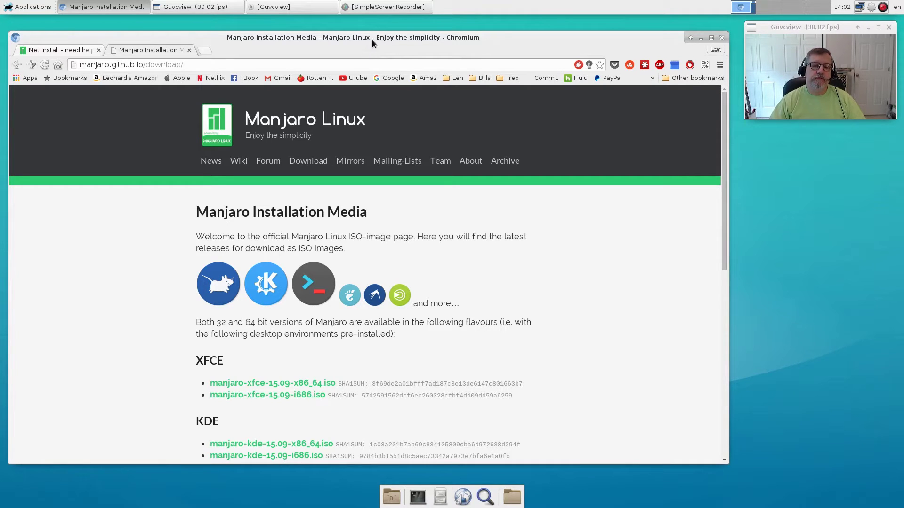
# Look through the XFCE, KDE and Net-Edition ISO images on the Manjaro download page
pyautogui.scroll(-5, 395, 275)
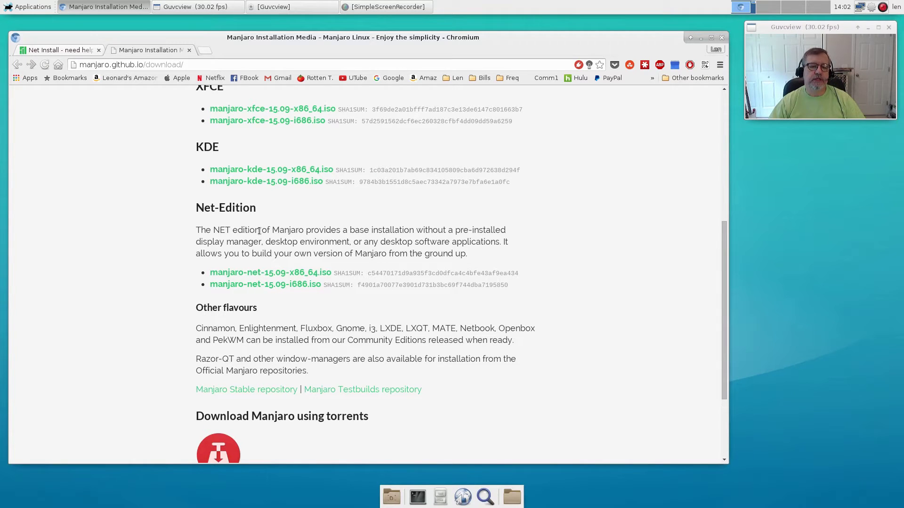
pyautogui.scroll(3, 286, 218)
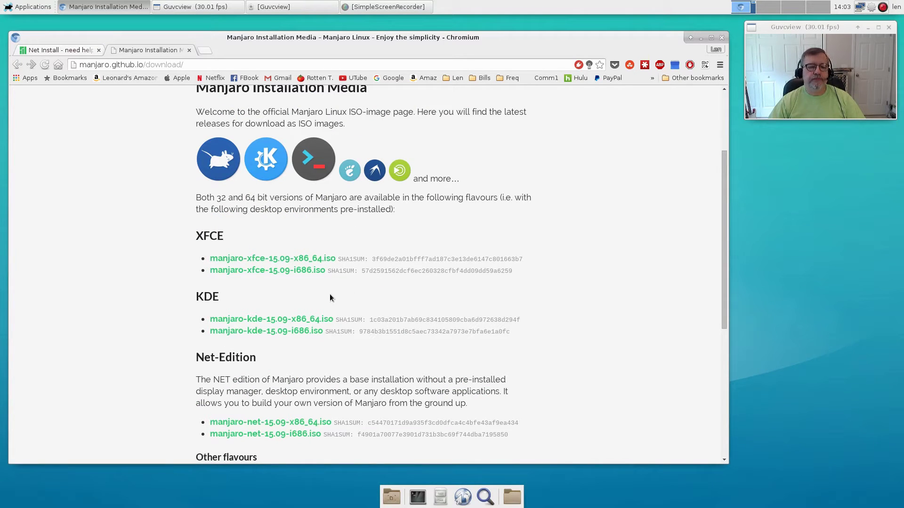
pyautogui.scroll(-3, 577, 287)
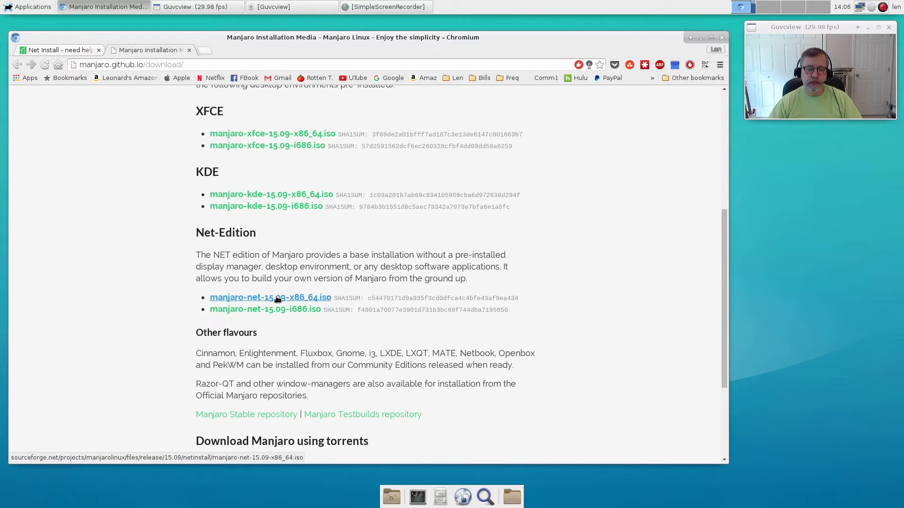
# Open a terminal and install the os-prober package with sudo pacman -S os-prober, entering the account password and accepting the installation
pyautogui.click(417, 497)
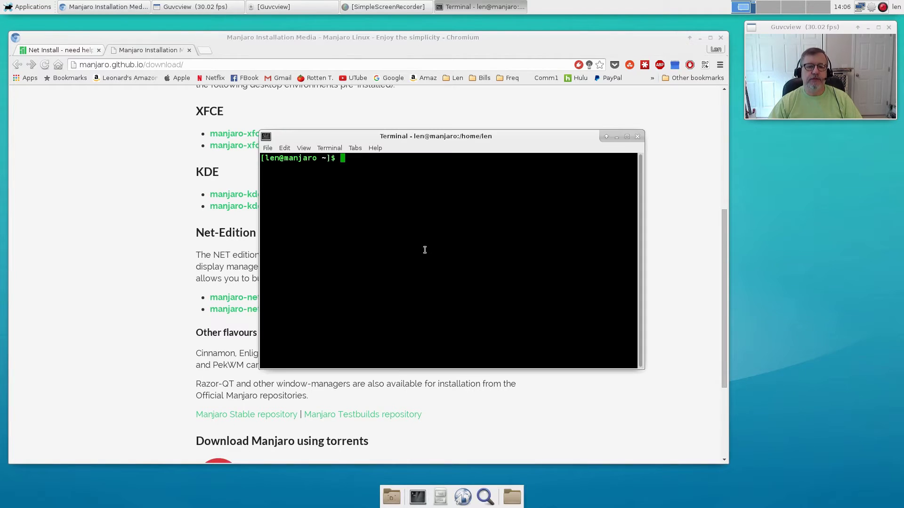
pyautogui.write('s')
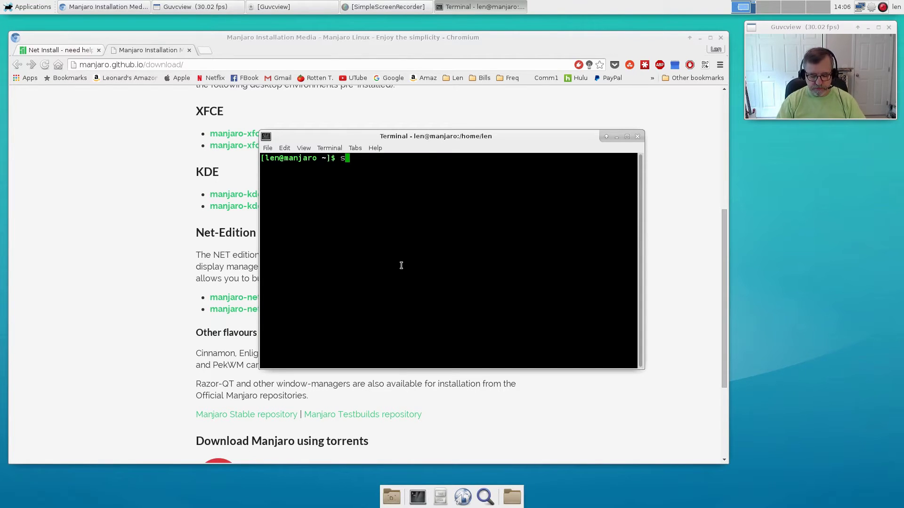
pyautogui.write('udo ')
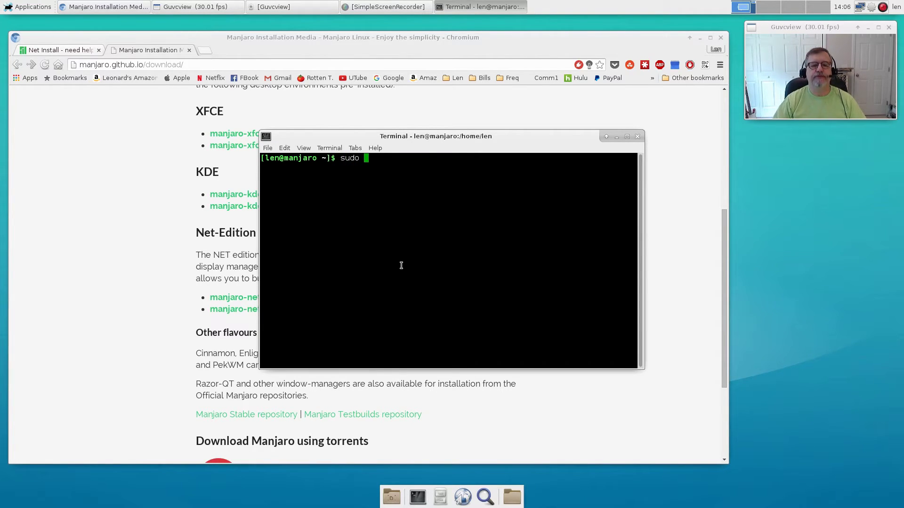
pyautogui.write('p')
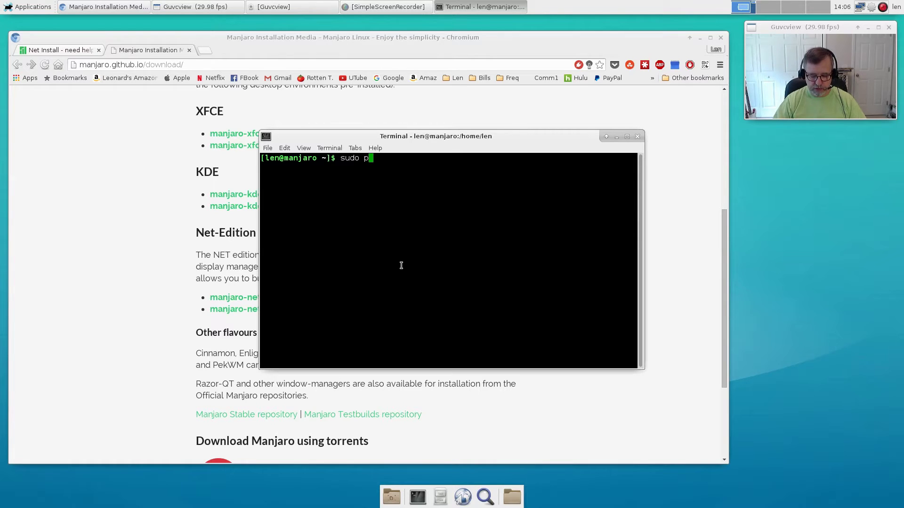
pyautogui.write('acman ')
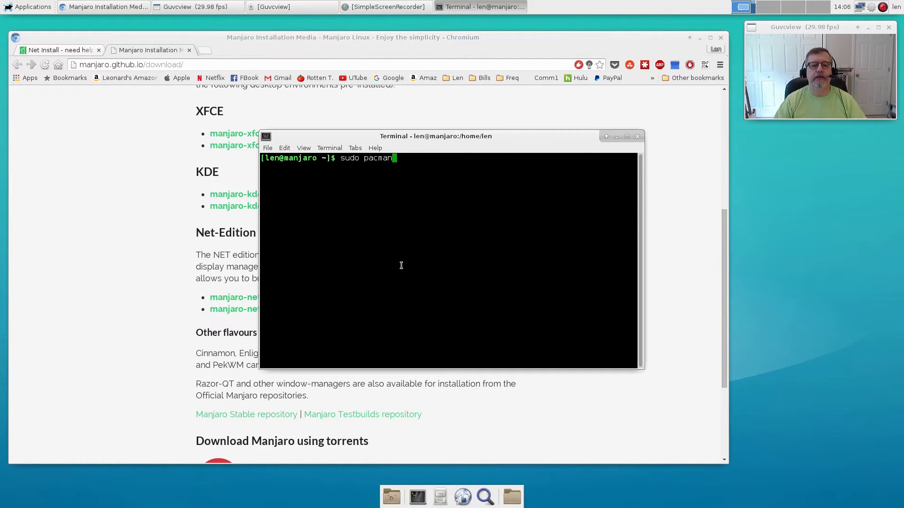
pyautogui.write('-S o')
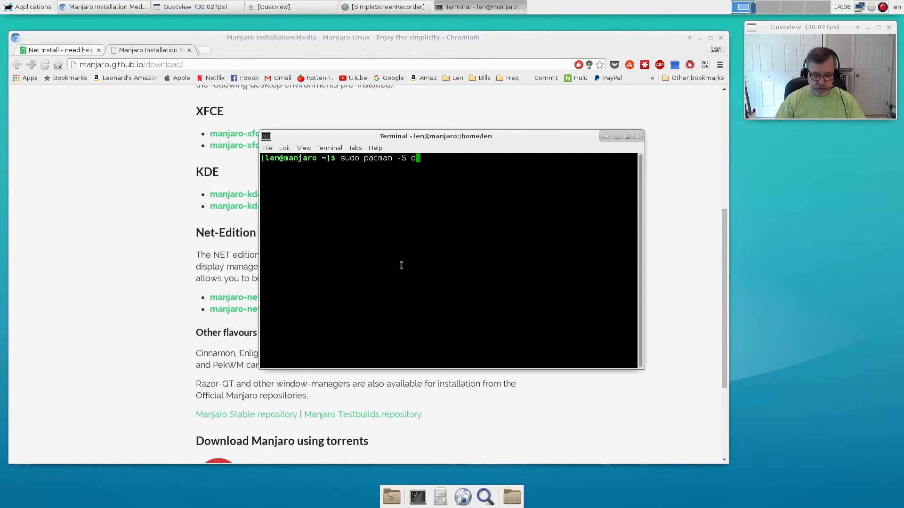
pyautogui.write('s-prober')
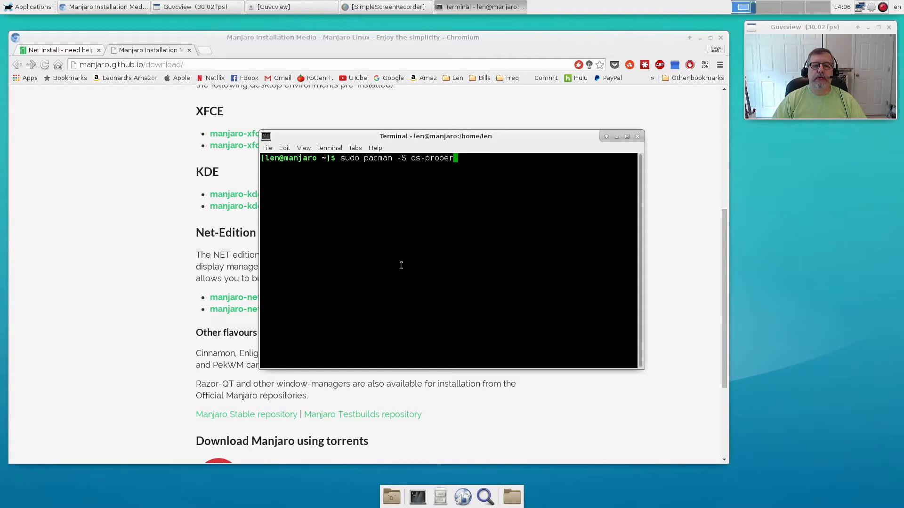
pyautogui.press('Return')
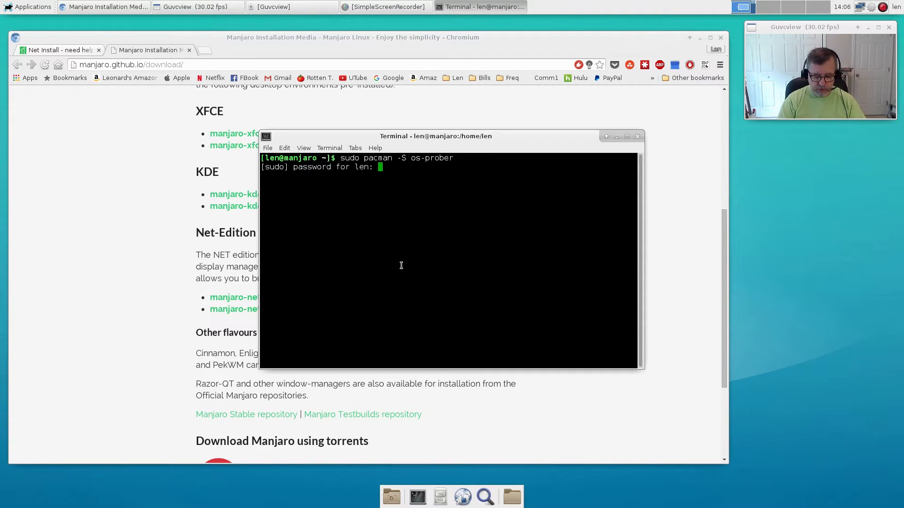
pyautogui.press('Return')
pyautogui.press('Return')
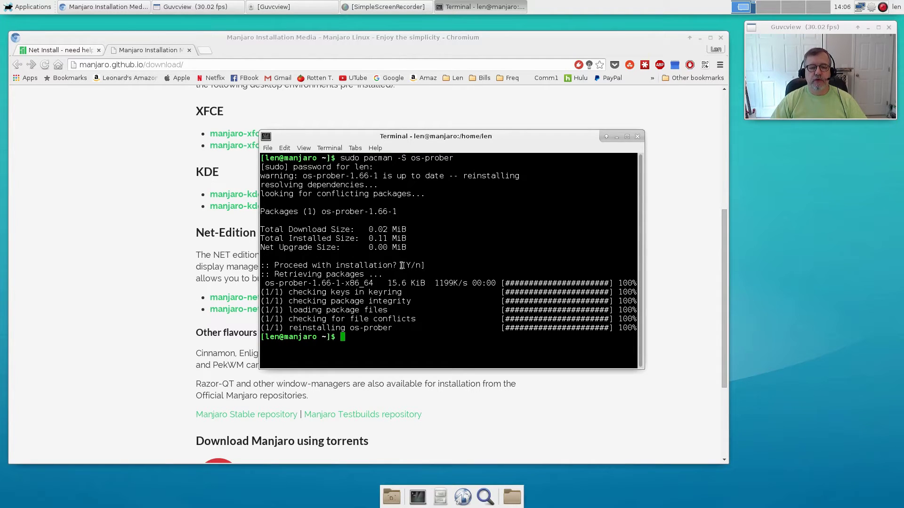
# Run sudo os-prober to detect the other operating systems on the drives
pyautogui.write('sudo')
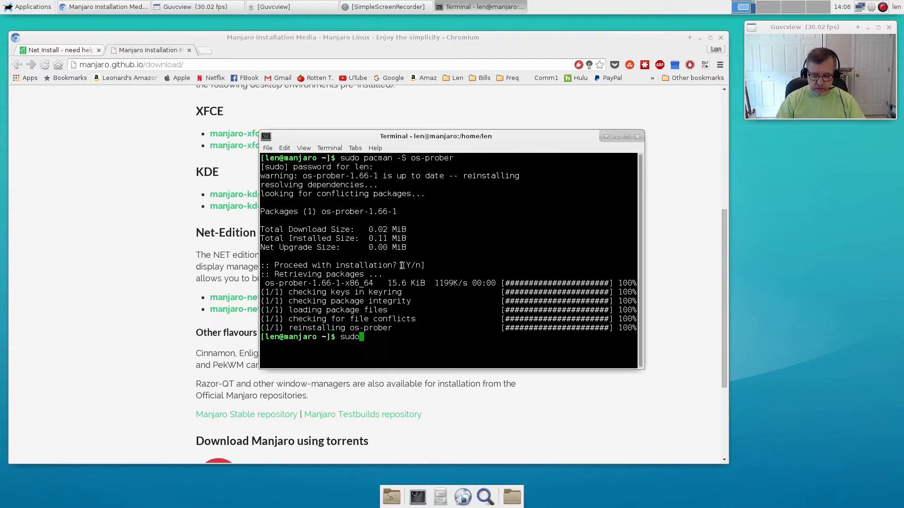
pyautogui.write(' os-p')
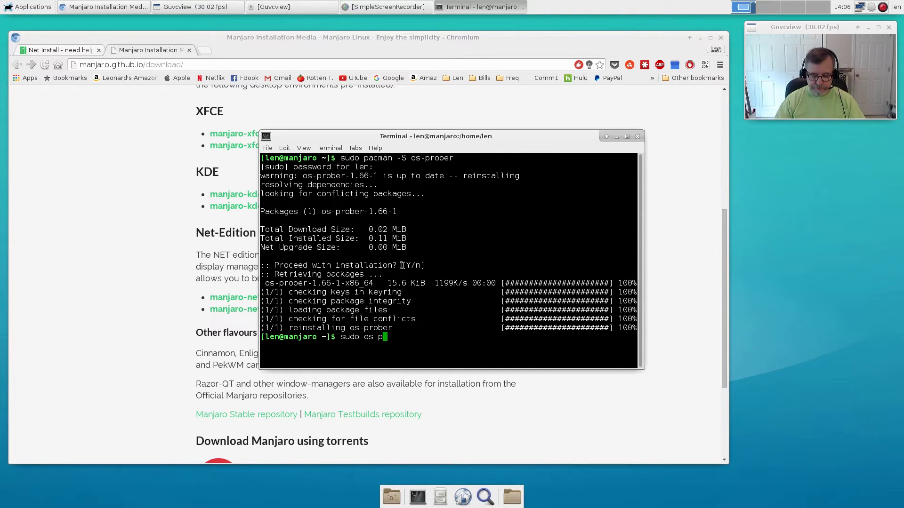
pyautogui.write('rober')
pyautogui.press('Return')
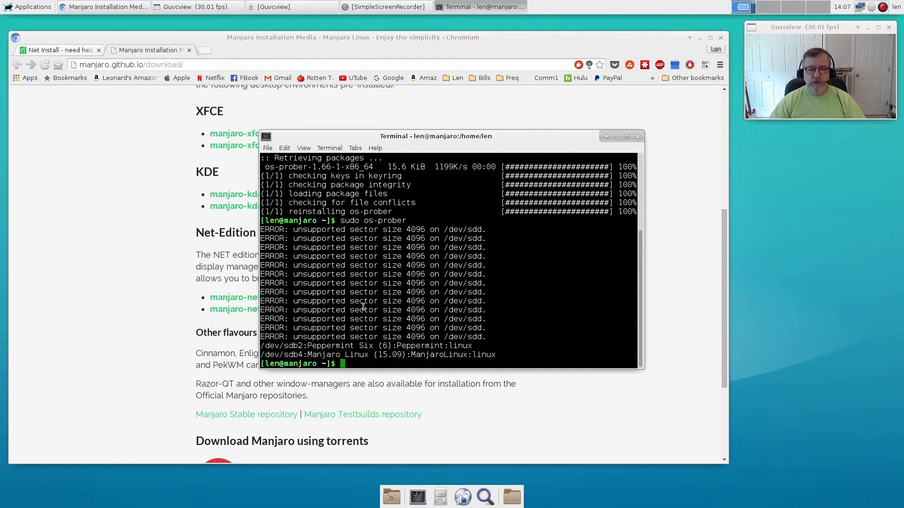
pyautogui.press('Up')
pyautogui.press('BackSpace')
pyautogui.press('BackSpace')
pyautogui.press('BackSpace')
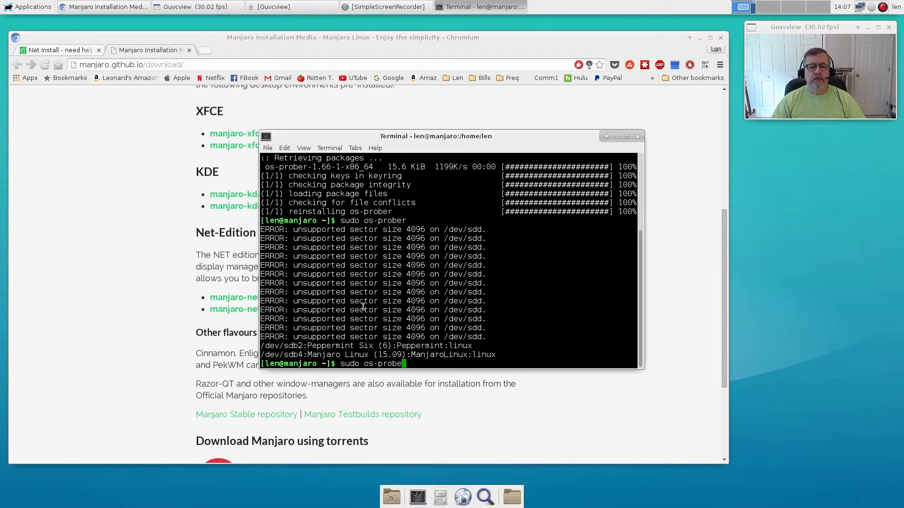
pyautogui.press('BackSpace')
pyautogui.press('BackSpace')
pyautogui.press('BackSpace')
pyautogui.press('BackSpace')
pyautogui.press('BackSpace')
pyautogui.press('BackSpace')
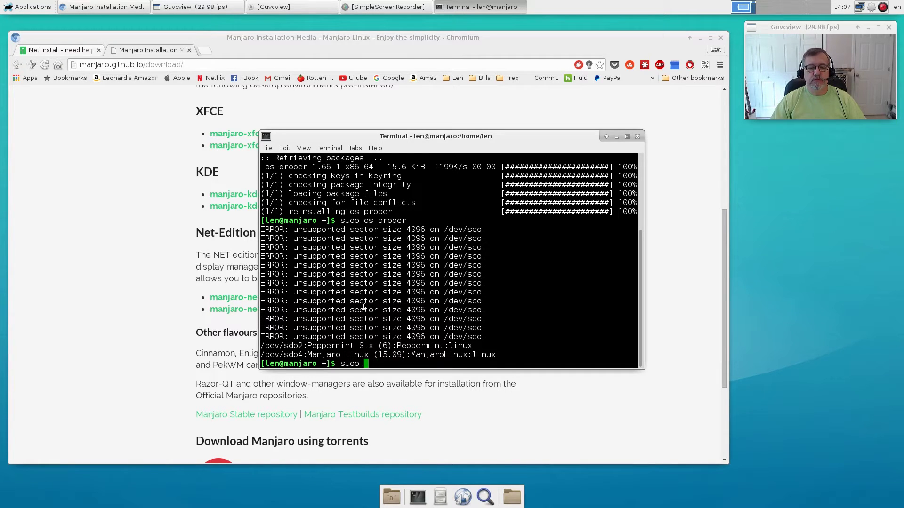
pyautogui.write('update')
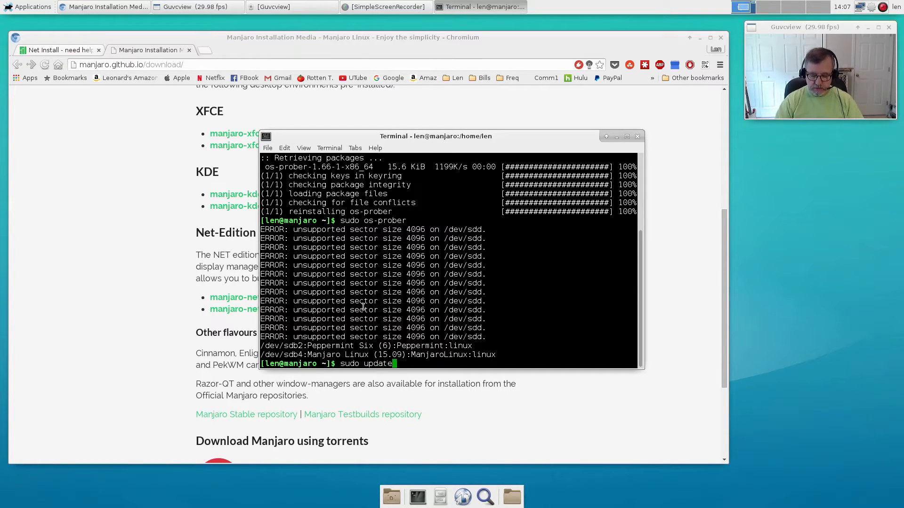
pyautogui.write('-grub')
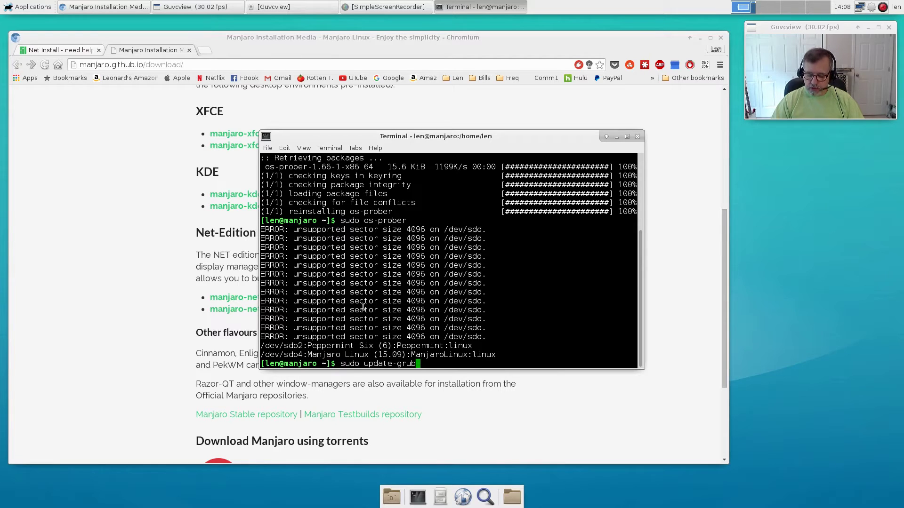
pyautogui.press('BackSpace')
pyautogui.press('BackSpace')
pyautogui.press('BackSpace')
pyautogui.press('BackSpace')
pyautogui.press('BackSpace')
pyautogui.press('BackSpace')
pyautogui.press('BackSpace')
pyautogui.press('BackSpace')
pyautogui.press('BackSpace')
pyautogui.press('BackSpace')
pyautogui.press('BackSpace')
pyautogui.press('BackSpace')
pyautogui.press('BackSpace')
pyautogui.press('BackSpace')
pyautogui.press('BackSpace')
pyautogui.press('BackSpace')
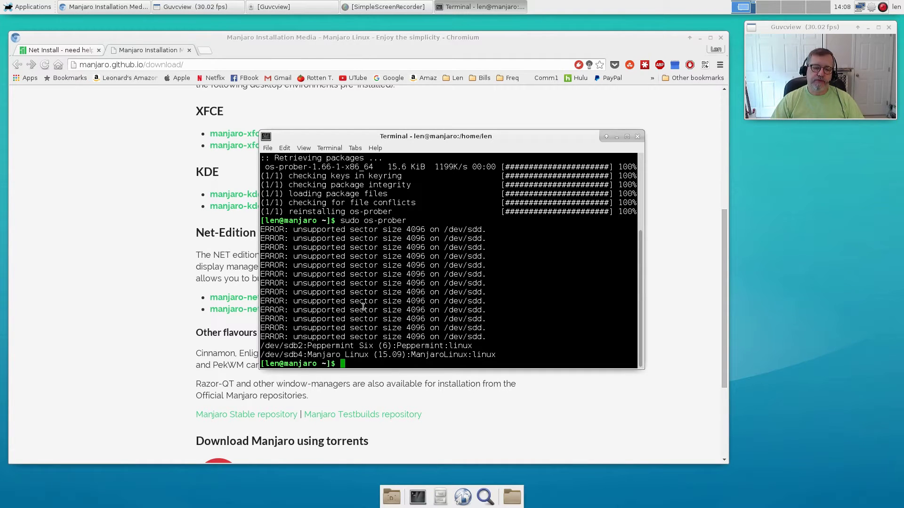
# Close the terminal and bring up the forum thread about having no wifi/ethernet after a net install
pyautogui.click(639, 137)
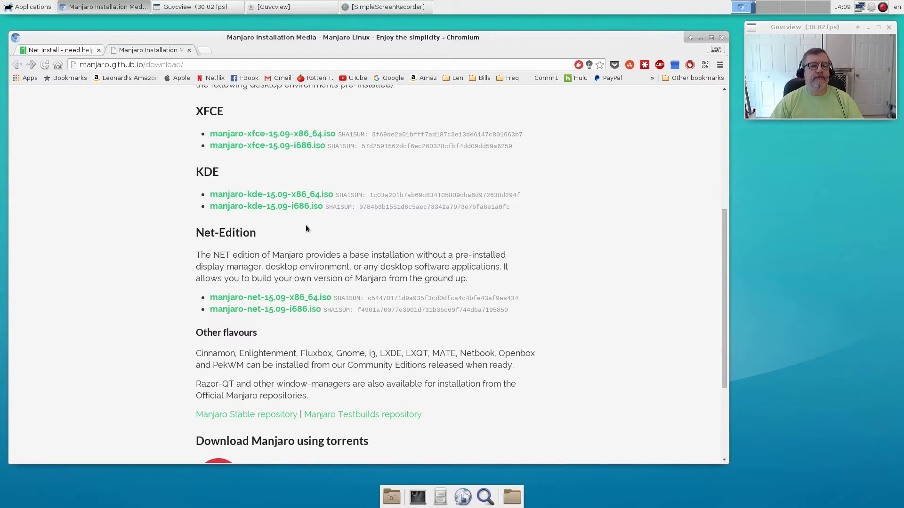
pyautogui.click(73, 52)
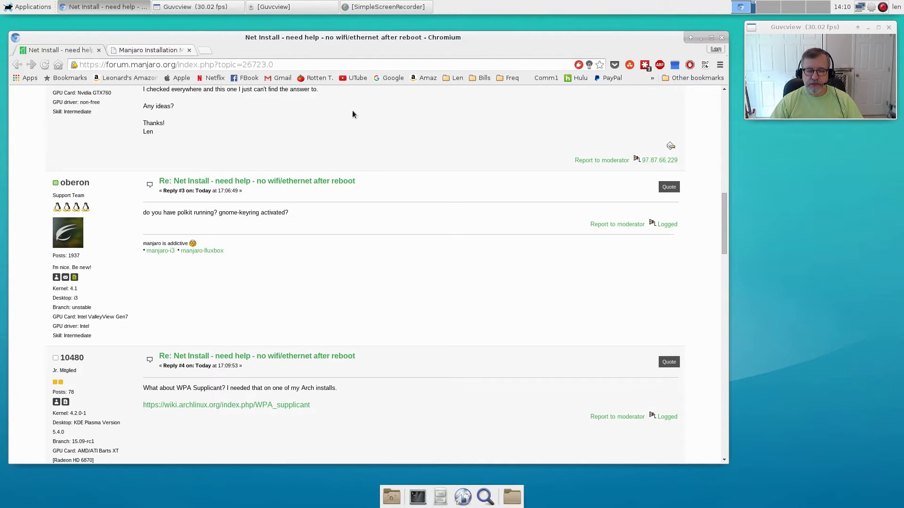
# List the network interfaces with ip link in a new terminal, and close the terminal
pyautogui.click(418, 498)
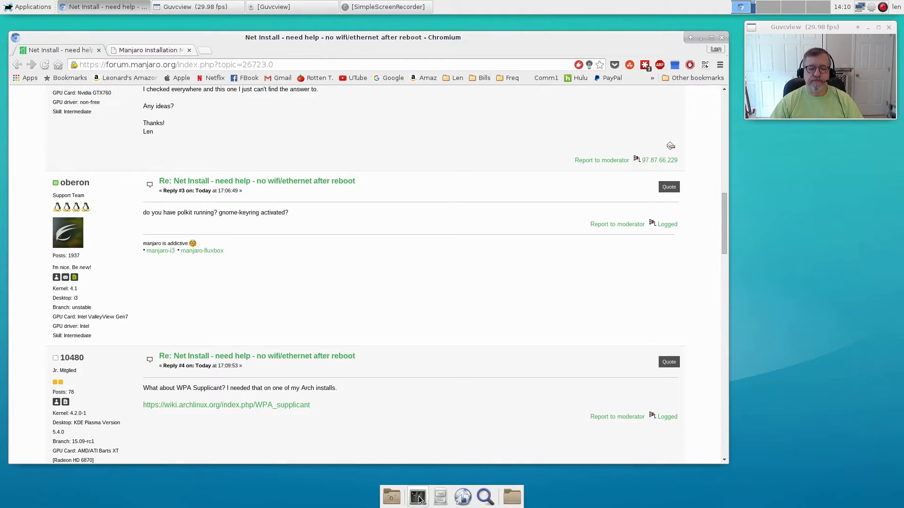
pyautogui.write('ip link')
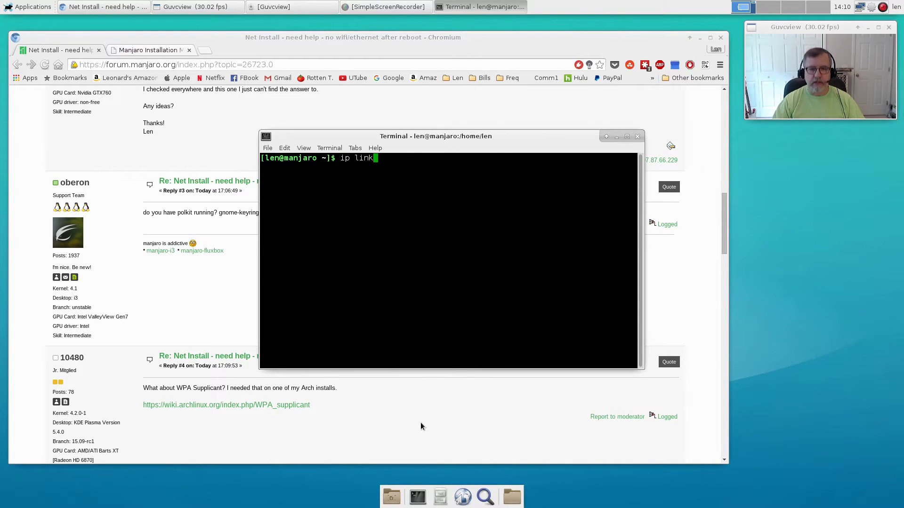
pyautogui.press('Return')
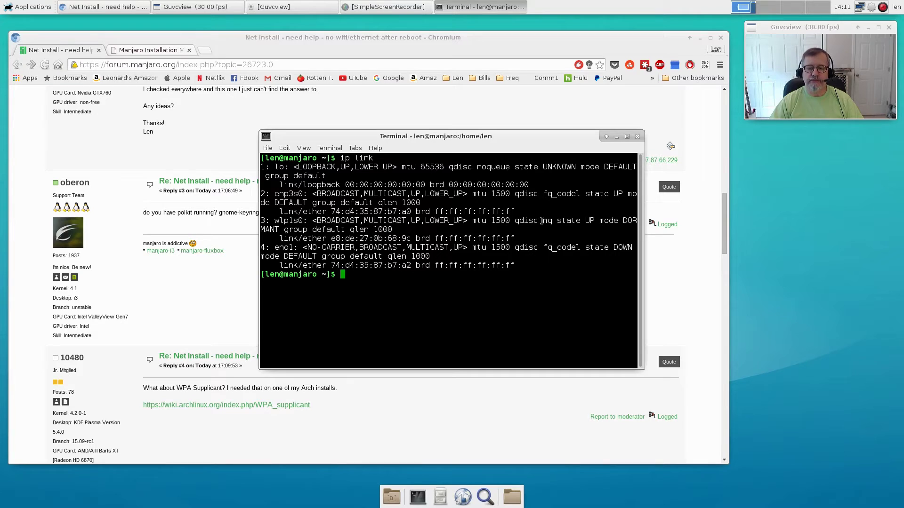
pyautogui.click(637, 137)
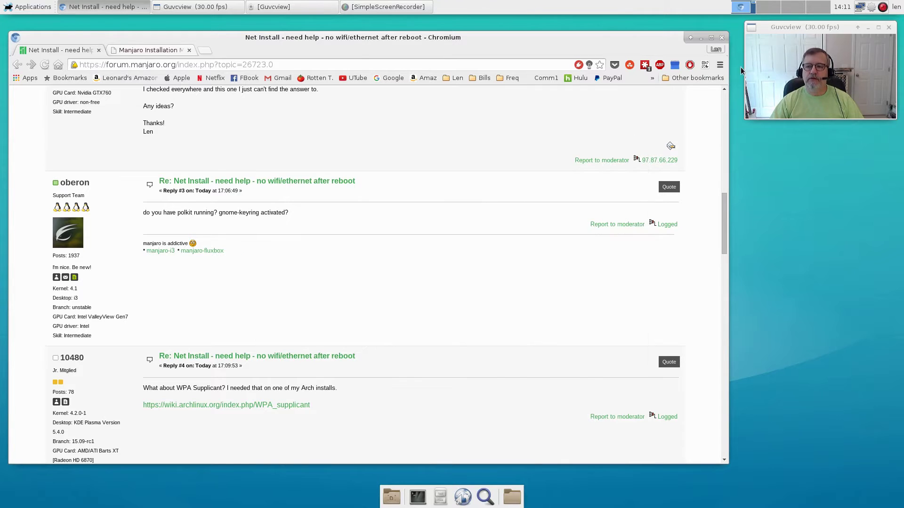
# Check the system's Ethernet connections and available Wi-Fi networks, and dismiss the list
pyautogui.click(860, 7)
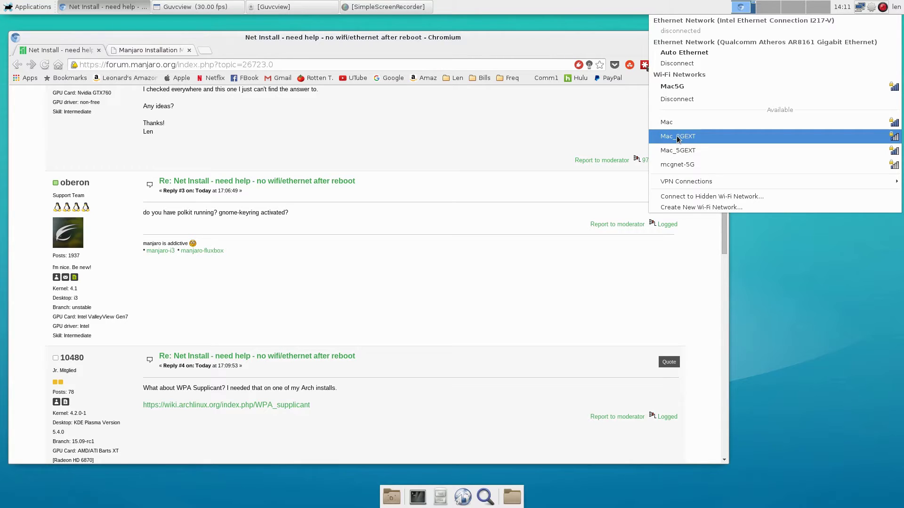
pyautogui.click(260, 192)
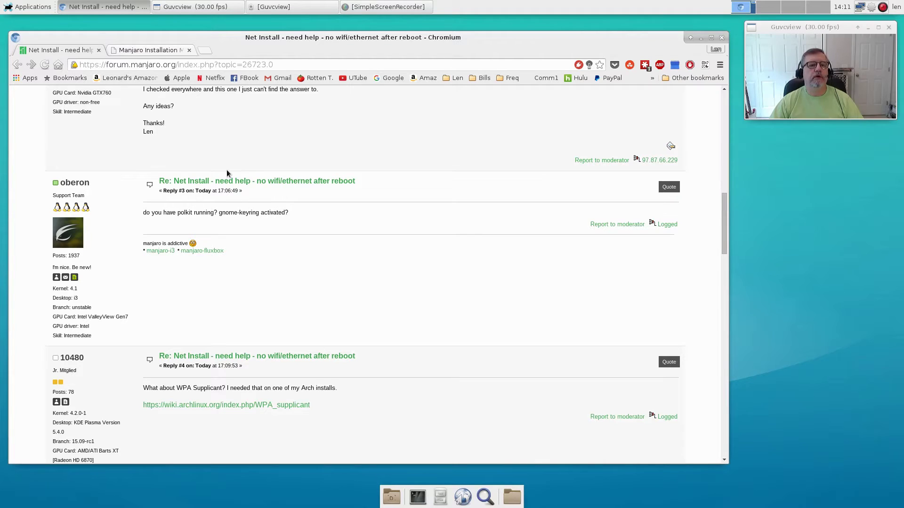
# Return to the forum thread and review its opening post about missing networking after reboot
pyautogui.click(146, 50)
pyautogui.click(75, 50)
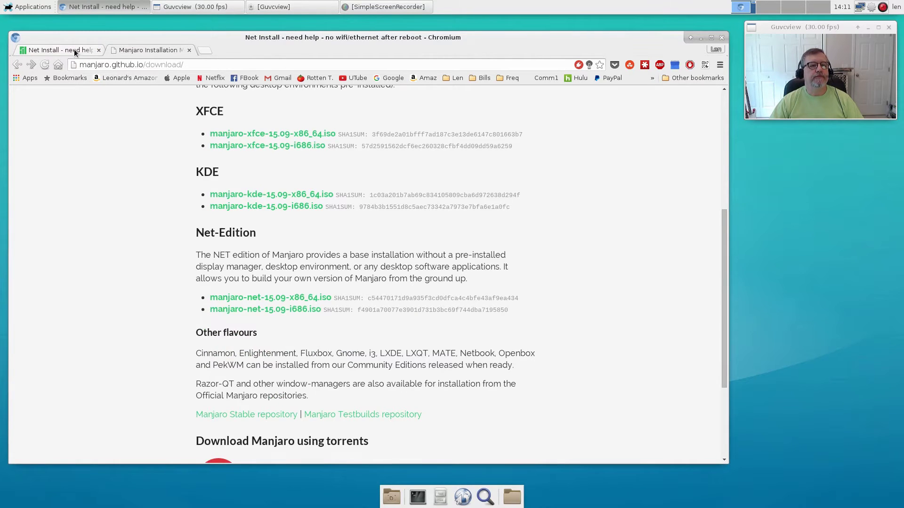
pyautogui.scroll(15, 250, 195)
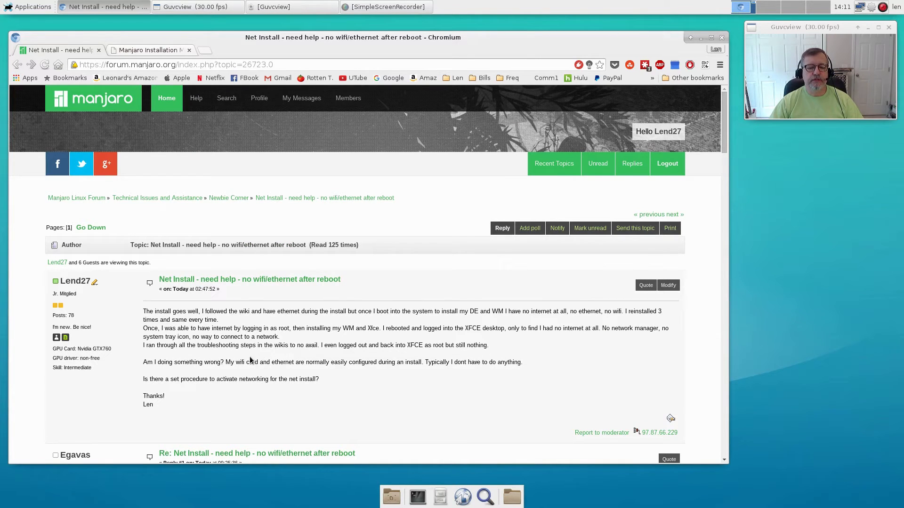
pyautogui.scroll(-3, 282, 349)
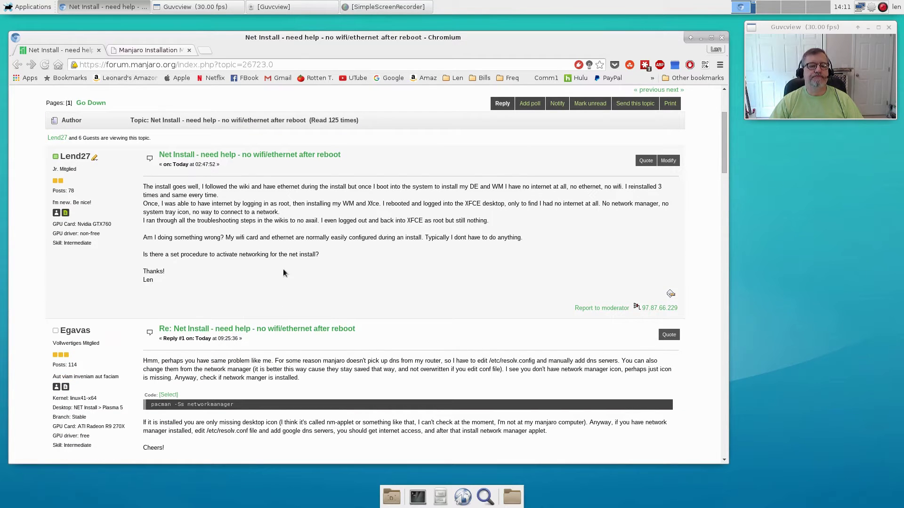
pyautogui.scroll(3, 278, 272)
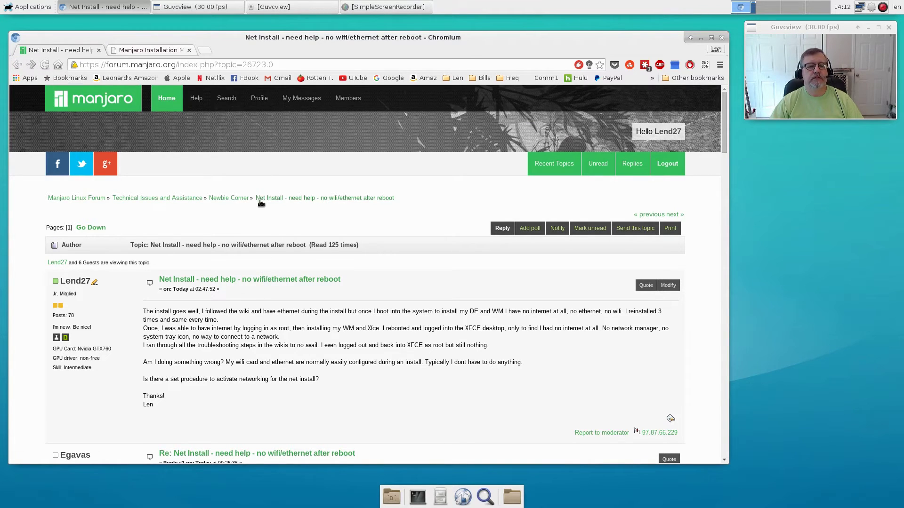
# Open the "Net Install - need help - no wifi/ethernet after reboot" topic from the Newbie Corner board and look through its replies
pyautogui.click(229, 198)
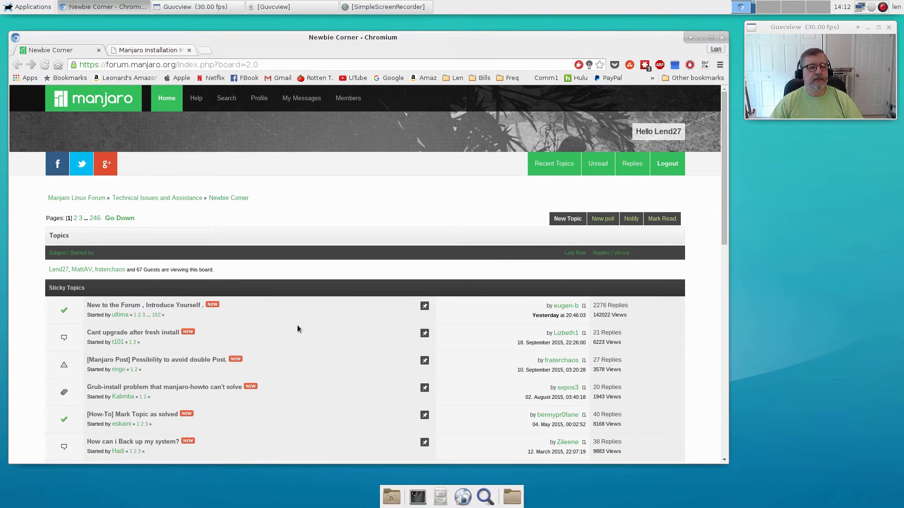
pyautogui.scroll(-6, 297, 326)
pyautogui.scroll(-6, 297, 329)
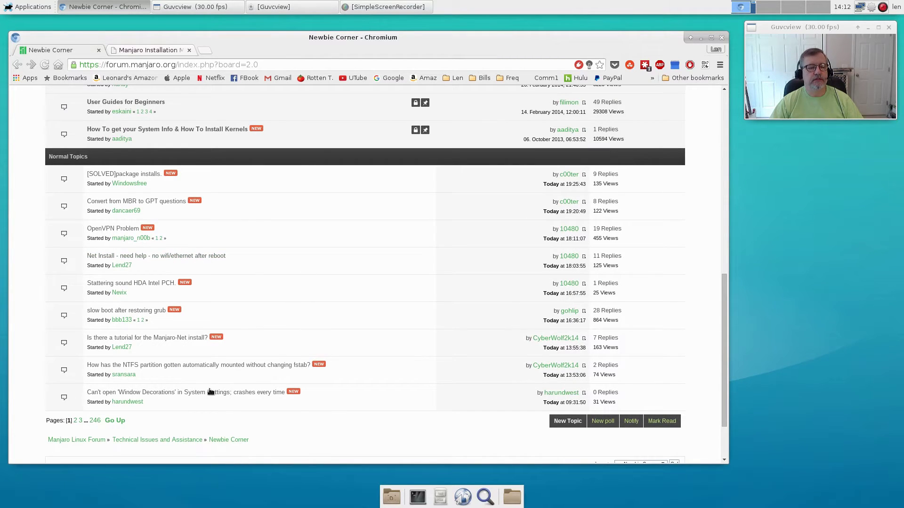
pyautogui.click(158, 256)
pyautogui.scroll(-20, 285, 291)
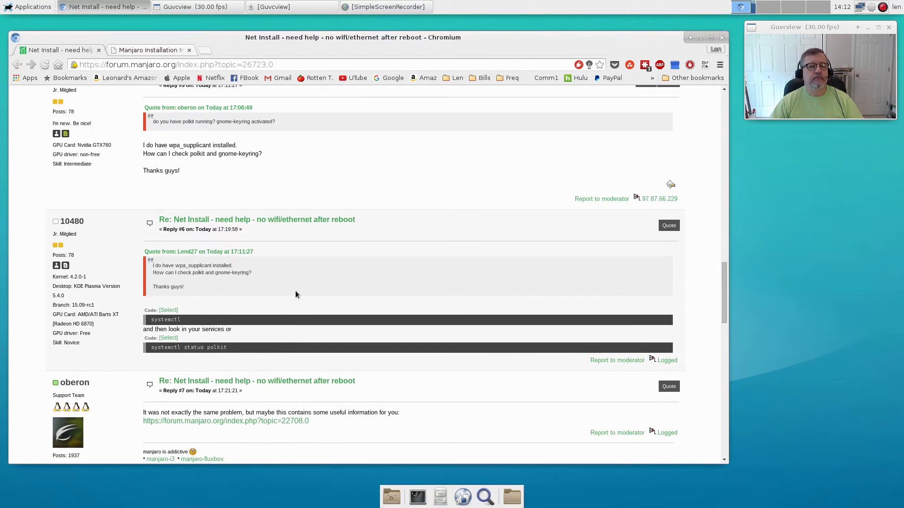
# Review the topic's replies from the wireless password question through the polkit, gnome-keyring and WPA Supplicant suggestions
pyautogui.scroll(-3, 296, 293)
pyautogui.scroll(15, 295, 293)
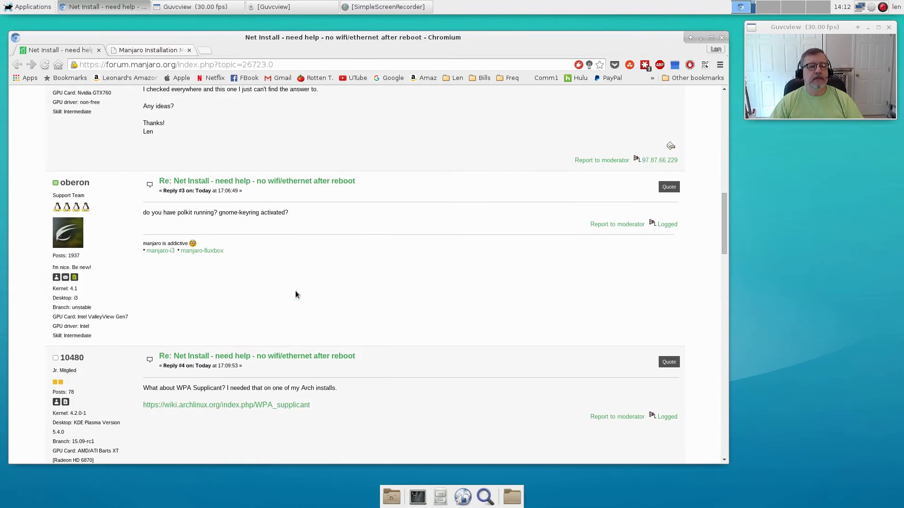
pyautogui.scroll(8, 297, 294)
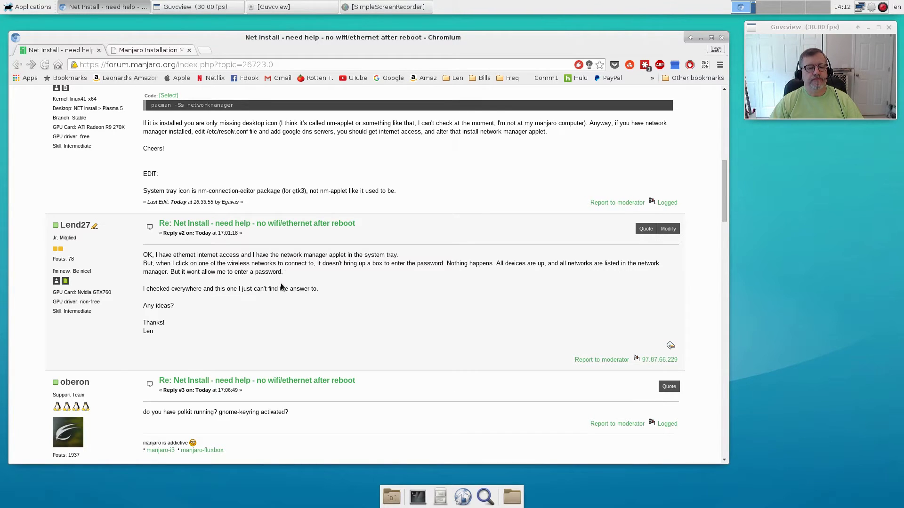
pyautogui.scroll(-5, 300, 306)
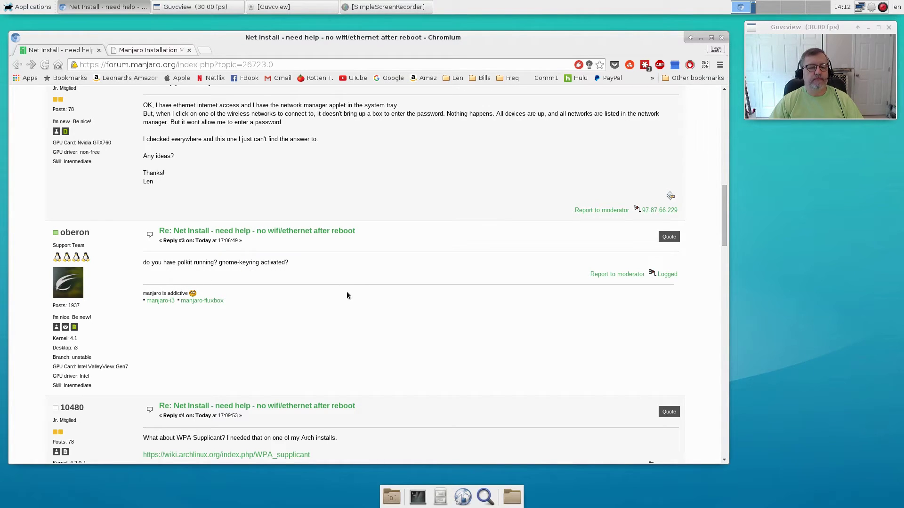
pyautogui.scroll(-2, 343, 292)
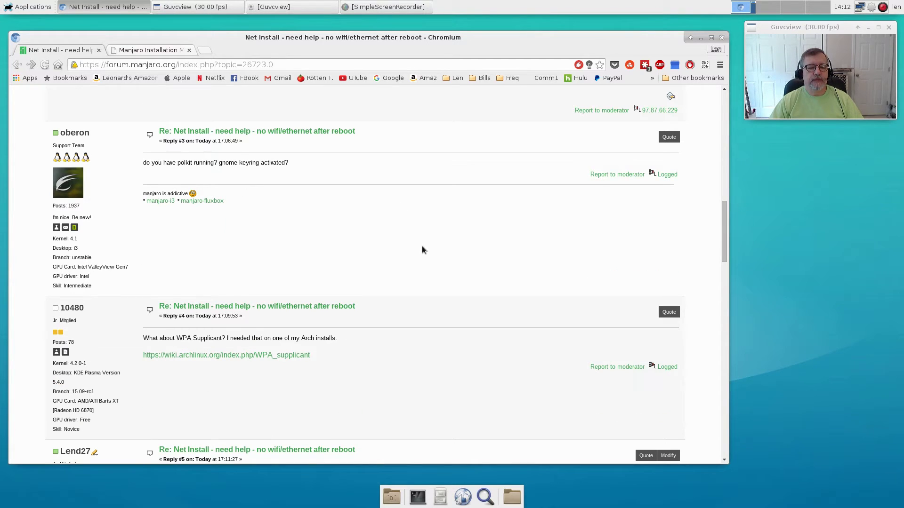
pyautogui.scroll(-1, 422, 250)
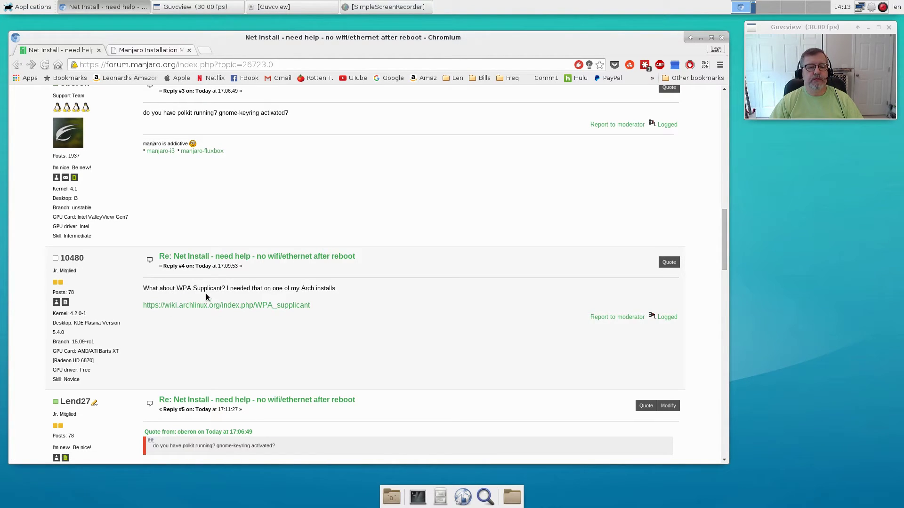
pyautogui.scroll(-4, 366, 309)
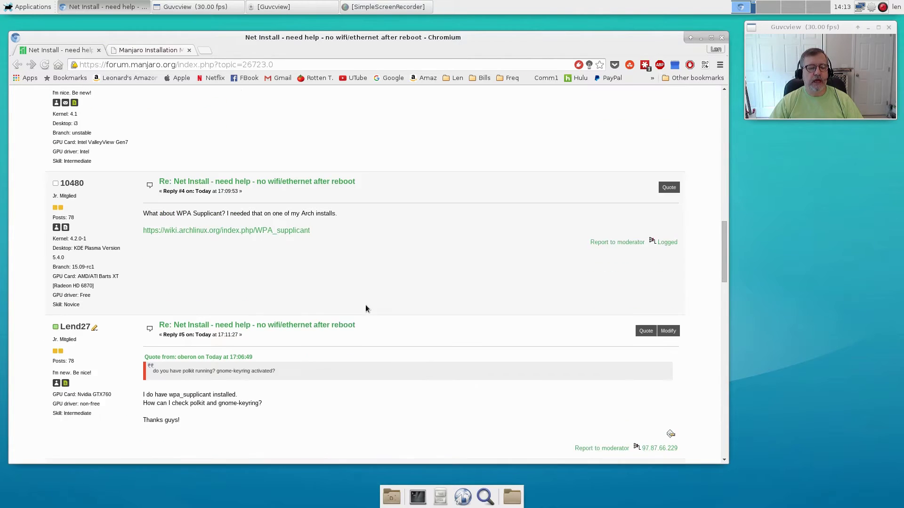
pyautogui.scroll(-2, 366, 308)
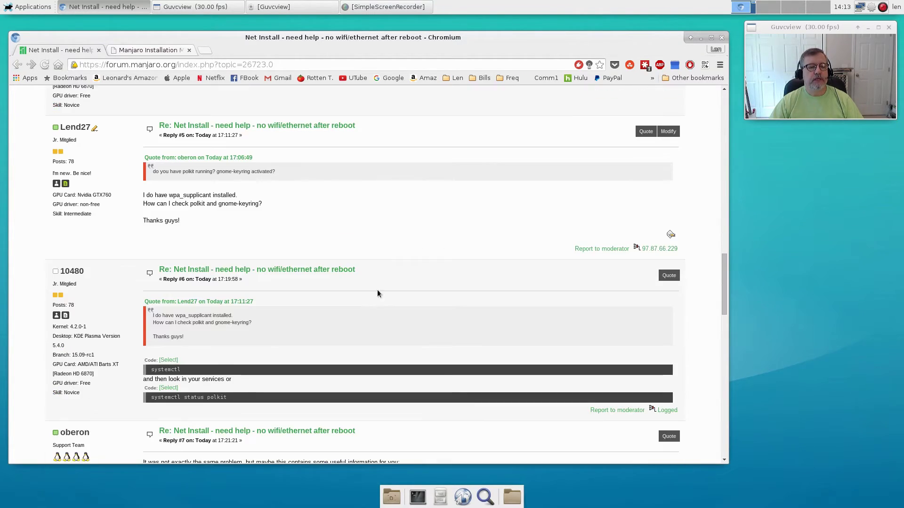
pyautogui.scroll(-3, 328, 229)
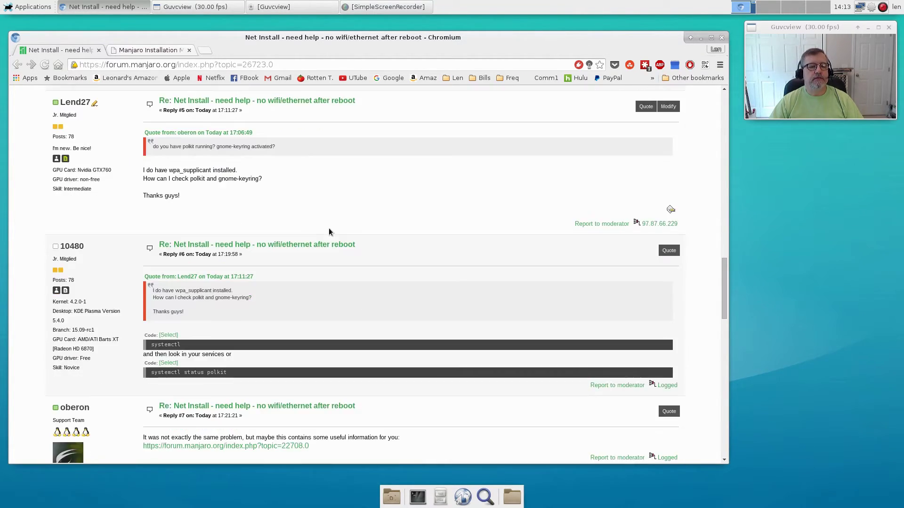
pyautogui.scroll(-3, 328, 231)
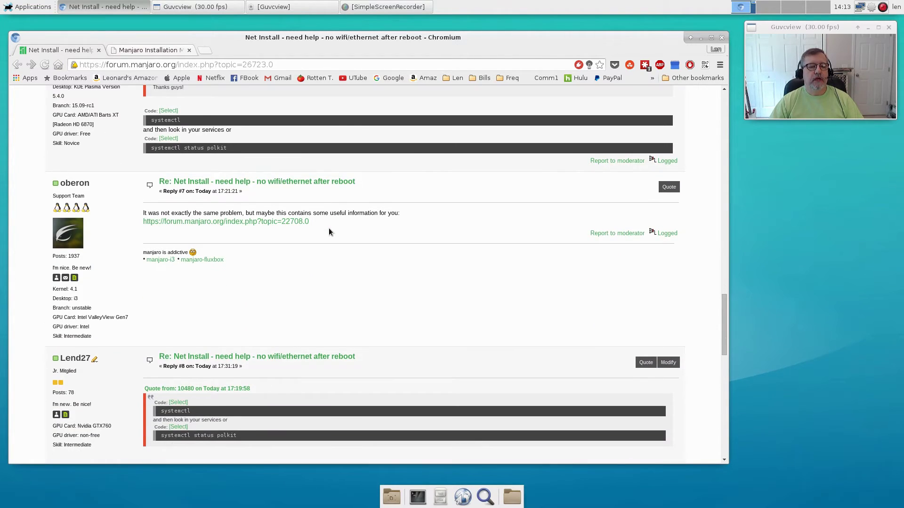
# Go through the replies on checking polkit with systemctl and installing gnome-keyring, down to the end of the topic
pyautogui.scroll(15, 328, 230)
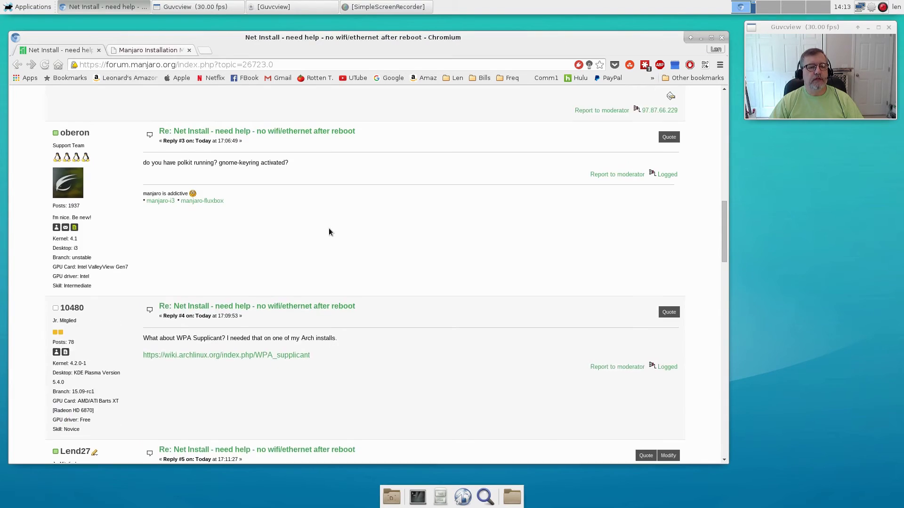
pyautogui.scroll(-4, 337, 271)
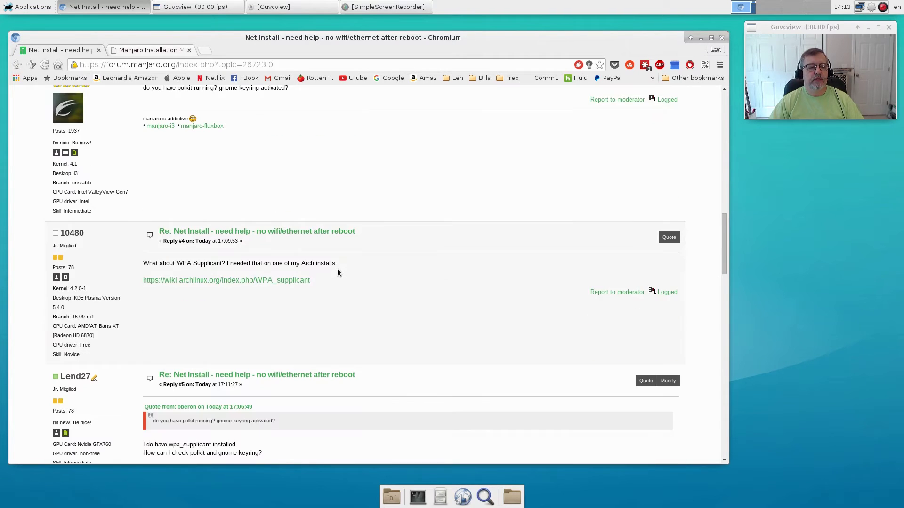
pyautogui.scroll(-5, 337, 272)
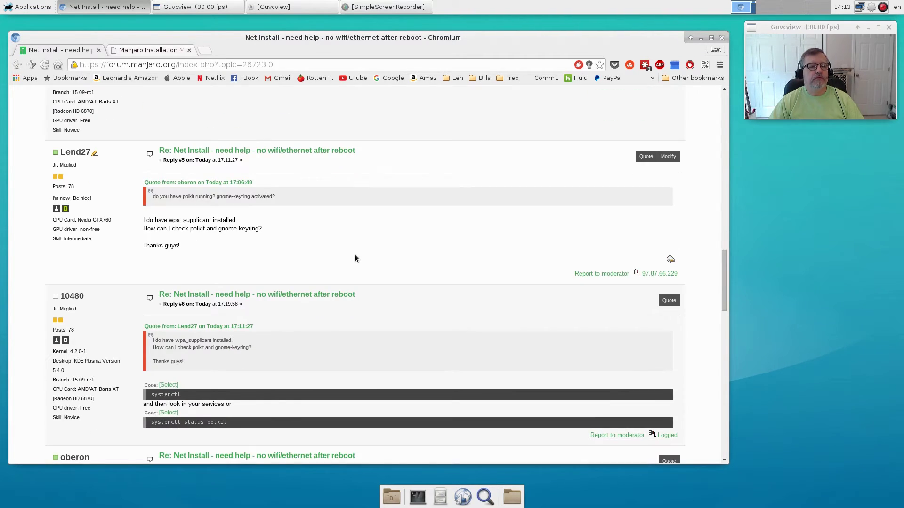
pyautogui.scroll(-3, 356, 255)
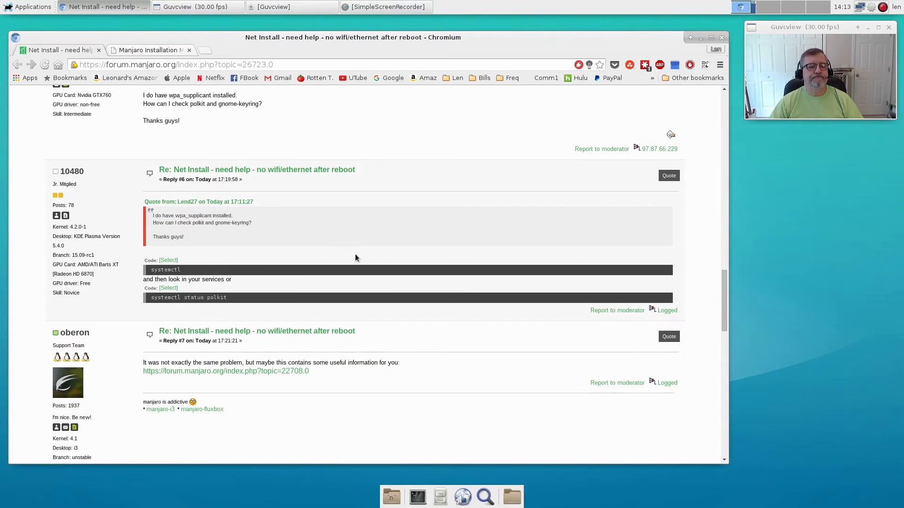
pyautogui.scroll(-3, 355, 257)
pyautogui.scroll(-3, 356, 257)
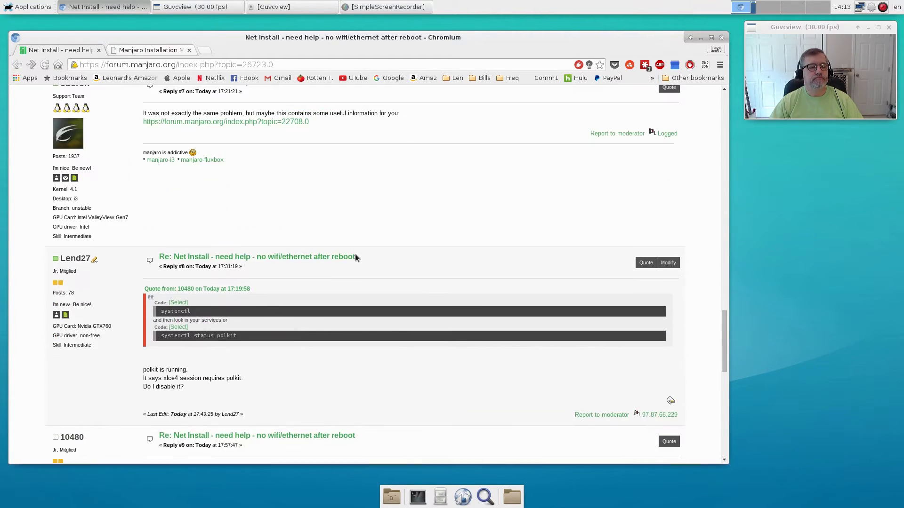
pyautogui.scroll(-5, 355, 257)
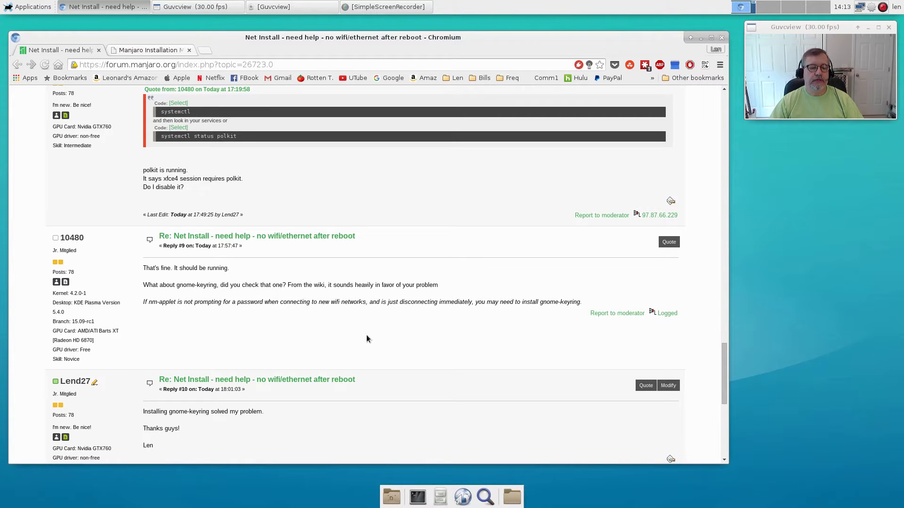
pyautogui.scroll(-3, 408, 338)
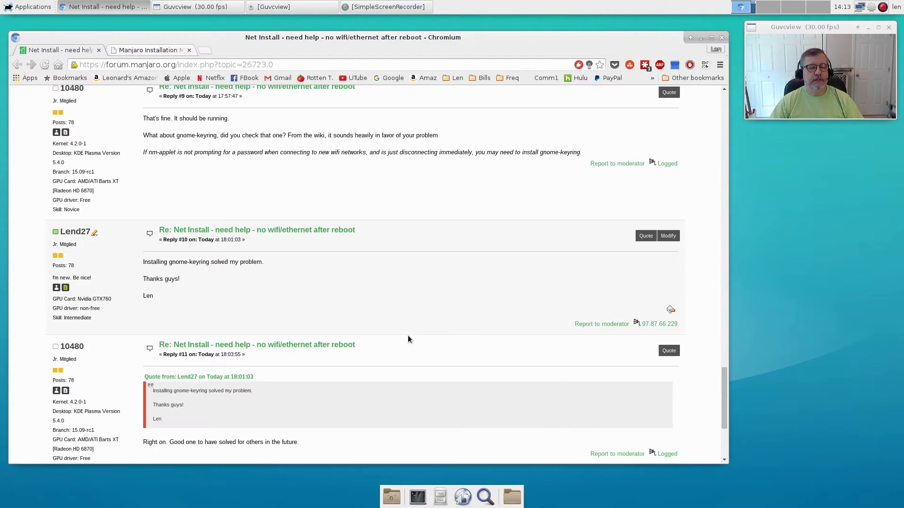
pyautogui.scroll(-2, 363, 313)
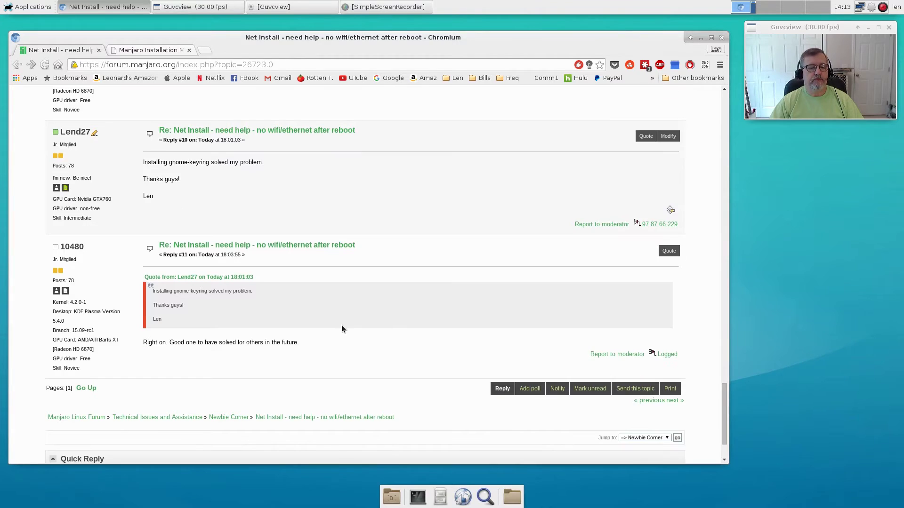
pyautogui.scroll(3, 334, 325)
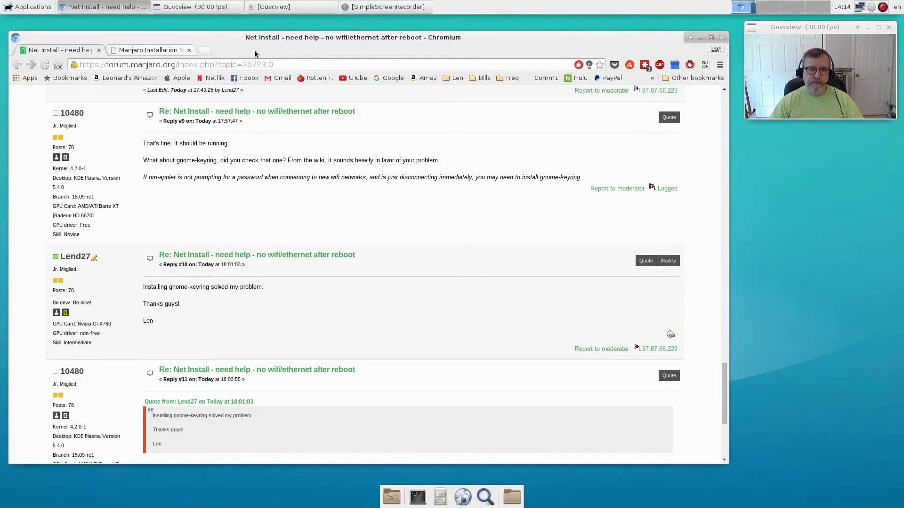
# Minimize and restore the browser, and open the Manjaro Wiki from the Manjaro Installation Media page
pyautogui.click(701, 38)
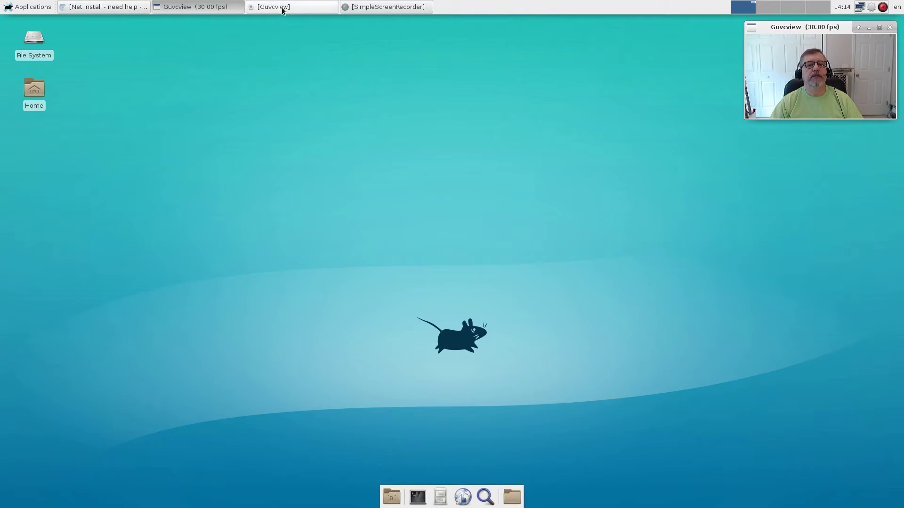
pyautogui.click(105, 6)
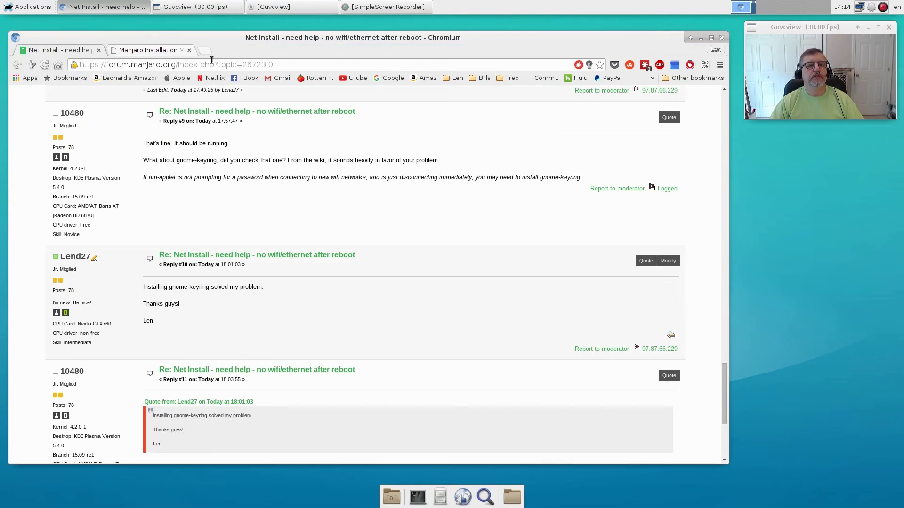
pyautogui.click(156, 50)
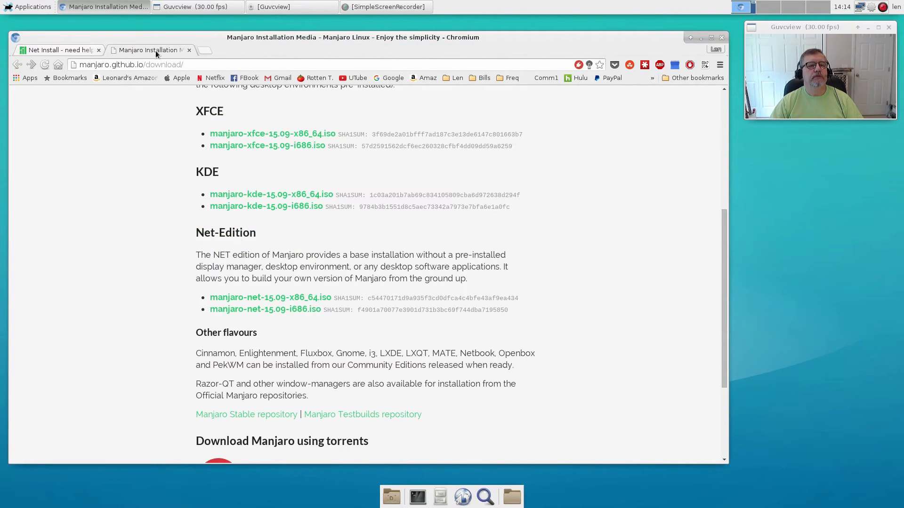
pyautogui.scroll(1, 312, 238)
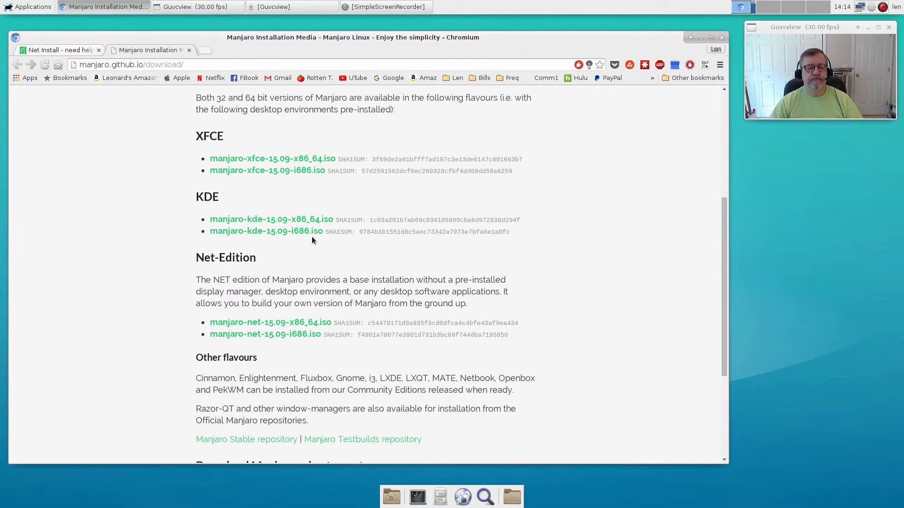
pyautogui.scroll(5, 311, 236)
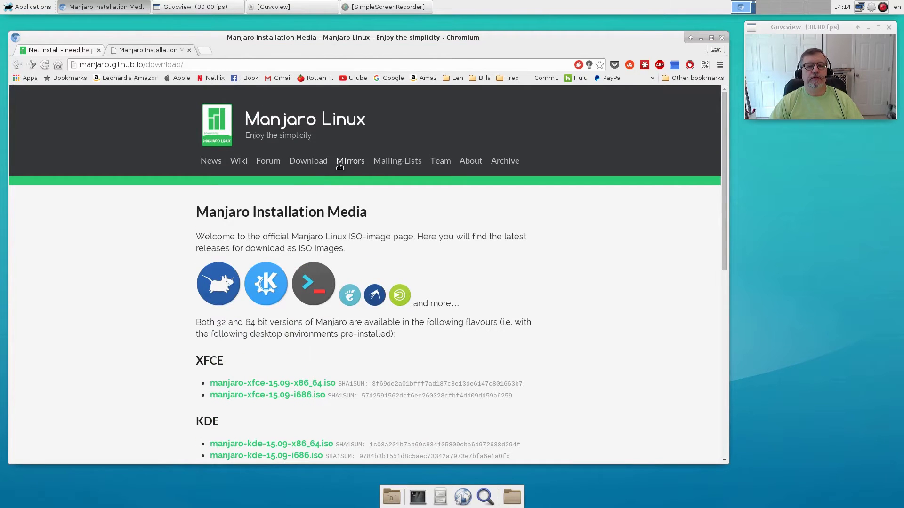
pyautogui.click(241, 162)
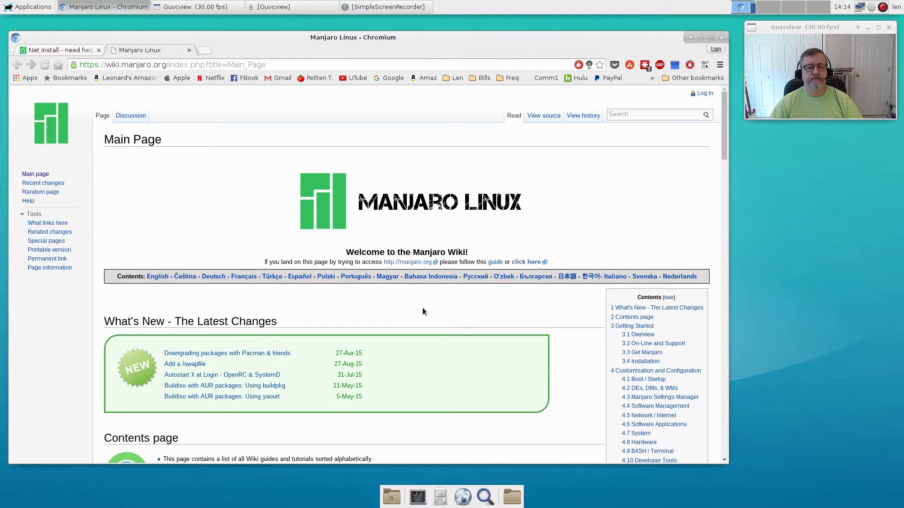
# Open the "Install New Display Managers" guide through the wiki's "Display Managers / Login Screens" page
pyautogui.scroll(-5, 423, 311)
pyautogui.scroll(-8, 422, 307)
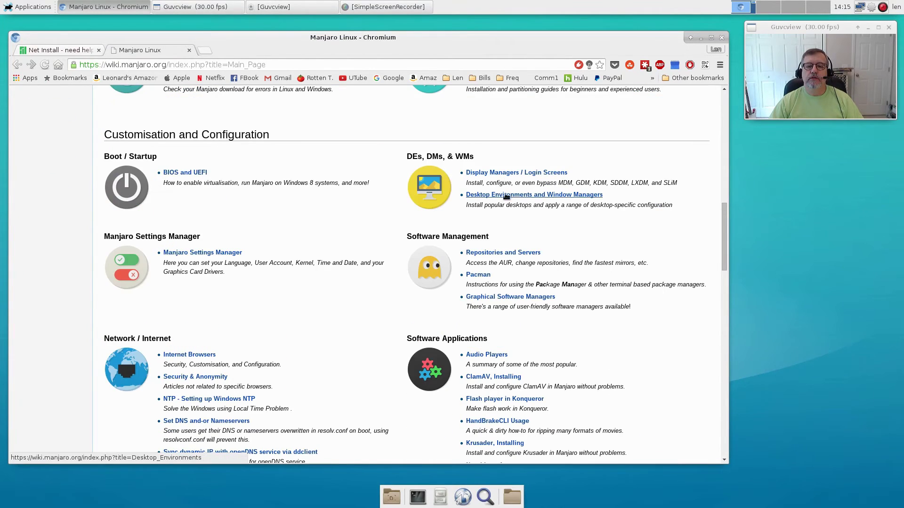
pyautogui.click(513, 174)
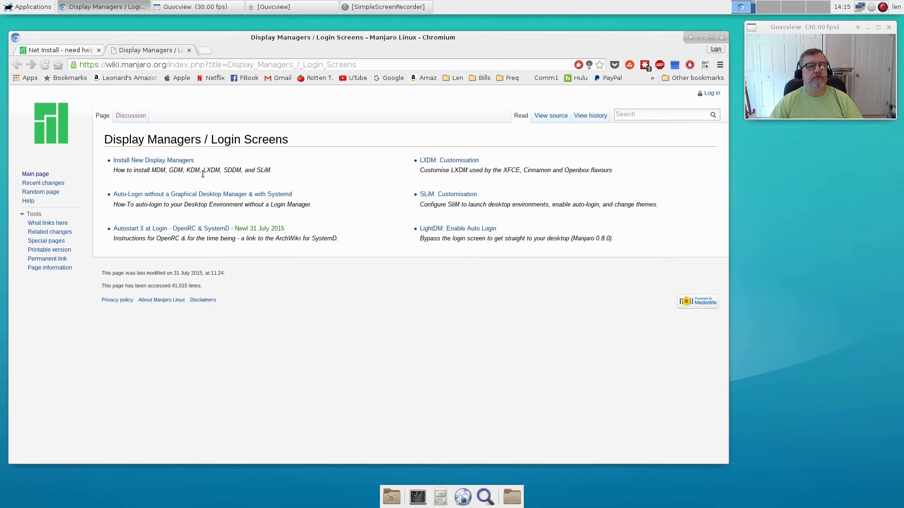
pyautogui.click(165, 161)
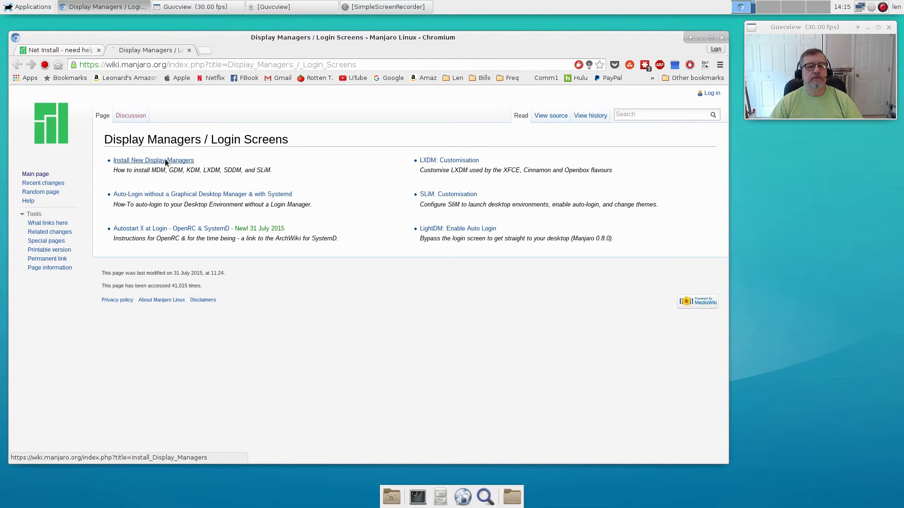
# Look through the MDM, GDM, KDM and LXDM install and enable instructions, and return to the Display Managers / Login Screens page
pyautogui.scroll(-9, 474, 324)
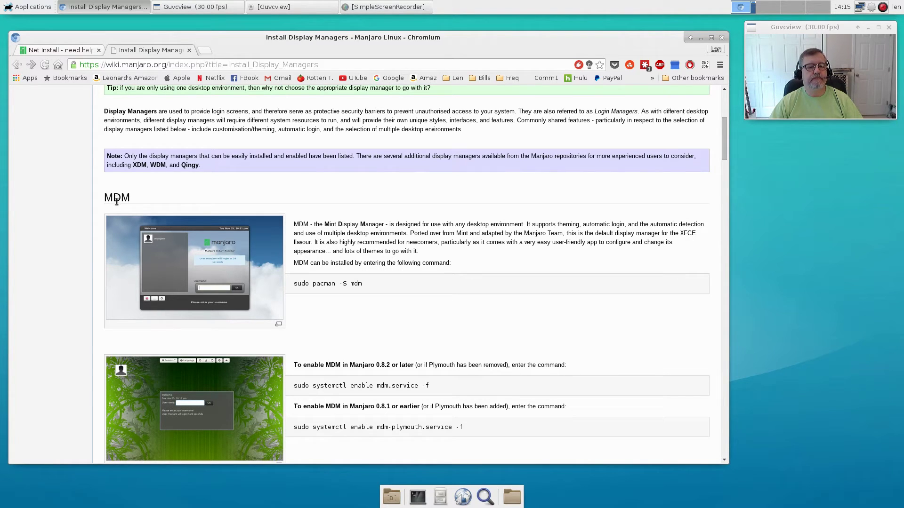
pyautogui.scroll(-5, 425, 311)
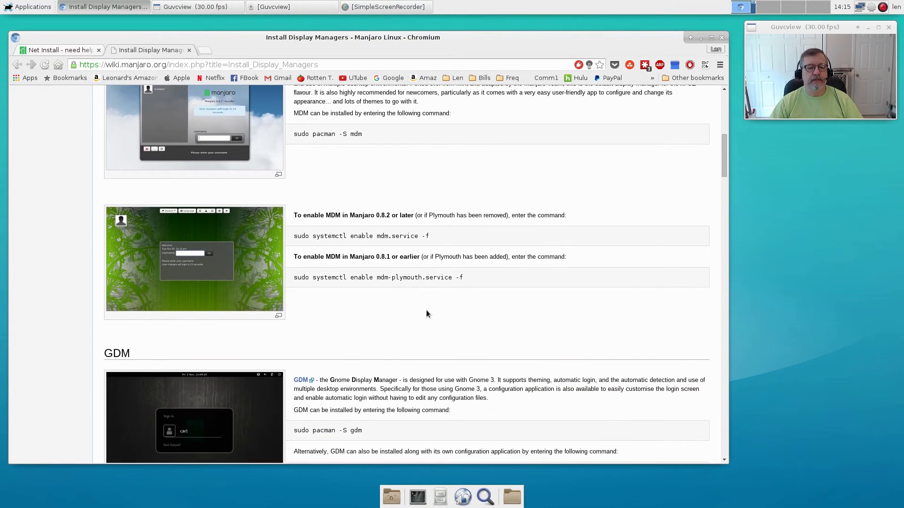
pyautogui.scroll(-5, 427, 314)
pyautogui.scroll(-10, 426, 314)
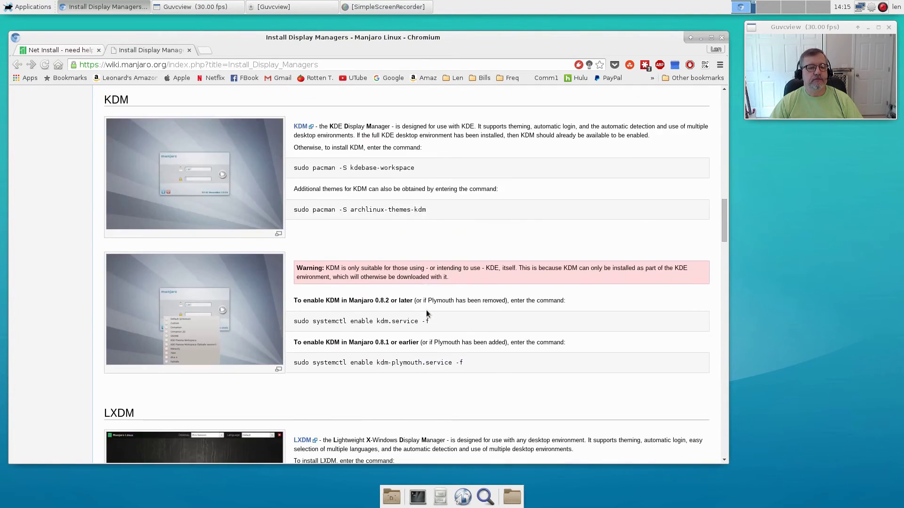
pyautogui.scroll(-8, 427, 314)
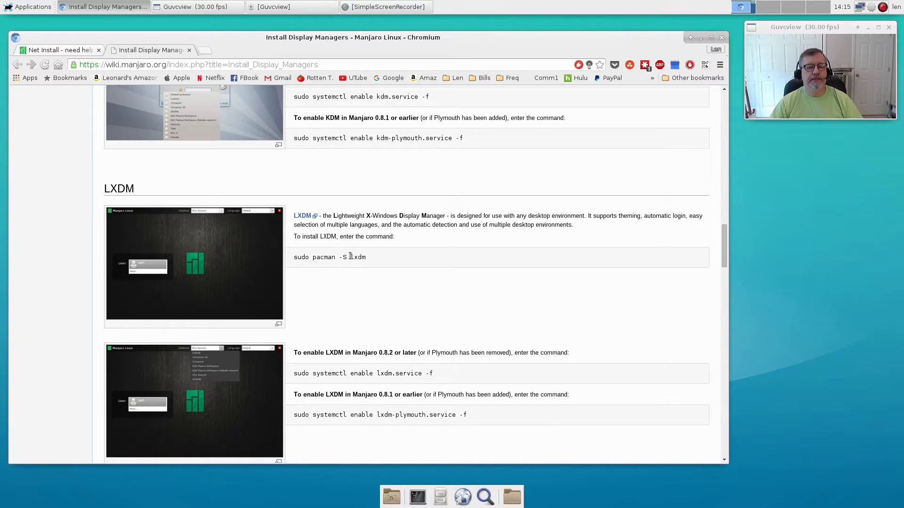
pyautogui.scroll(15, 339, 280)
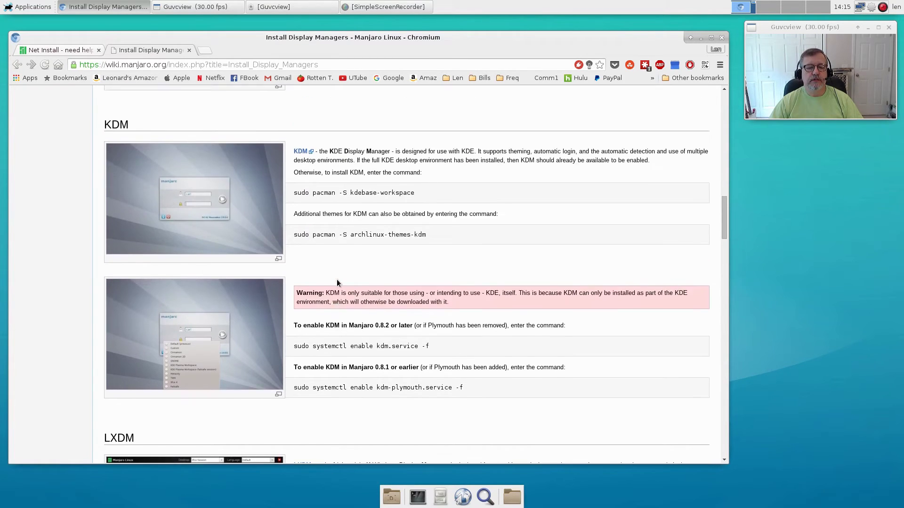
pyautogui.scroll(11, 337, 280)
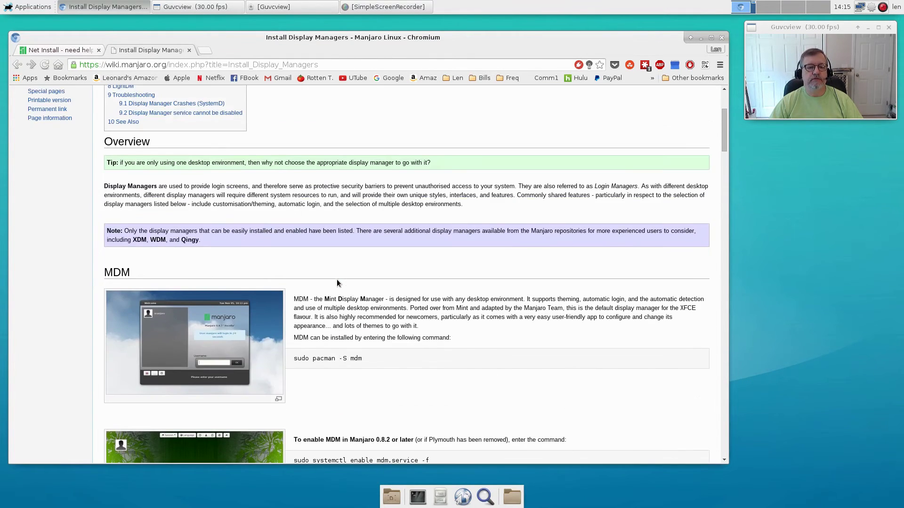
pyautogui.scroll(-13, 337, 280)
pyautogui.scroll(7, 337, 280)
pyautogui.scroll(6, 337, 280)
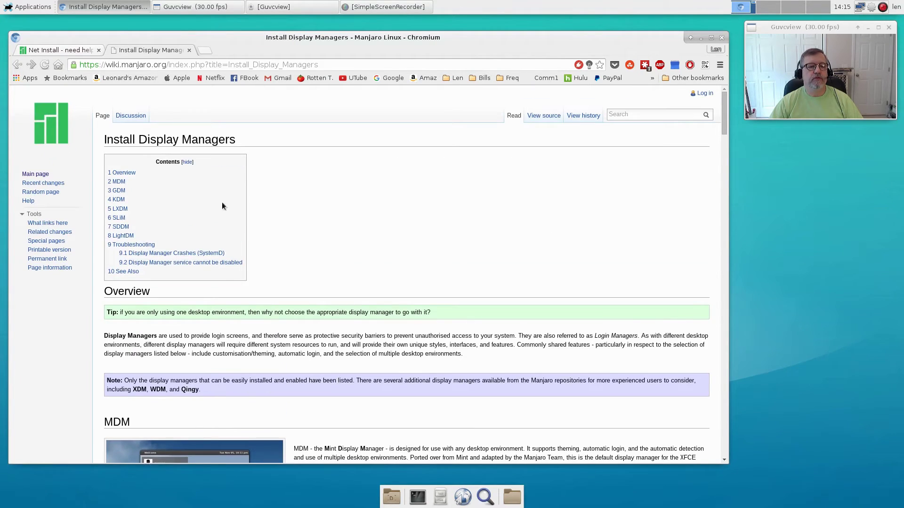
pyautogui.click(16, 64)
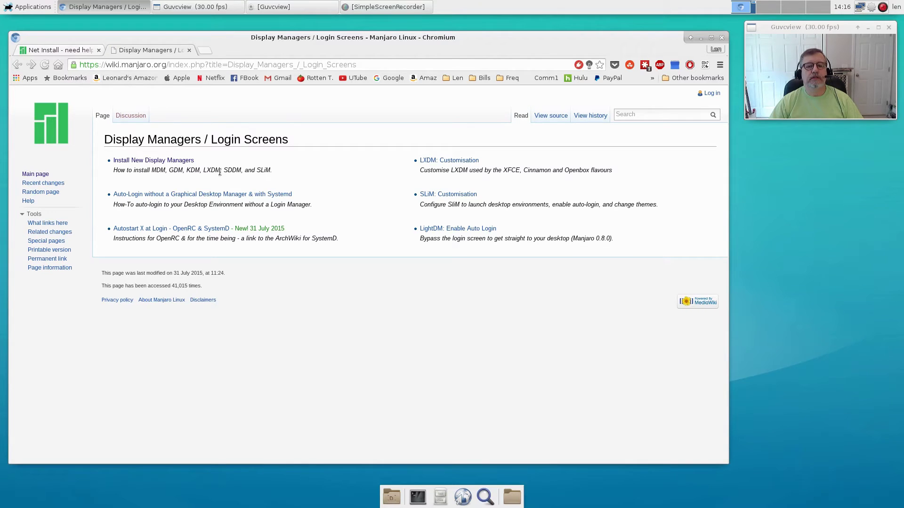
# Open the "Desktop Environments and Window Managers" page from the wiki's main page and look through its guides from General to XFCE
pyautogui.click(17, 64)
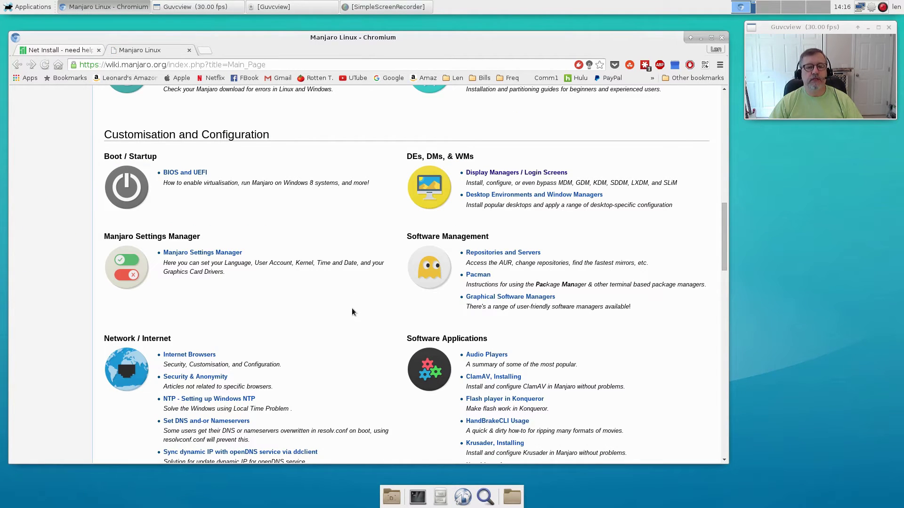
pyautogui.click(504, 196)
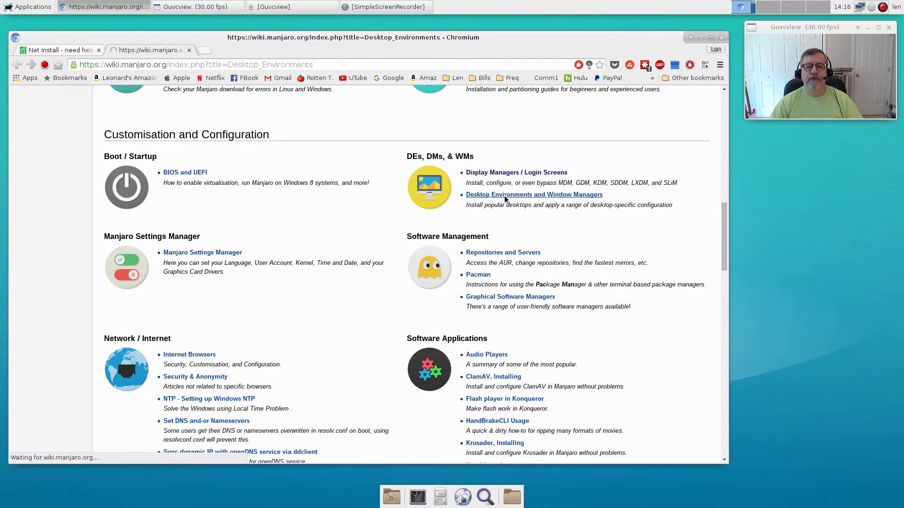
pyautogui.scroll(-5, 348, 303)
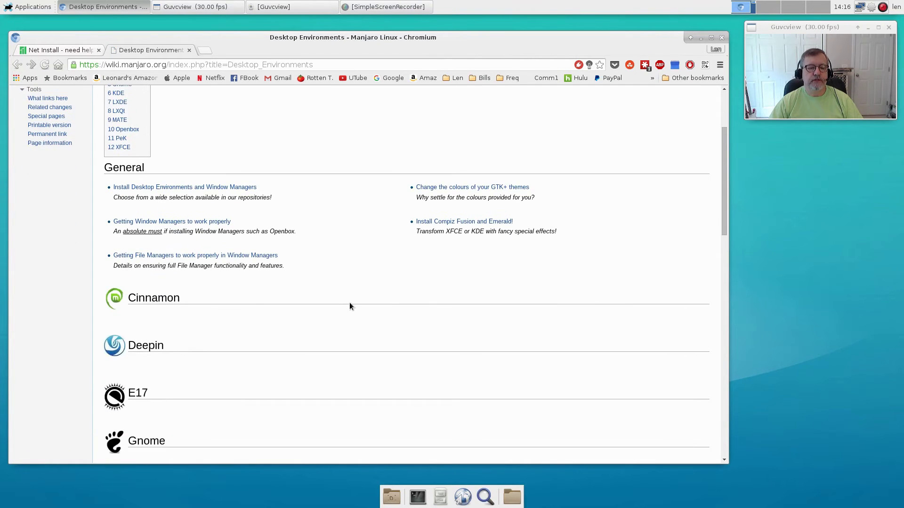
pyautogui.scroll(-6, 350, 305)
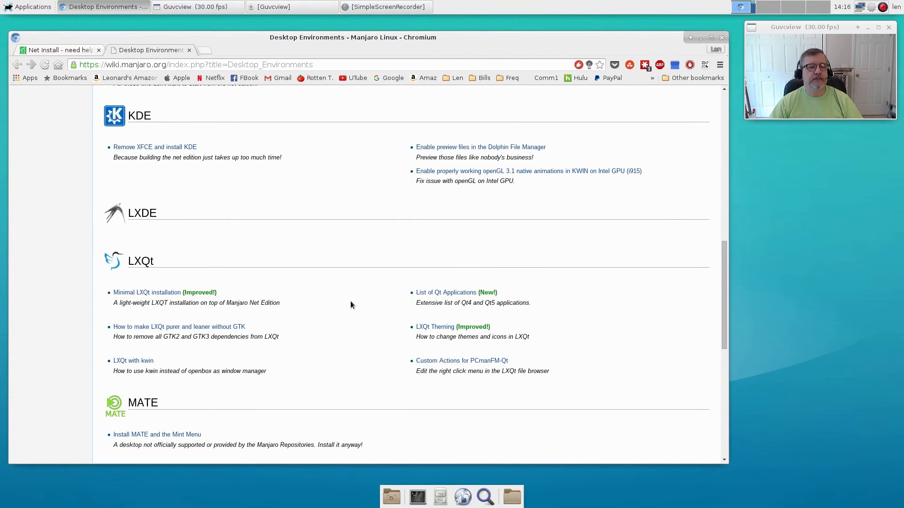
pyautogui.scroll(6, 357, 294)
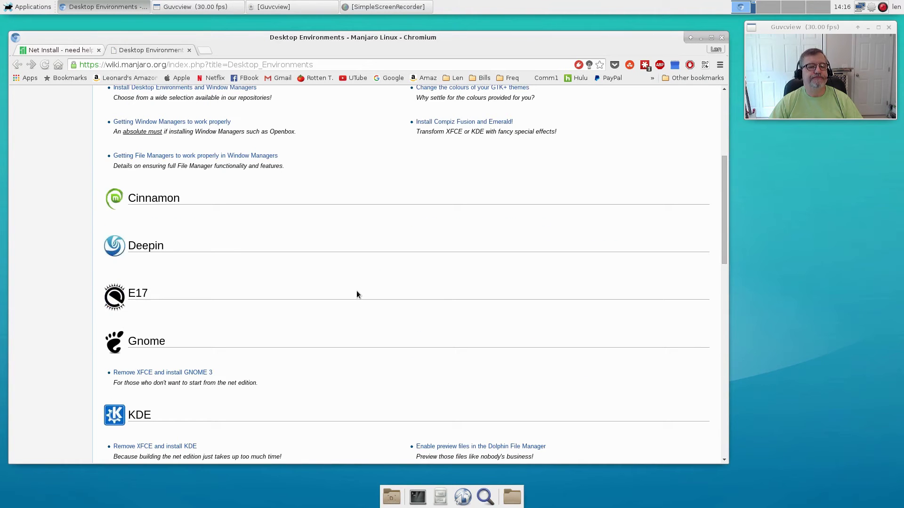
pyautogui.scroll(-6, 412, 281)
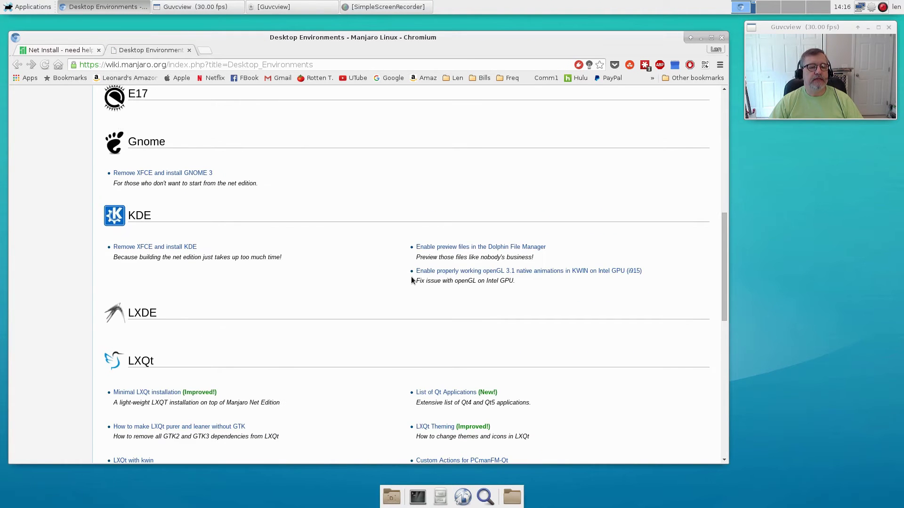
pyautogui.scroll(-7, 354, 272)
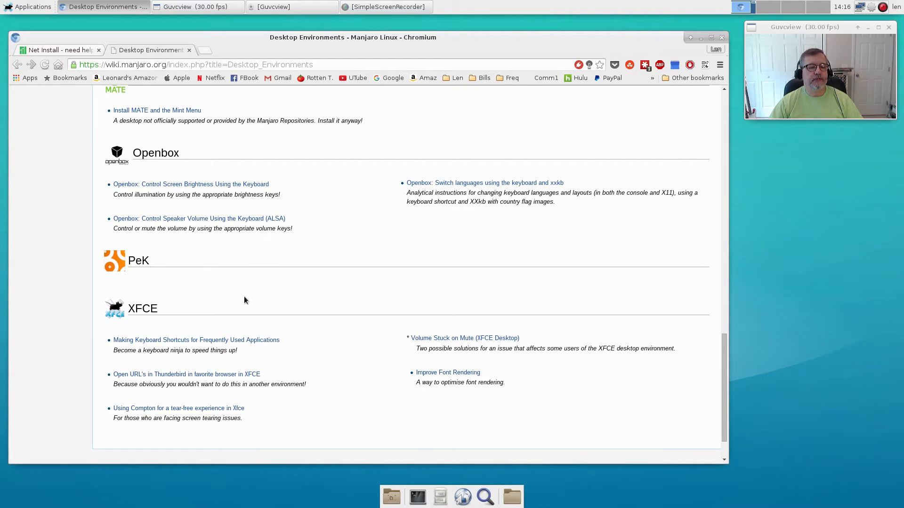
pyautogui.scroll(-1, 334, 289)
pyautogui.scroll(6, 334, 289)
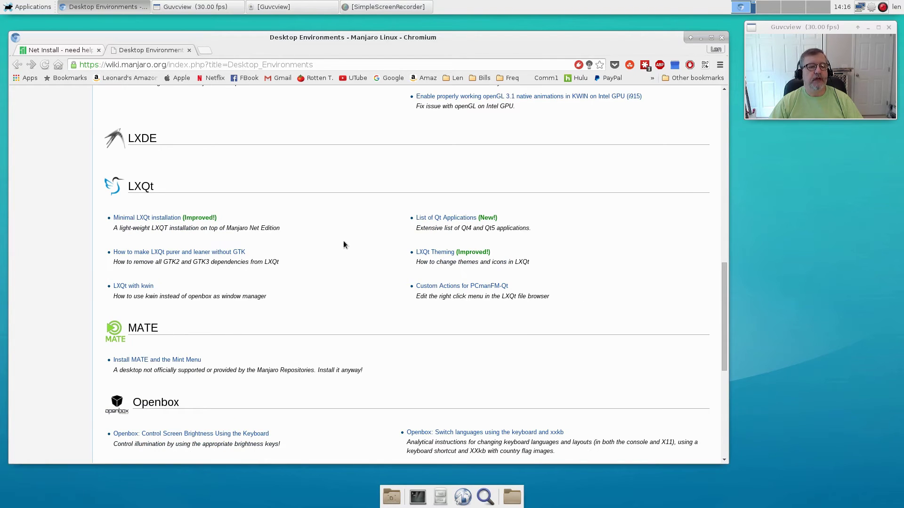
pyautogui.scroll(3, 343, 244)
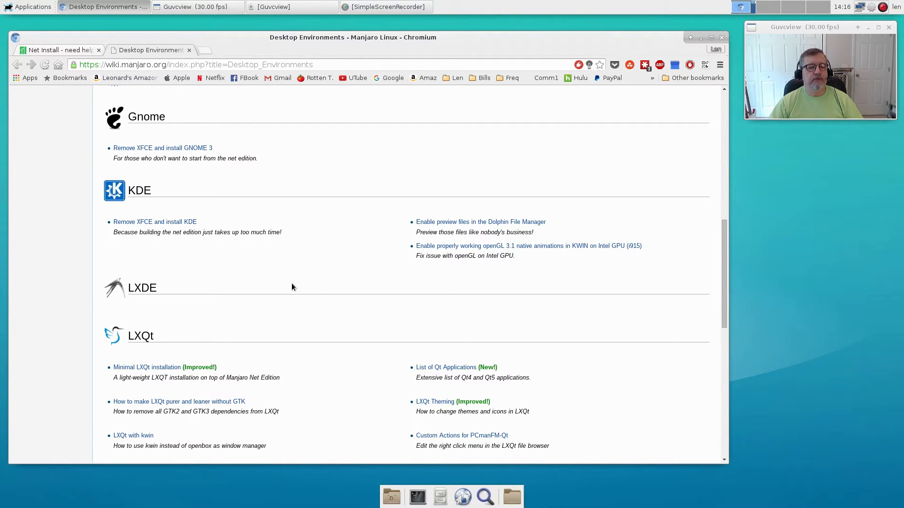
pyautogui.scroll(5, 320, 292)
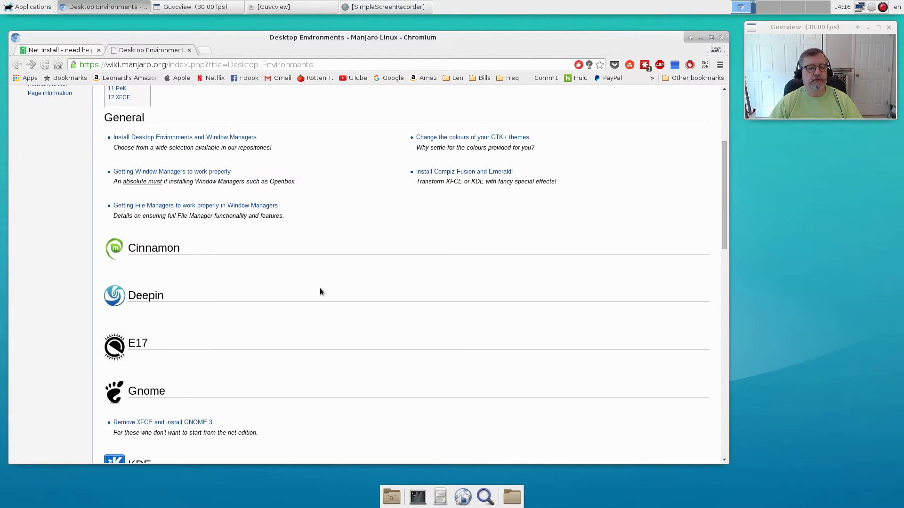
pyautogui.scroll(3, 389, 304)
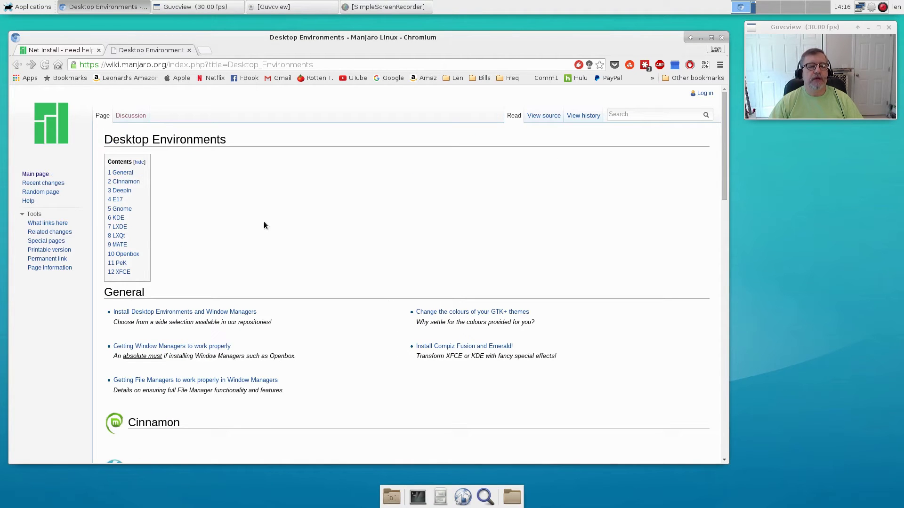
# Minimize the browser with a new blank tab open, and look through the Multimedia programs installed on the desktop
pyautogui.click(207, 50)
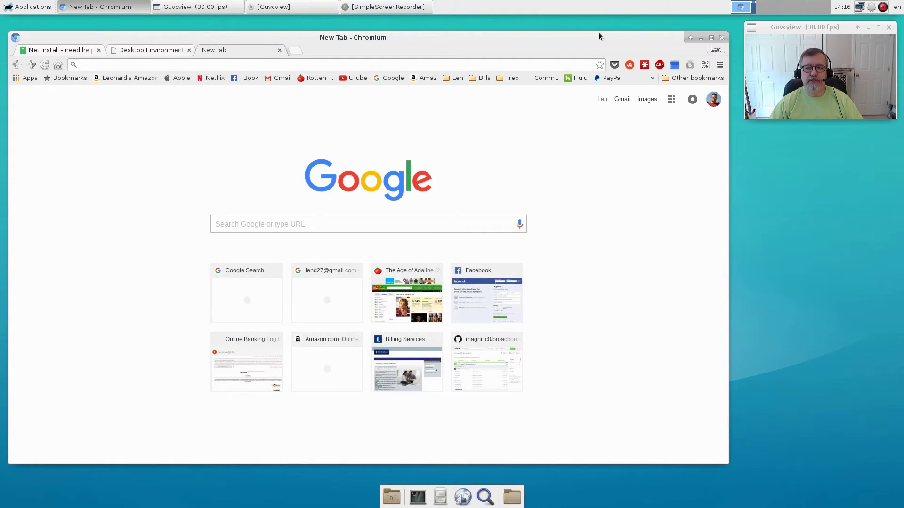
pyautogui.click(700, 38)
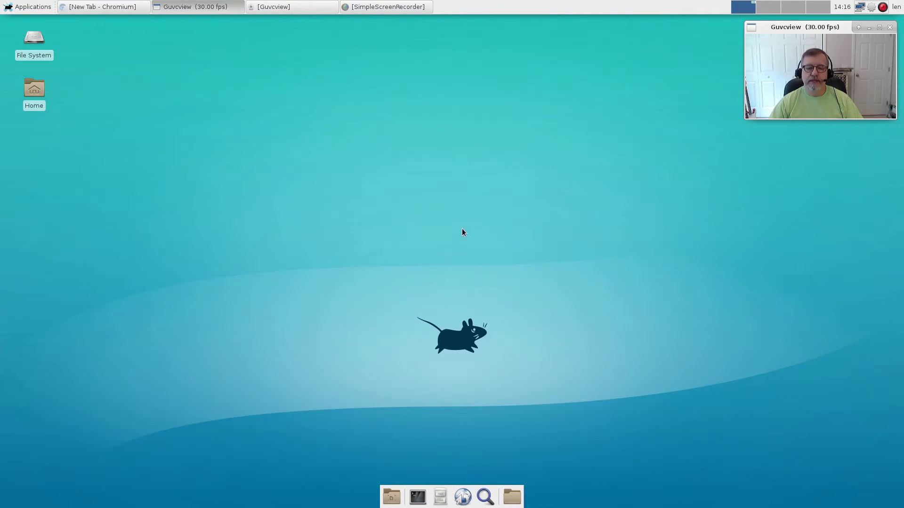
pyautogui.click(27, 7)
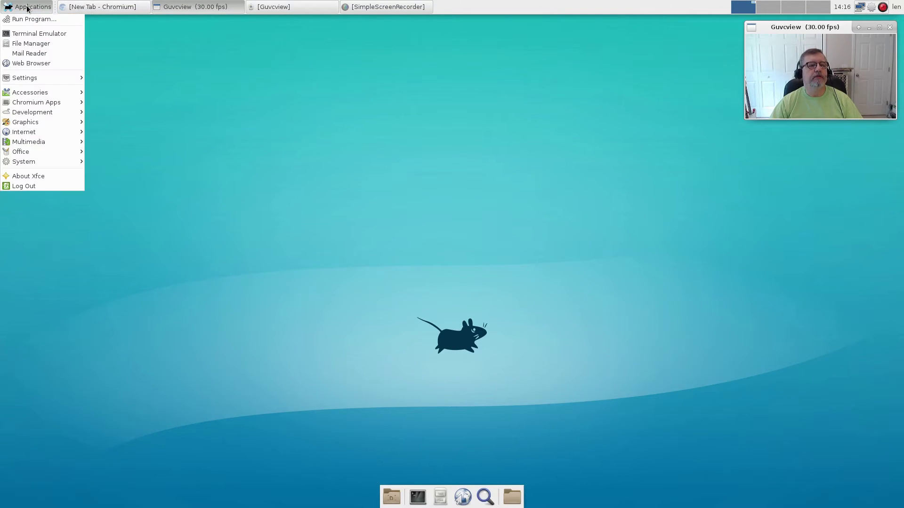
pyautogui.moveTo(42, 141)
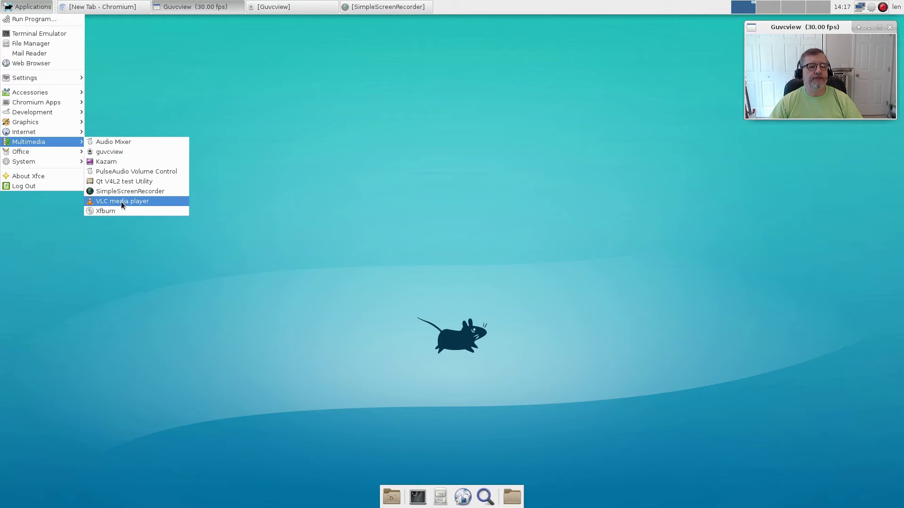
pyautogui.click(278, 189)
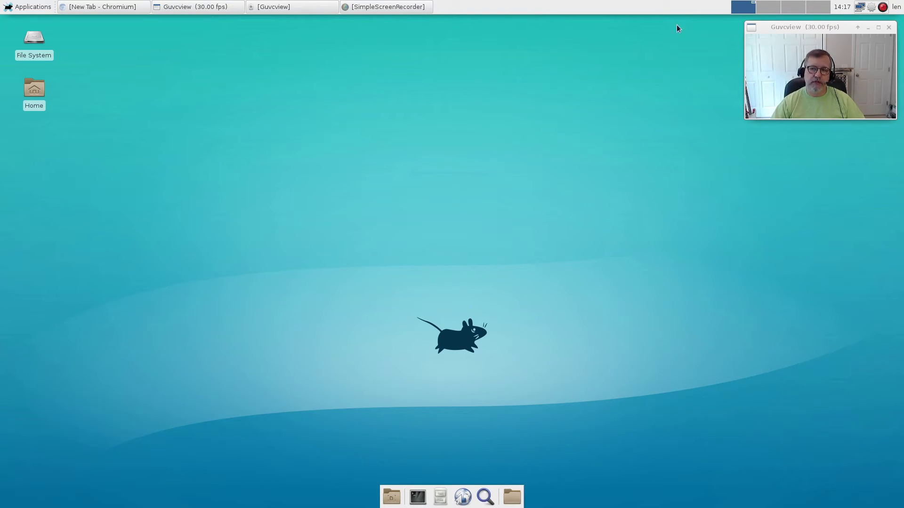
# Remove the Workspace Switcher from the desktop panel and confirm its removal
pyautogui.rightClick(789, 9)
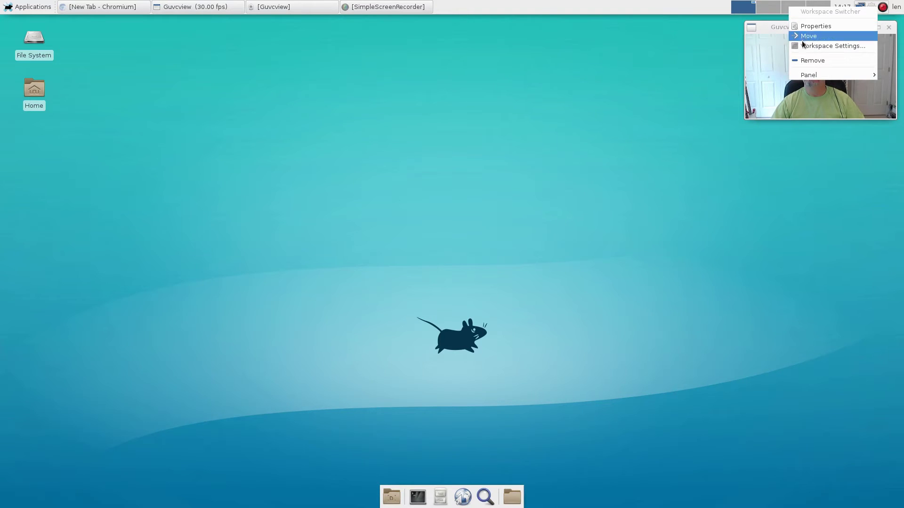
pyautogui.click(806, 60)
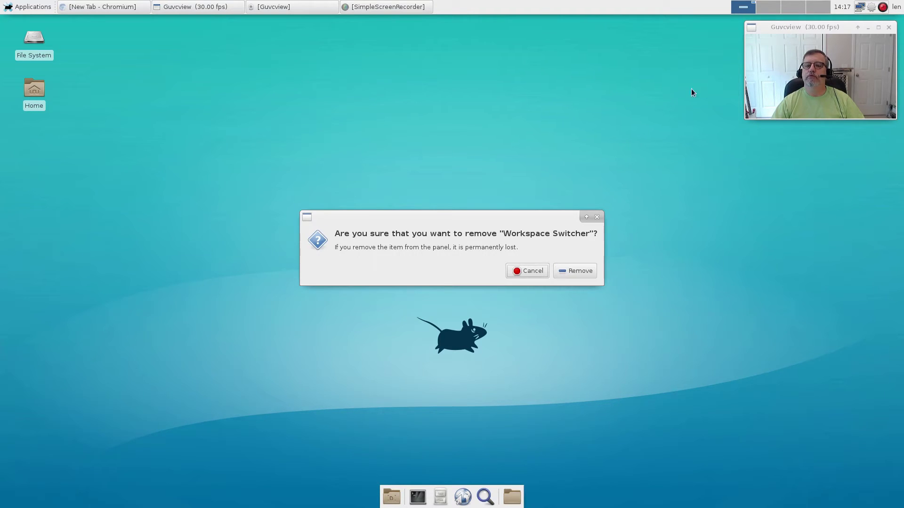
pyautogui.click(570, 270)
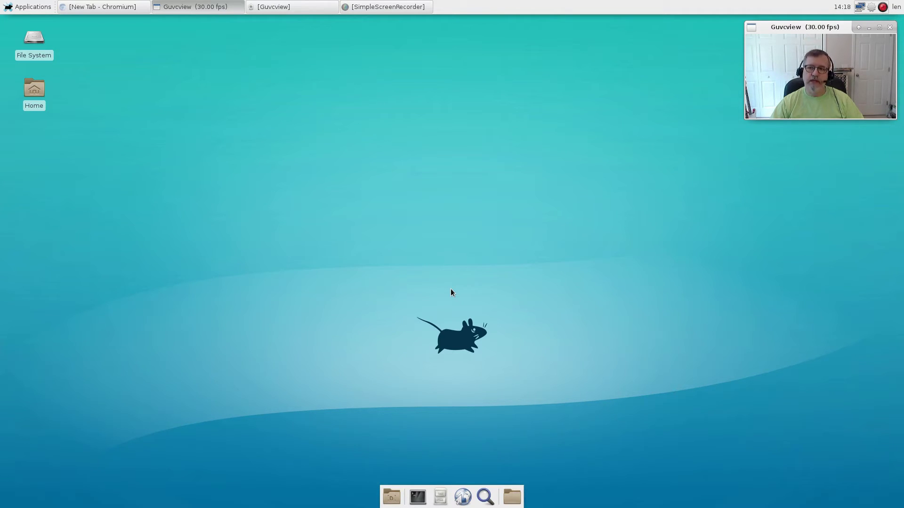
# Open a terminal lower on the desktop and recall the "yaourt guvcview" command from the history
pyautogui.click(417, 498)
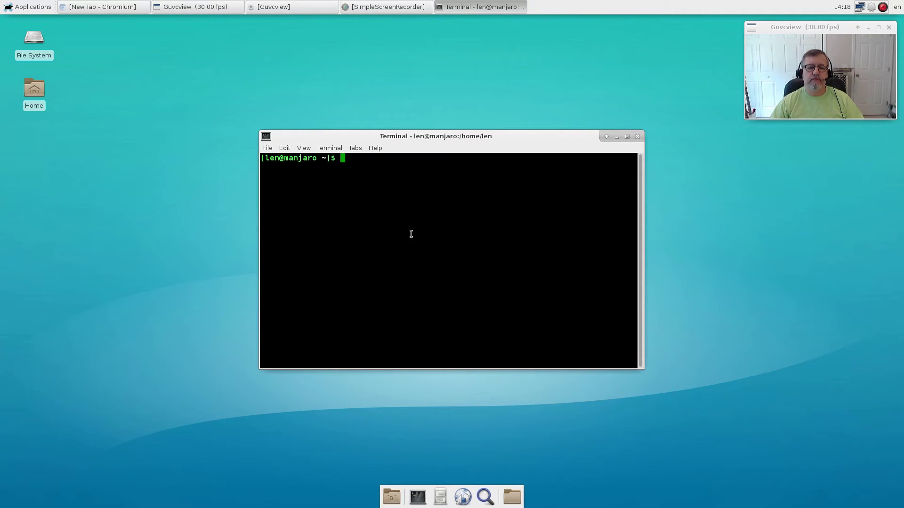
pyautogui.moveTo(441, 138); pyautogui.dragTo(455, 193)
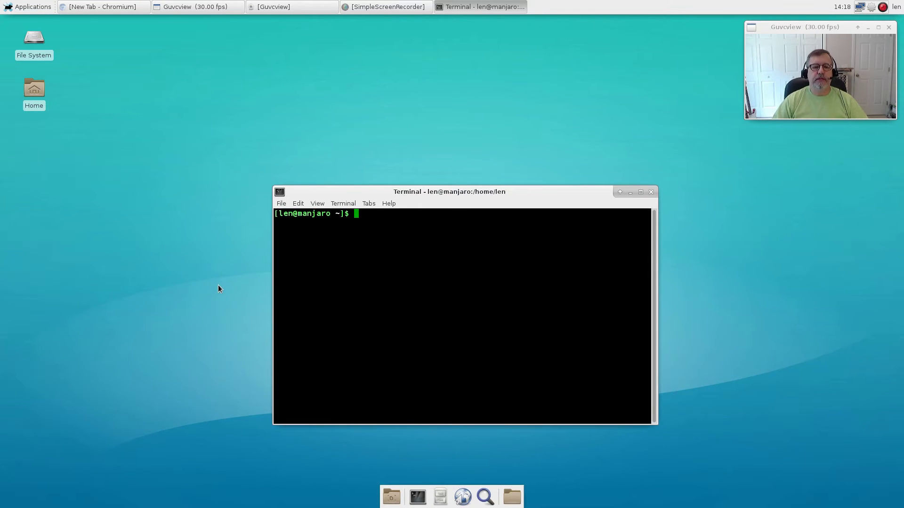
pyautogui.write('ip link')
pyautogui.press('Up')
pyautogui.press('Up')
pyautogui.press('Up')
pyautogui.press('Up')
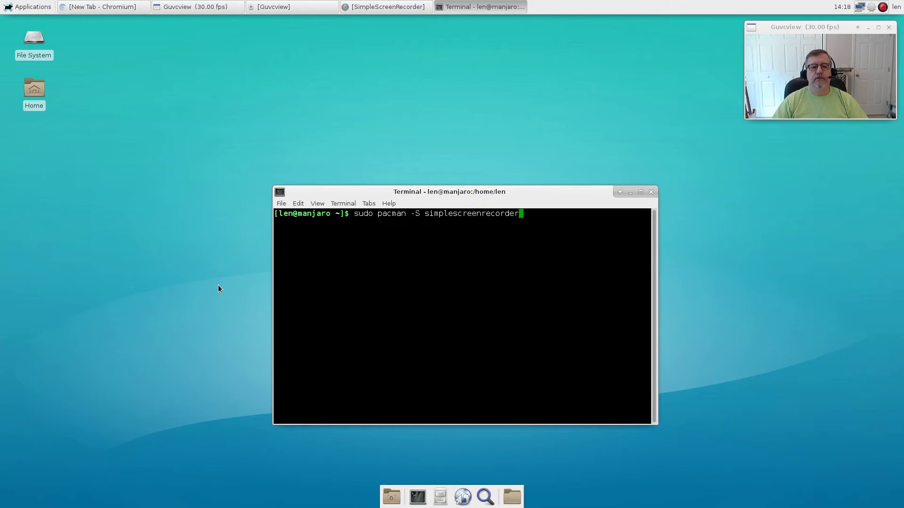
pyautogui.press('Up')
pyautogui.press('Up')
pyautogui.press('Up')
pyautogui.press('Up')
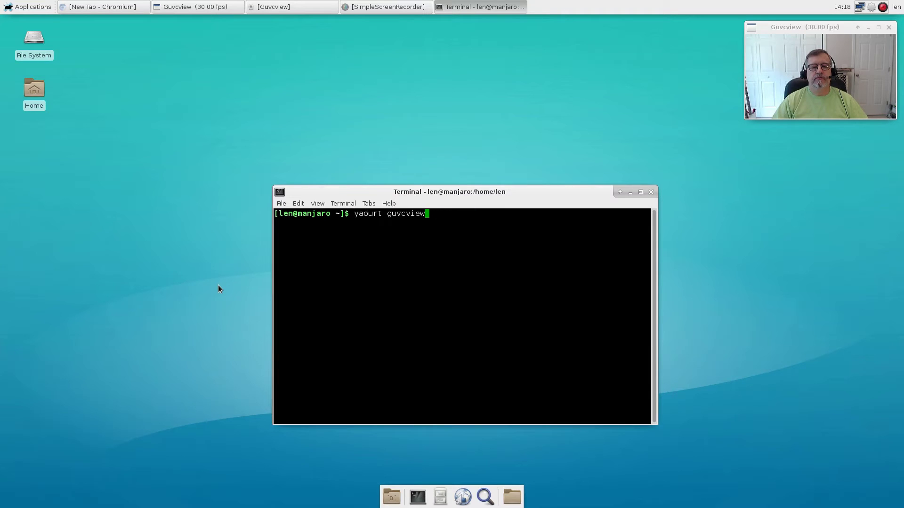
# Change the recalled command to "yaourt -S psensor" and run it to install psensor from the AUR
pyautogui.press('BackSpace')
pyautogui.press('BackSpace')
pyautogui.press('BackSpace')
pyautogui.press('BackSpace')
pyautogui.press('BackSpace')
pyautogui.press('BackSpace')
pyautogui.press('BackSpace')
pyautogui.press('BackSpace')
pyautogui.write('-S ')
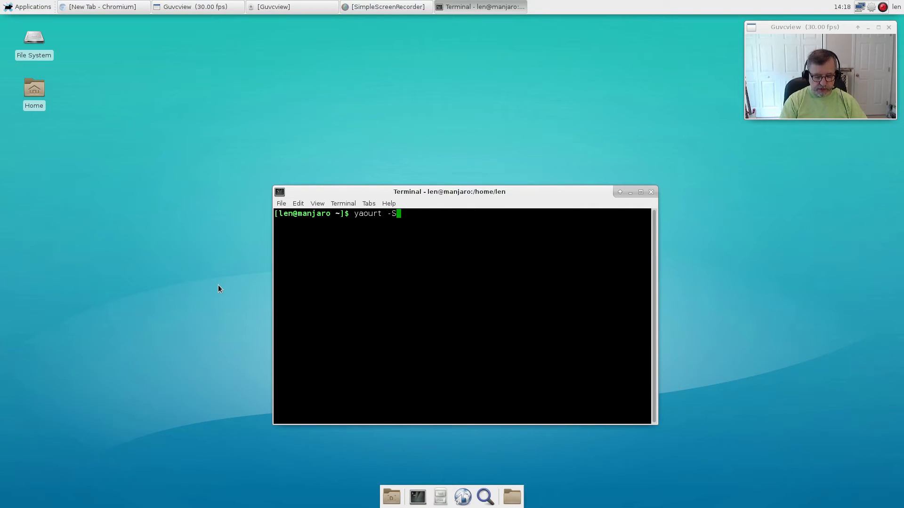
pyautogui.write('psensor')
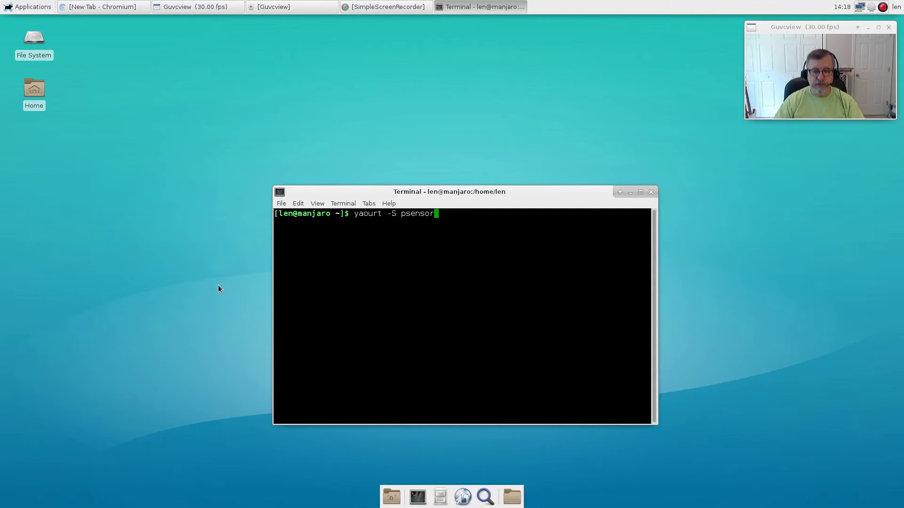
pyautogui.press('Return')
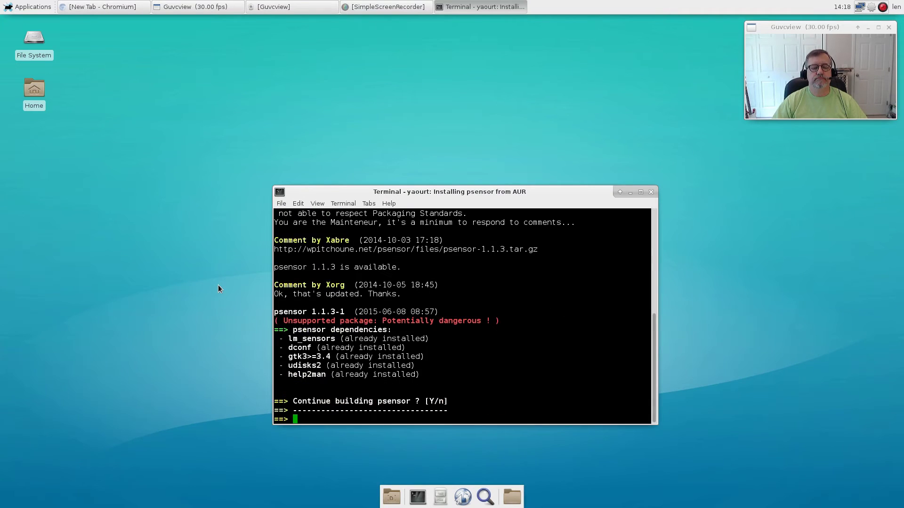
# Continue building psensor, enter the sudo password, and accept its installation
pyautogui.press('Return')
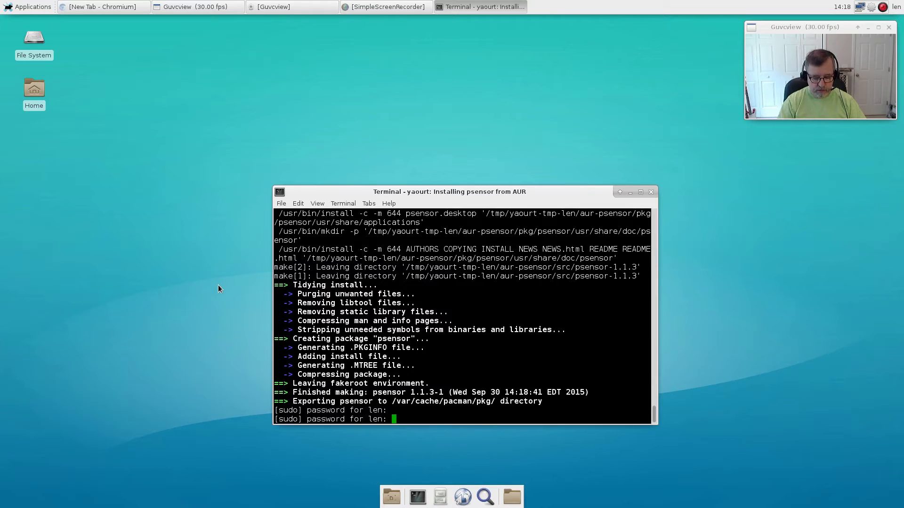
pyautogui.press('Return')
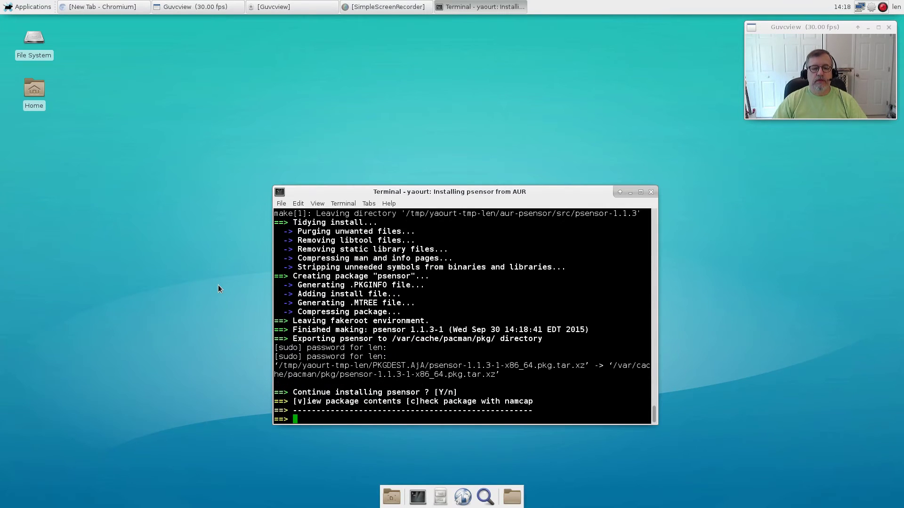
pyautogui.press('Return')
pyautogui.press('Return')
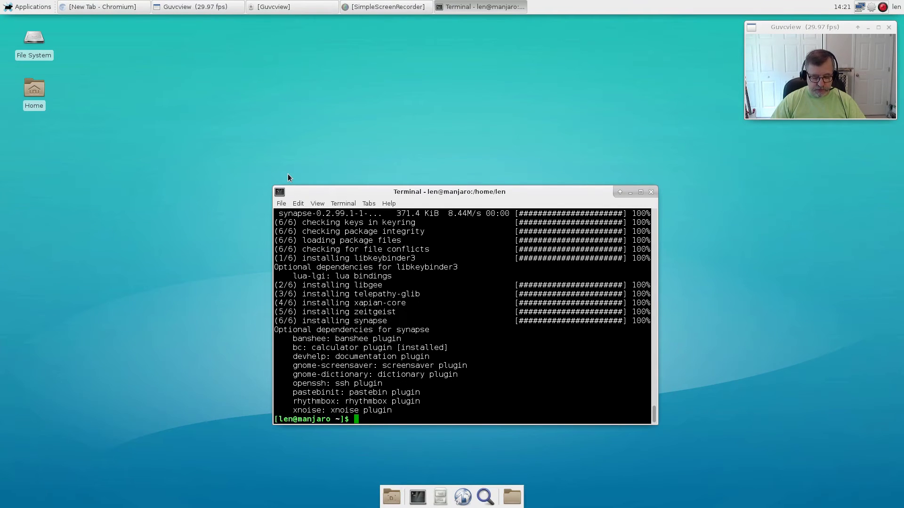
# Run "sudo pacman -S redshift clipit geary banshee kodi gthumb nomacs openshot" in the terminal and accept the installation
pyautogui.write('sud')
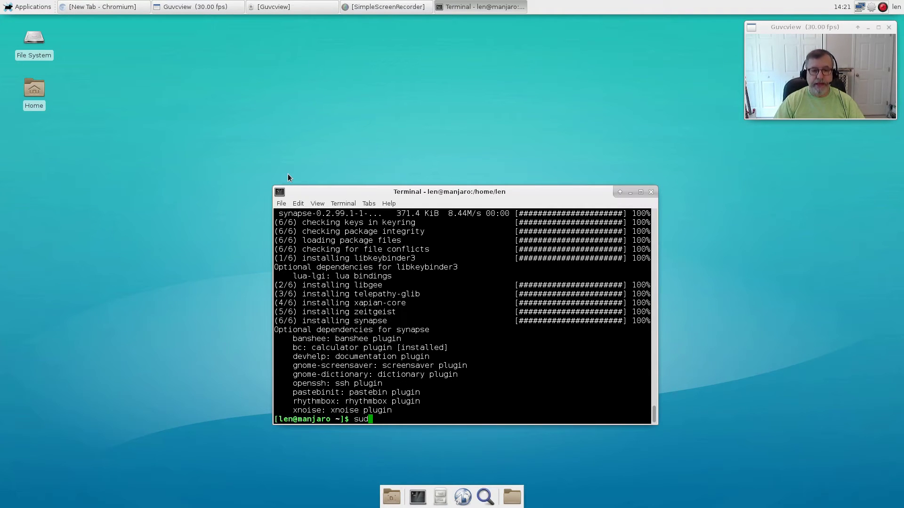
pyautogui.write('o p')
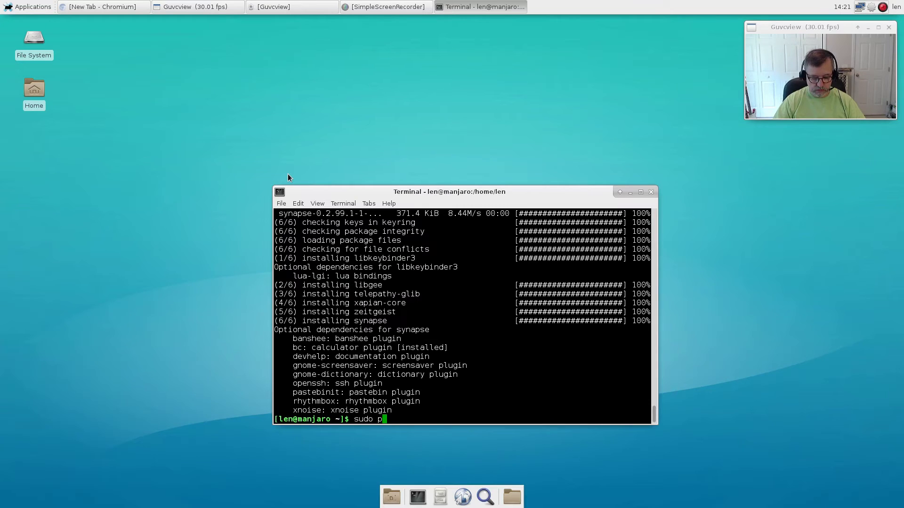
pyautogui.write('acman ')
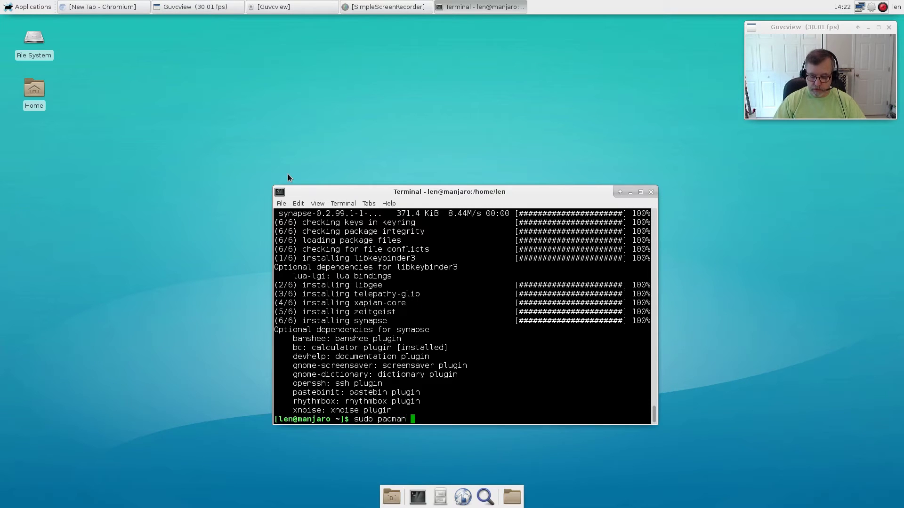
pyautogui.write('-S ')
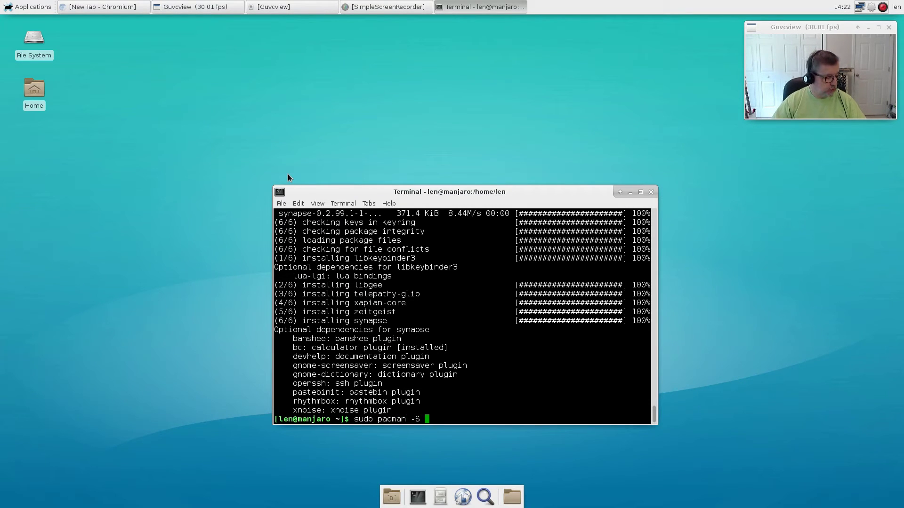
pyautogui.write('redshift ')
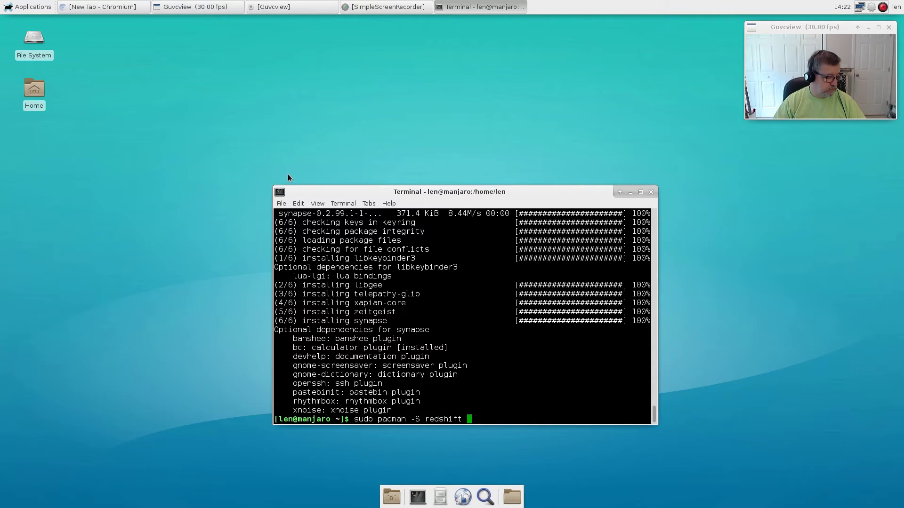
pyautogui.write('clipit geary')
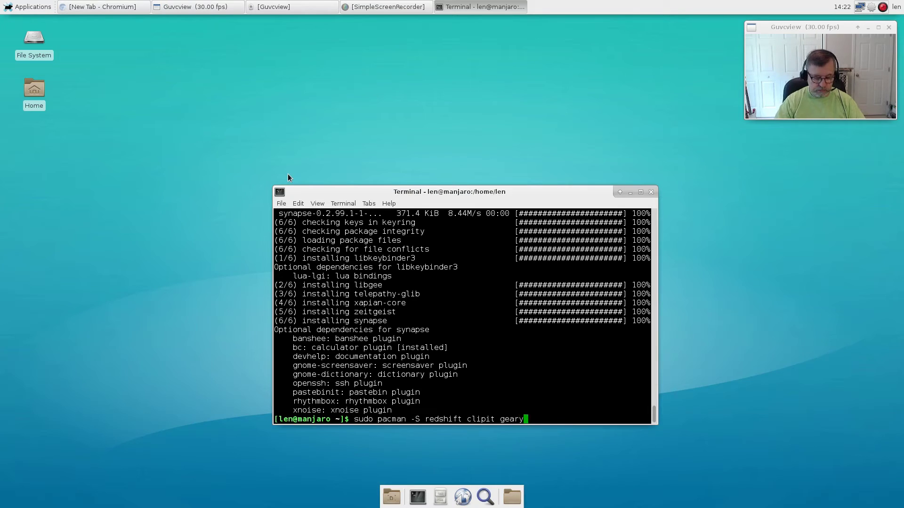
pyautogui.write(' banshee')
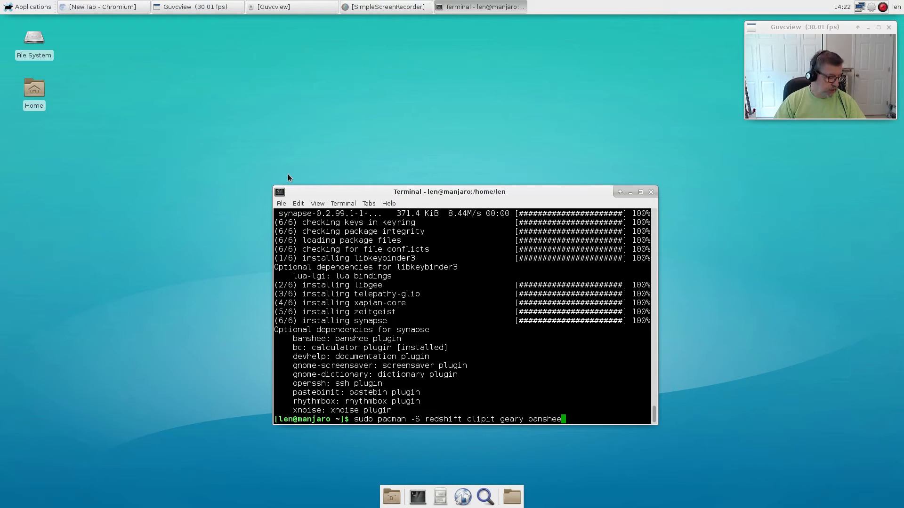
pyautogui.write(' kodi')
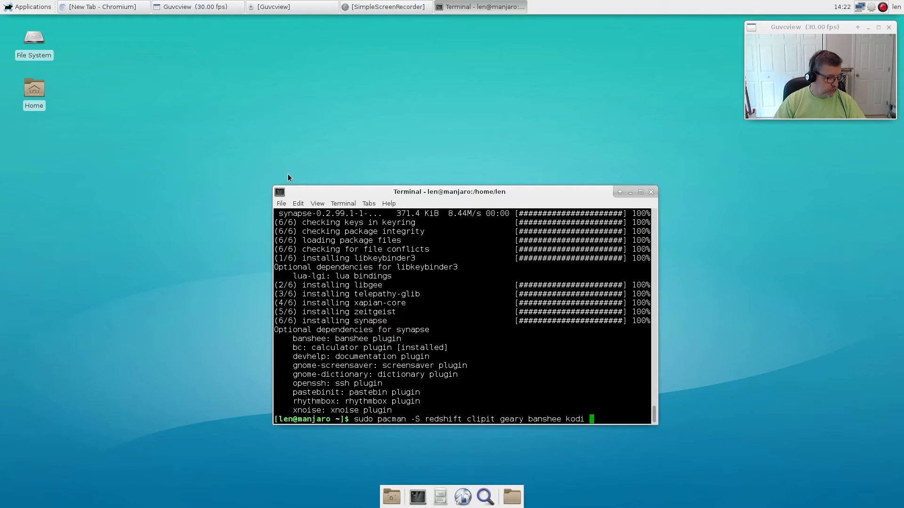
pyautogui.write('gthum')
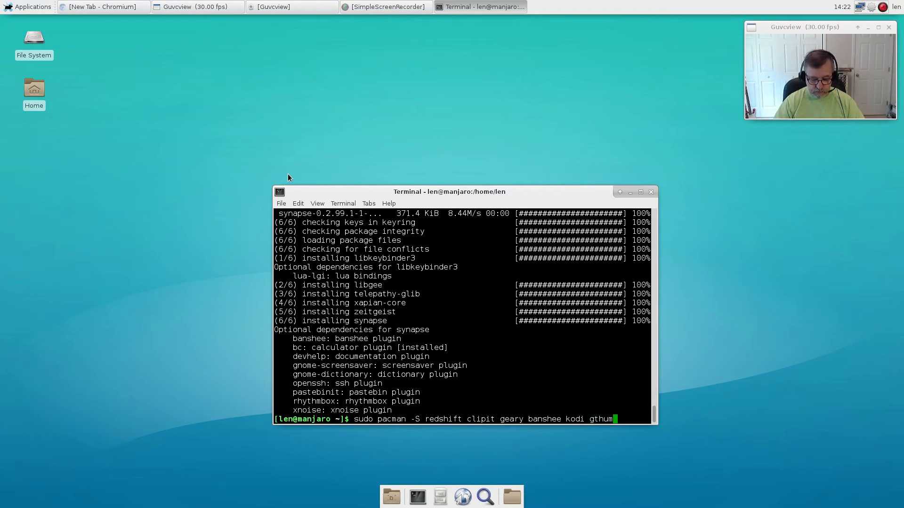
pyautogui.write('b nomacs')
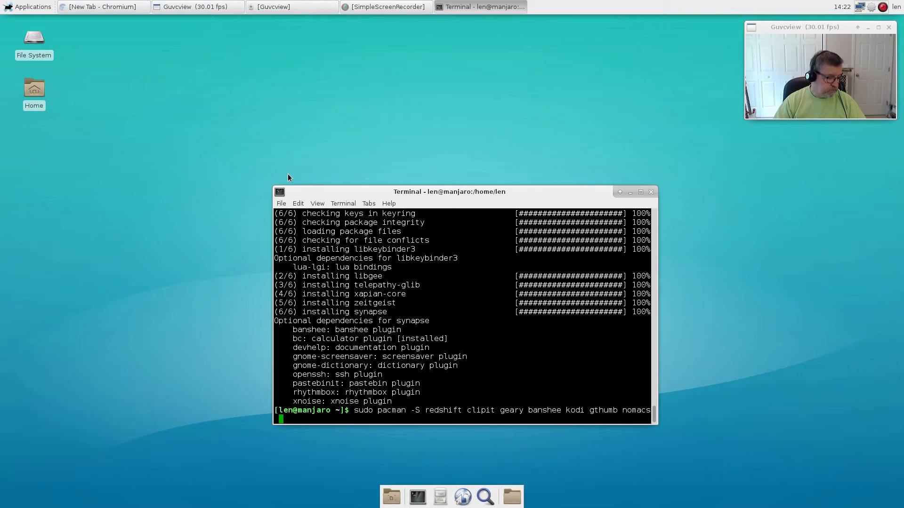
pyautogui.write(' openshot')
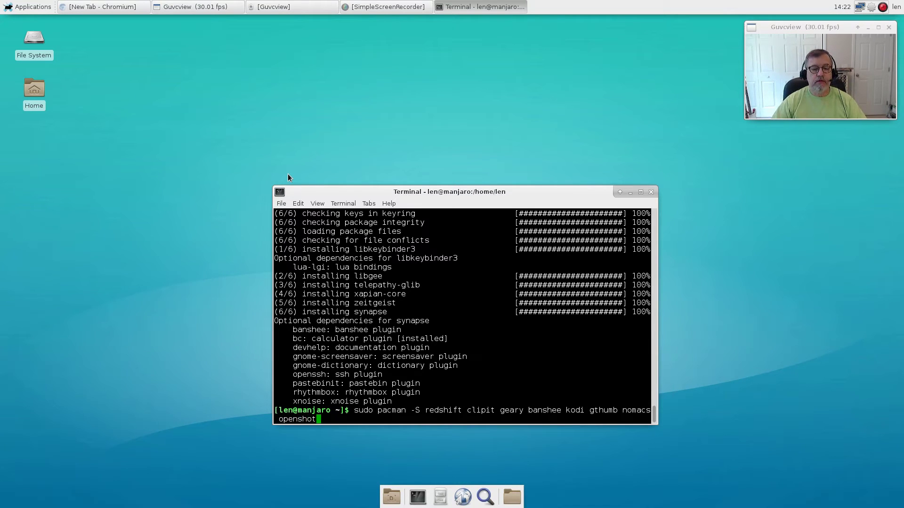
pyautogui.press('Return')
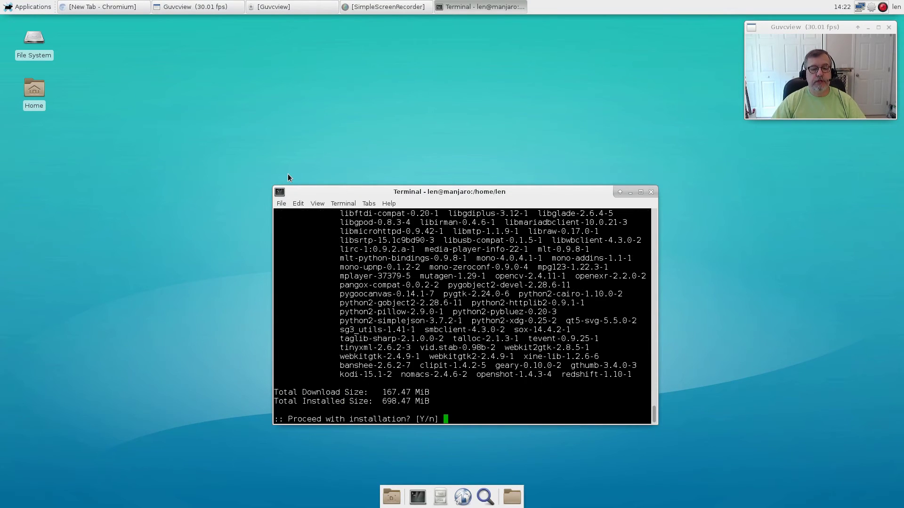
pyautogui.press('Return')
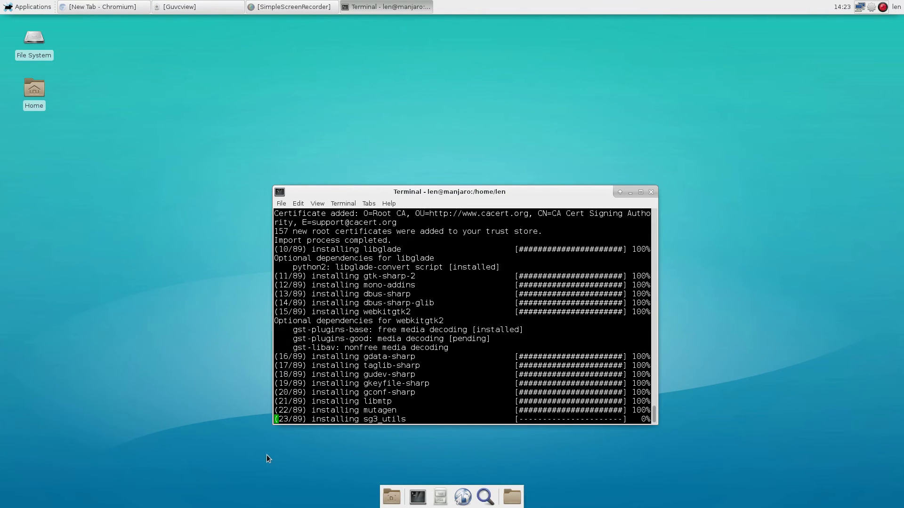
# Check which printers are configured in Print Settings, and close both that window and the terminal
pyautogui.click(19, 6)
pyautogui.moveTo(30, 78)
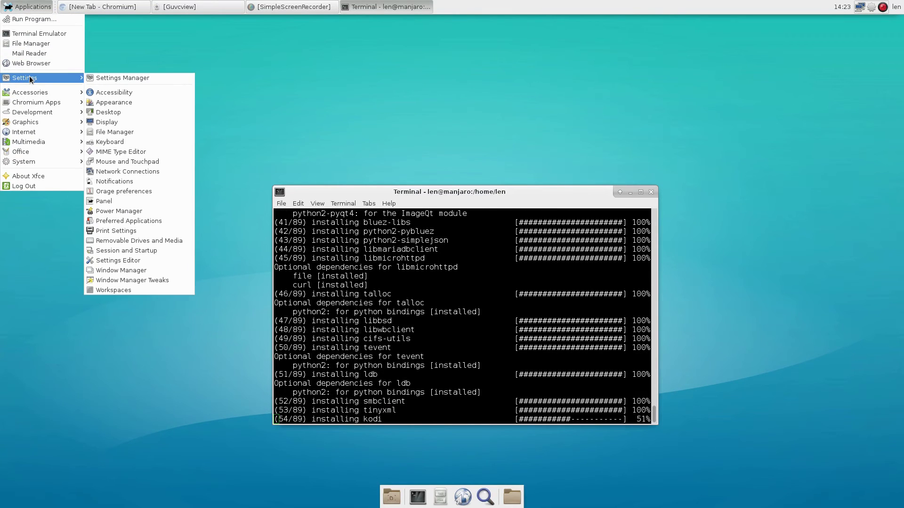
pyautogui.click(109, 230)
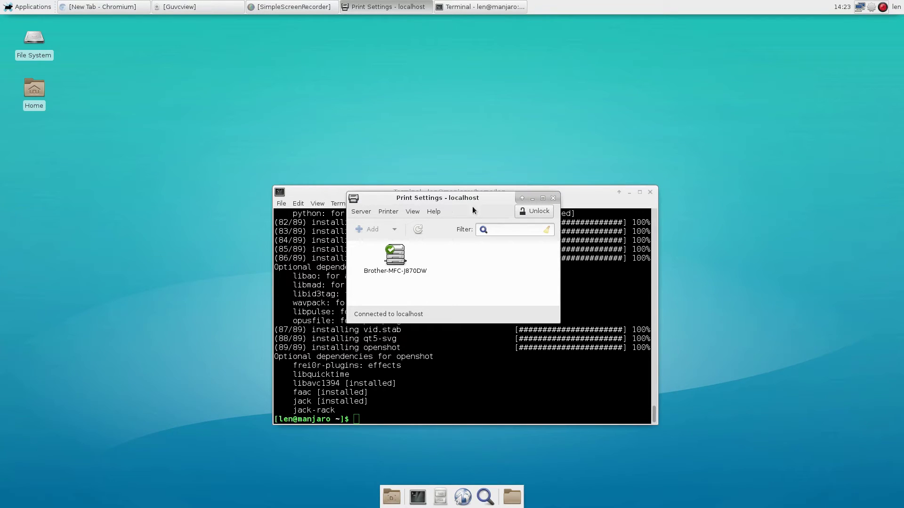
pyautogui.click(554, 199)
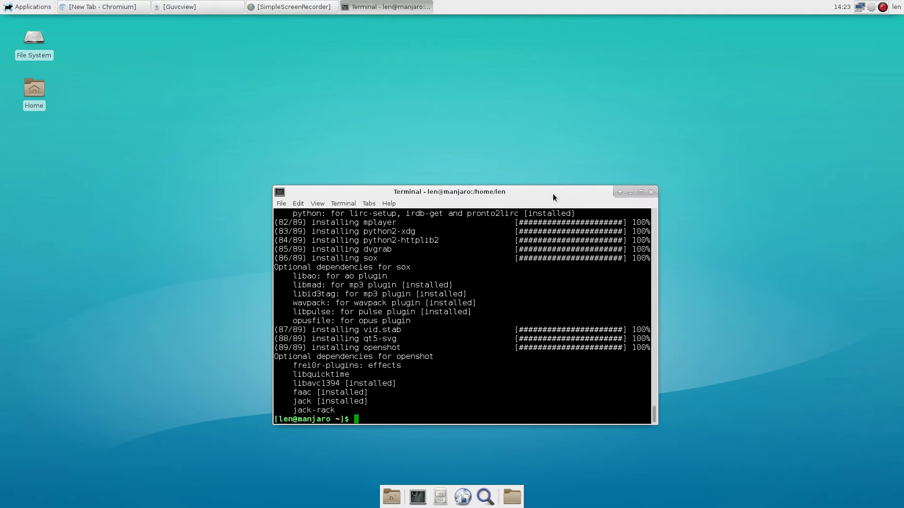
pyautogui.click(651, 193)
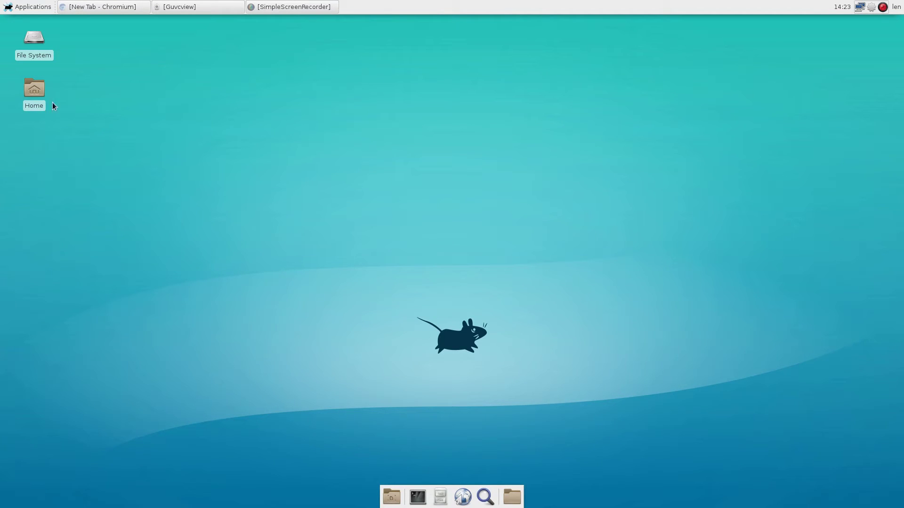
# Open the home folder in the file manager and browse from the file system root into /run/mount to look for mounted drives
pyautogui.doubleClick(34, 92)
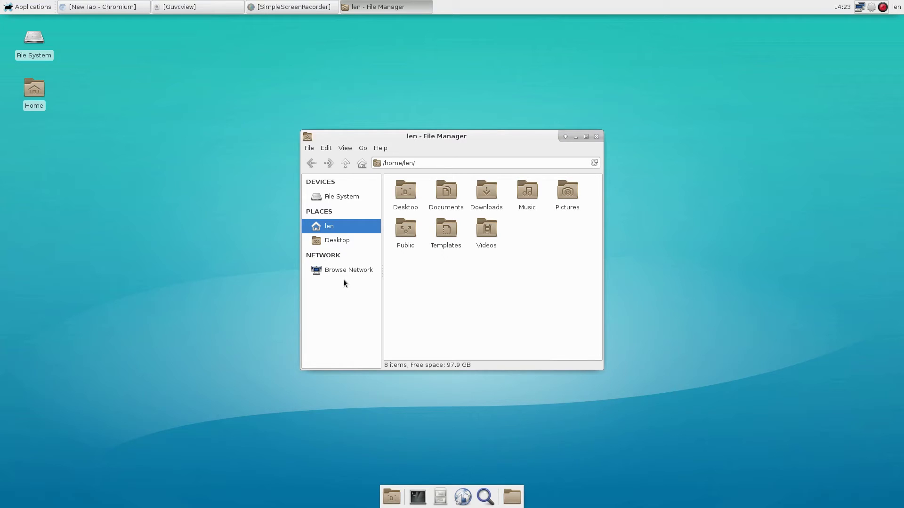
pyautogui.click(335, 197)
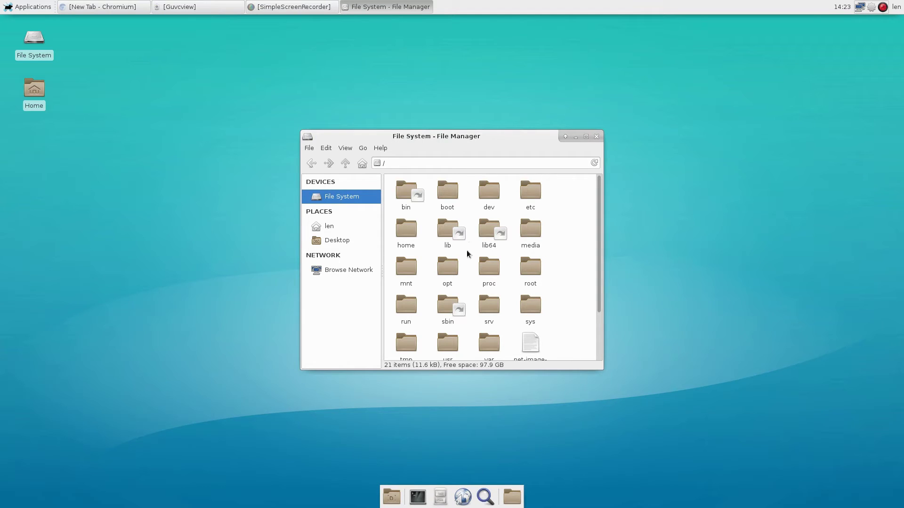
pyautogui.doubleClick(407, 307)
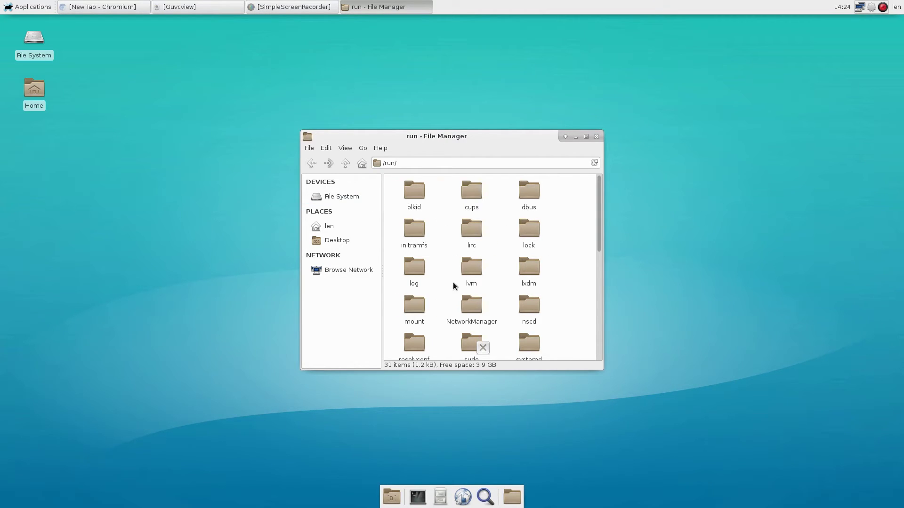
pyautogui.scroll(-2, 449, 286)
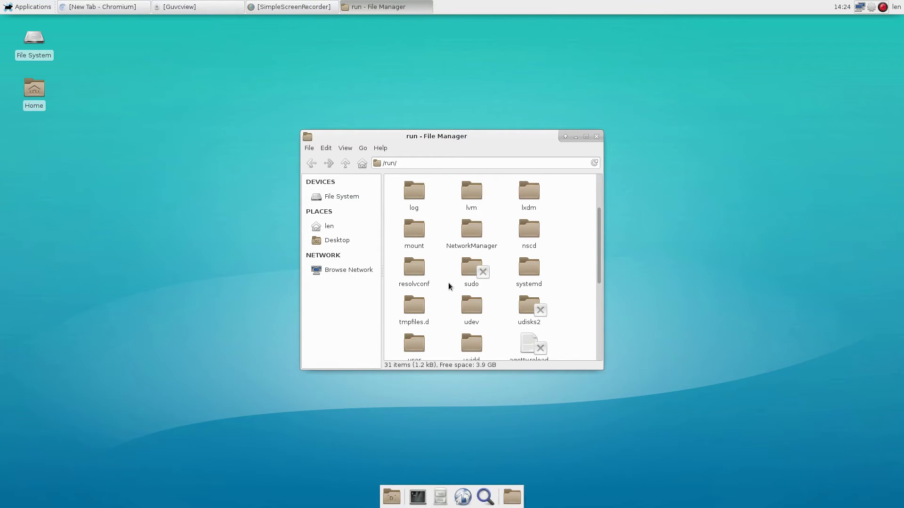
pyautogui.scroll(-2, 448, 286)
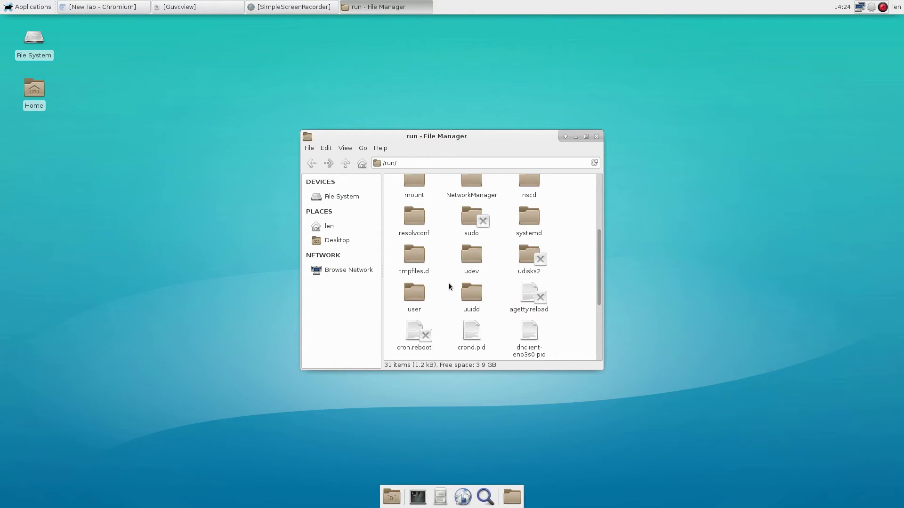
pyautogui.scroll(1, 448, 286)
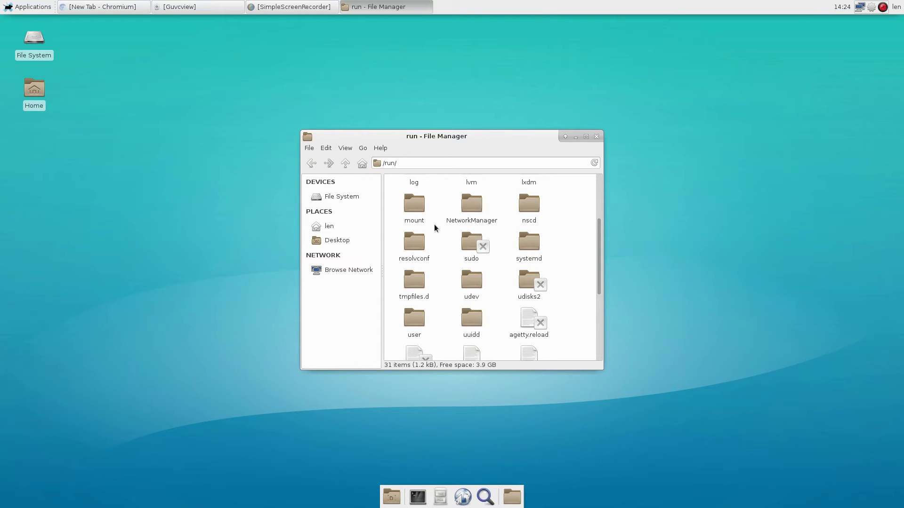
pyautogui.doubleClick(415, 205)
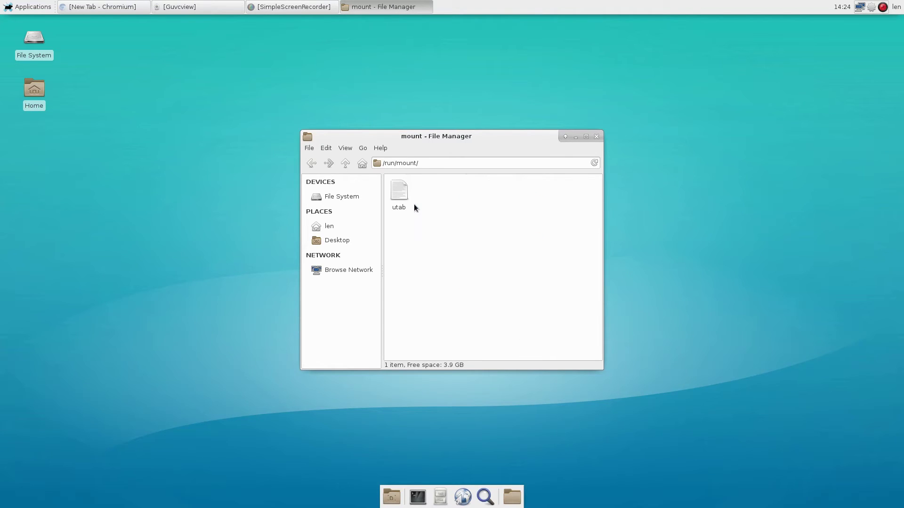
# Go back to the home folder and look through the file system root's contents again
pyautogui.click(313, 165)
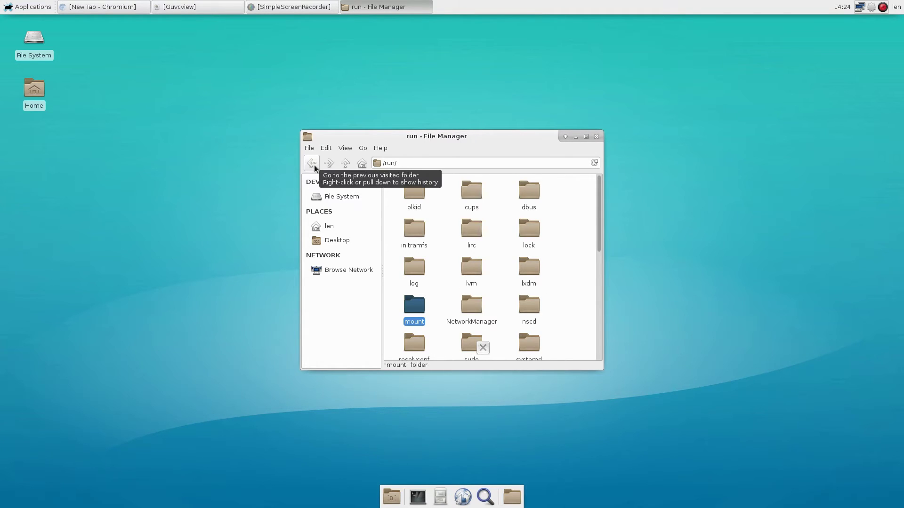
pyautogui.click(313, 165)
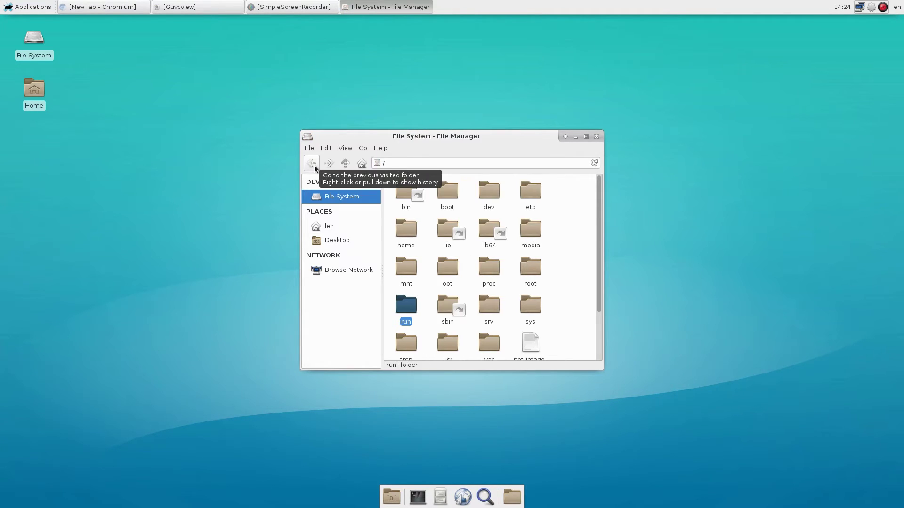
pyautogui.click(313, 164)
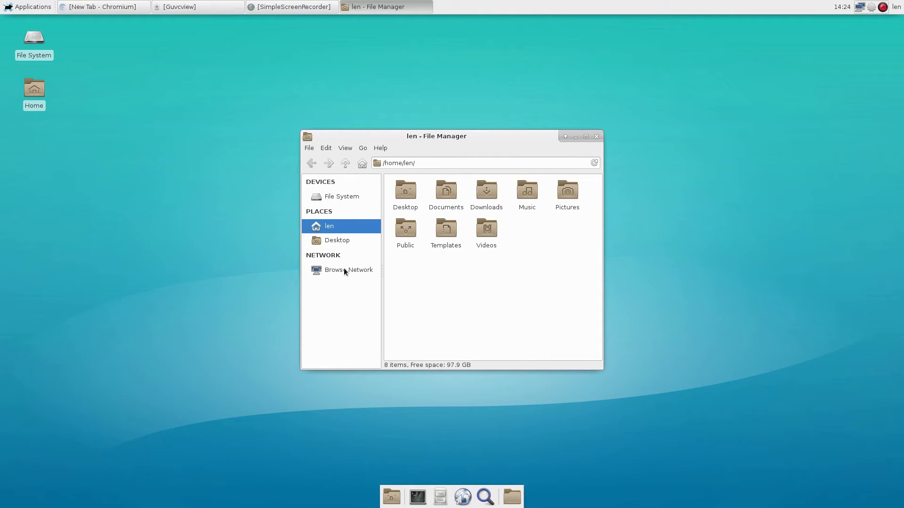
pyautogui.click(337, 241)
pyautogui.click(331, 196)
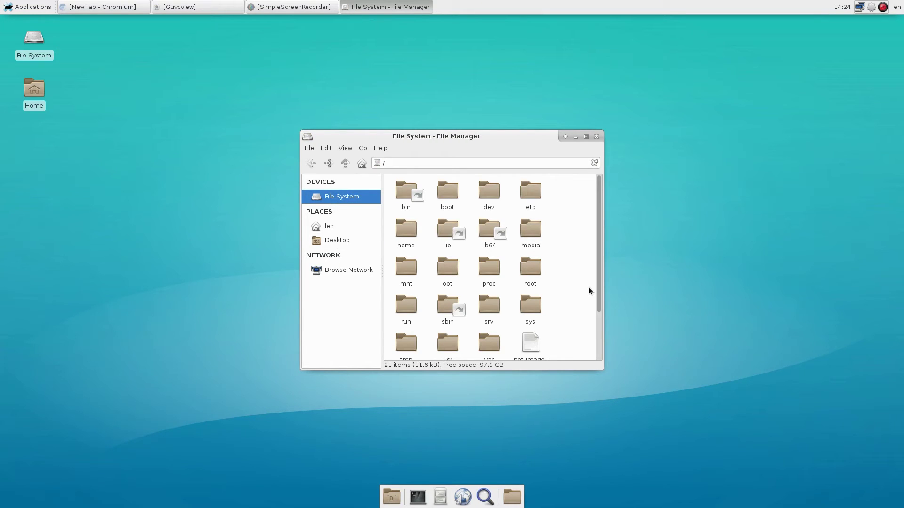
pyautogui.scroll(-3, 588, 288)
pyautogui.scroll(3, 589, 288)
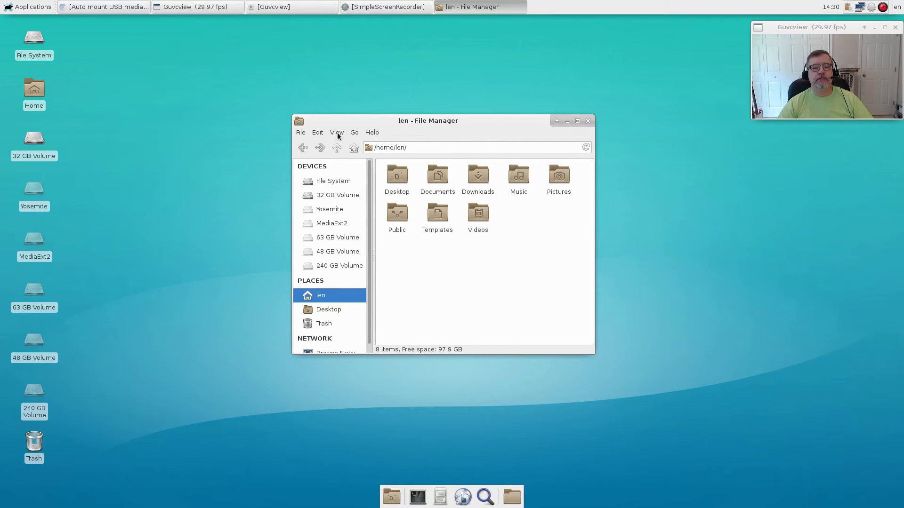
# Review the volume management and removable storage options in the file manager's advanced preferences, and close both dialogs
pyautogui.click(317, 134)
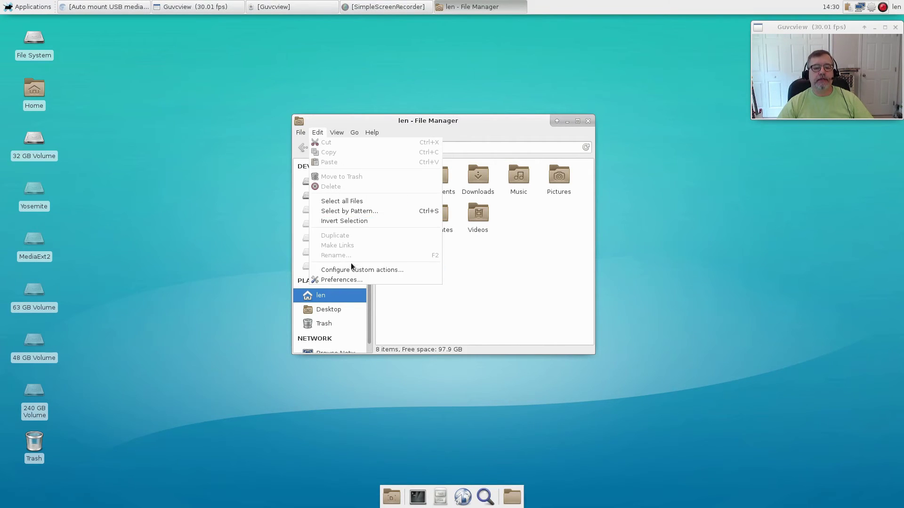
pyautogui.click(346, 282)
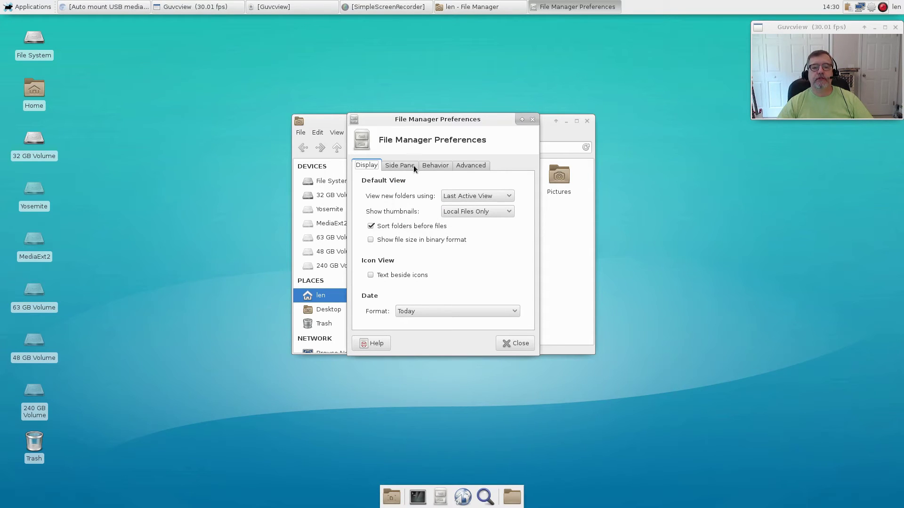
pyautogui.click(465, 166)
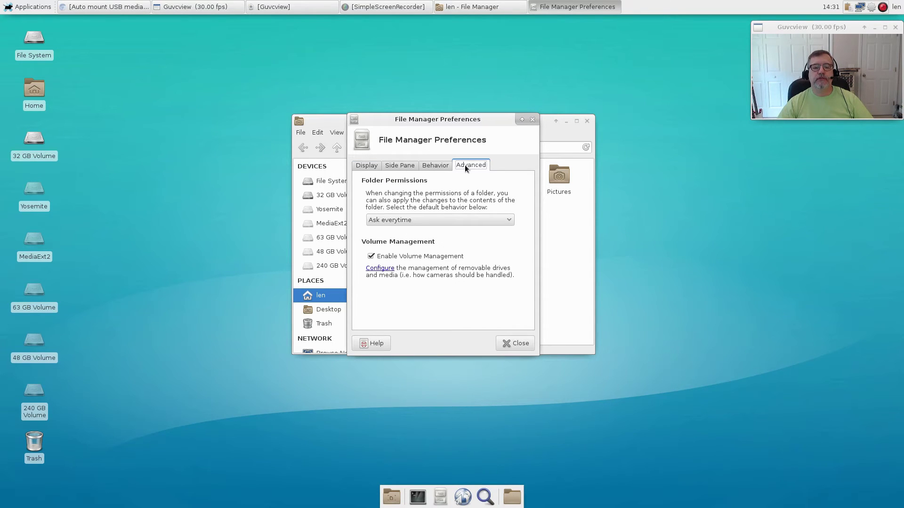
pyautogui.click(381, 269)
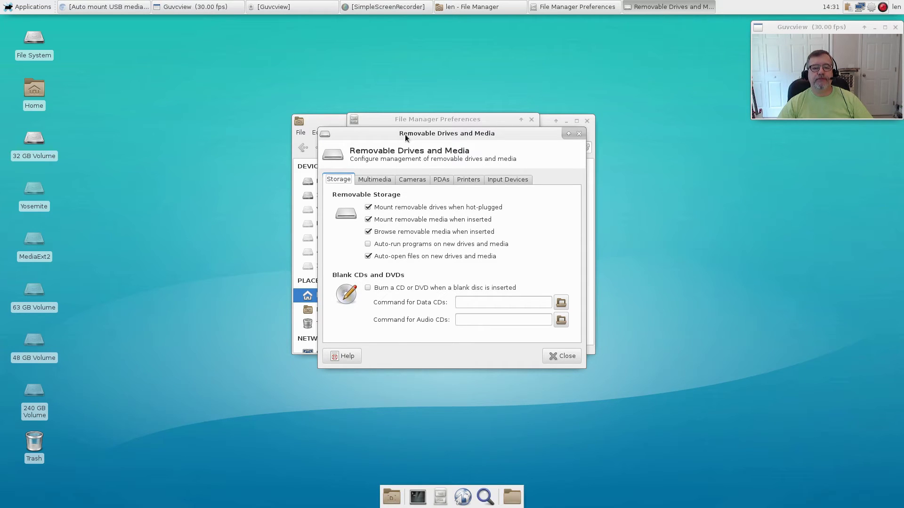
pyautogui.click(562, 356)
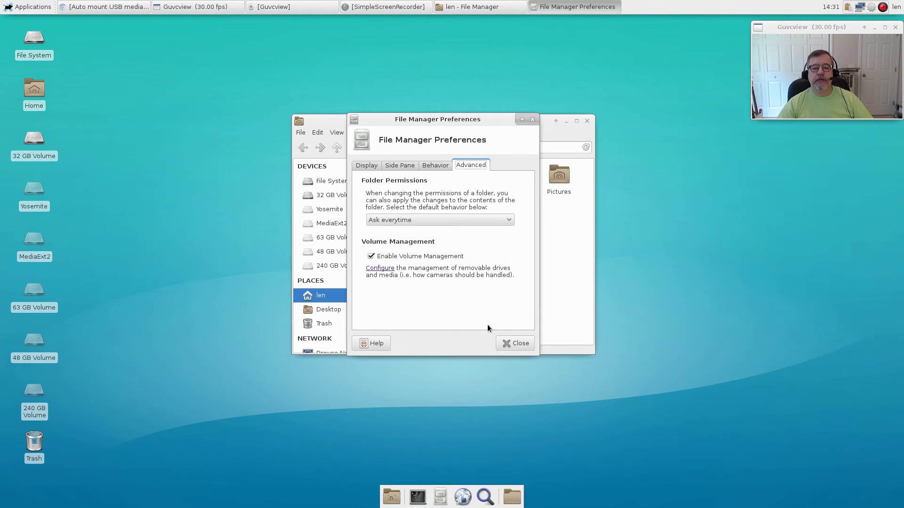
pyautogui.click(517, 344)
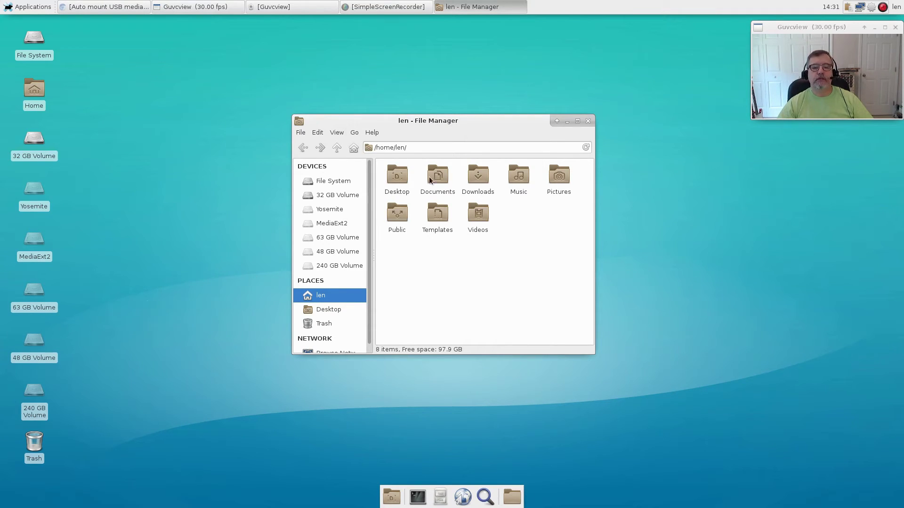
# View the contents of the 32 GB Volume in the file manager, and close the window
pyautogui.moveTo(492, 124); pyautogui.dragTo(517, 92)
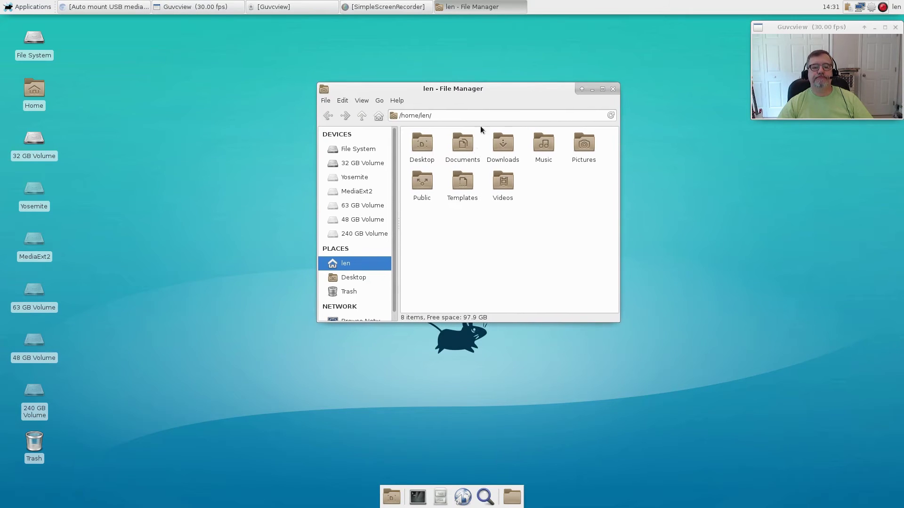
pyautogui.click(360, 162)
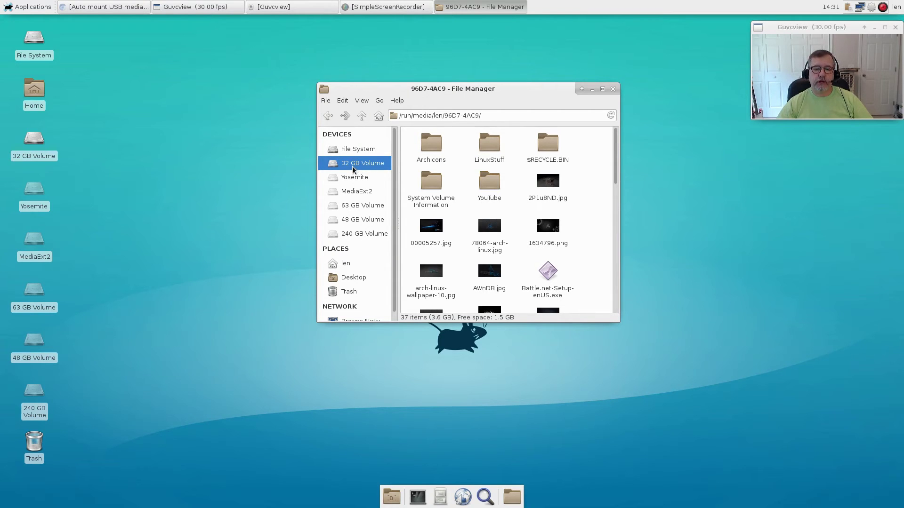
pyautogui.click(612, 89)
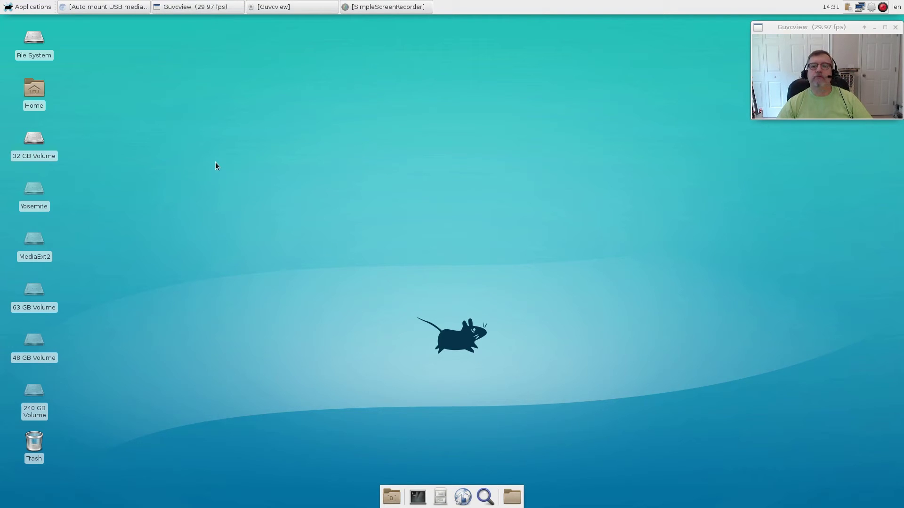
# Open Conky Manager and enable running Conky at system startup in its application settings
pyautogui.moveTo(818, 28); pyautogui.dragTo(810, 148)
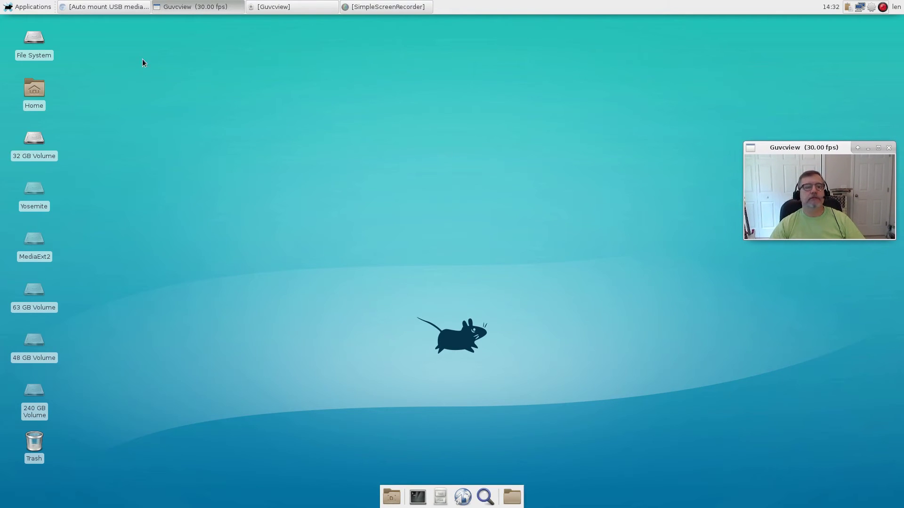
pyautogui.click(26, 7)
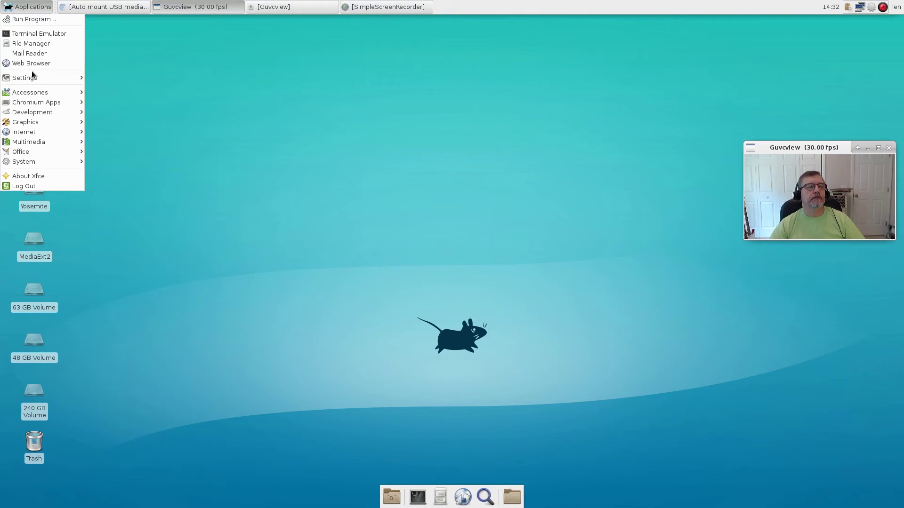
pyautogui.moveTo(34, 95)
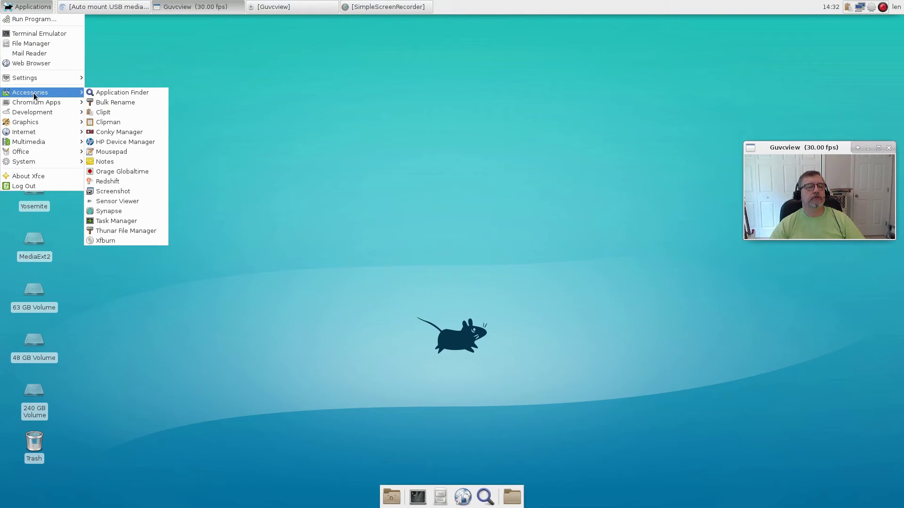
pyautogui.click(127, 132)
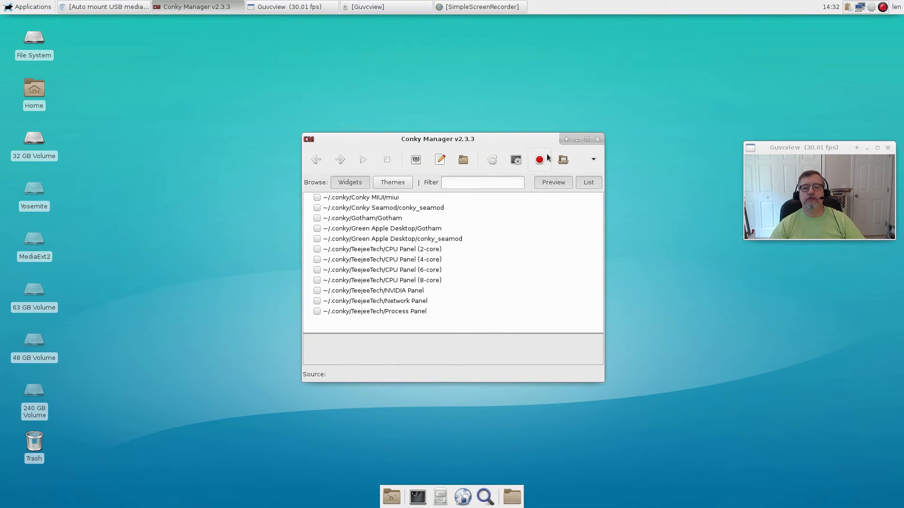
pyautogui.click(594, 160)
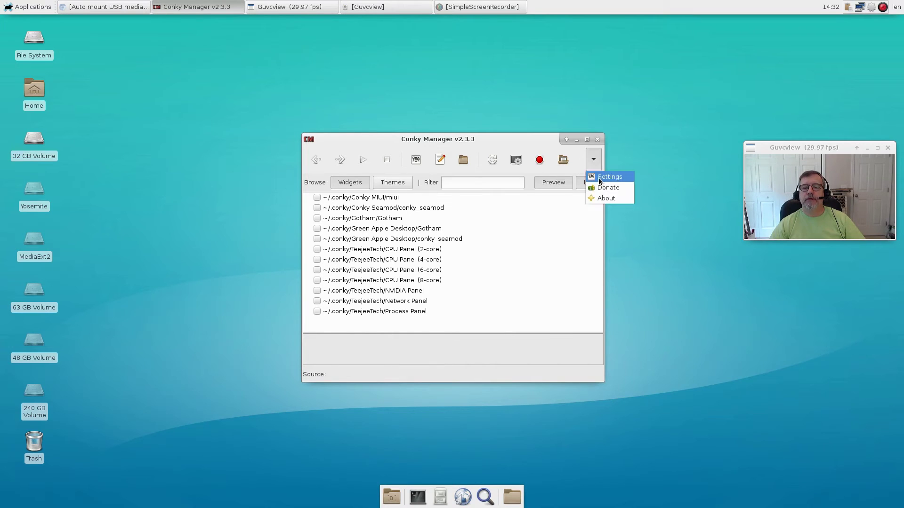
pyautogui.click(602, 176)
pyautogui.click(525, 202)
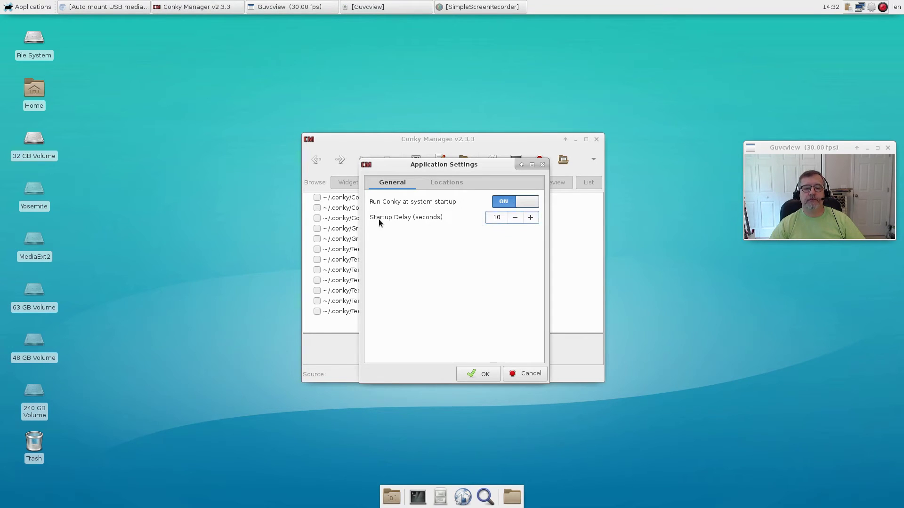
pyautogui.click(476, 377)
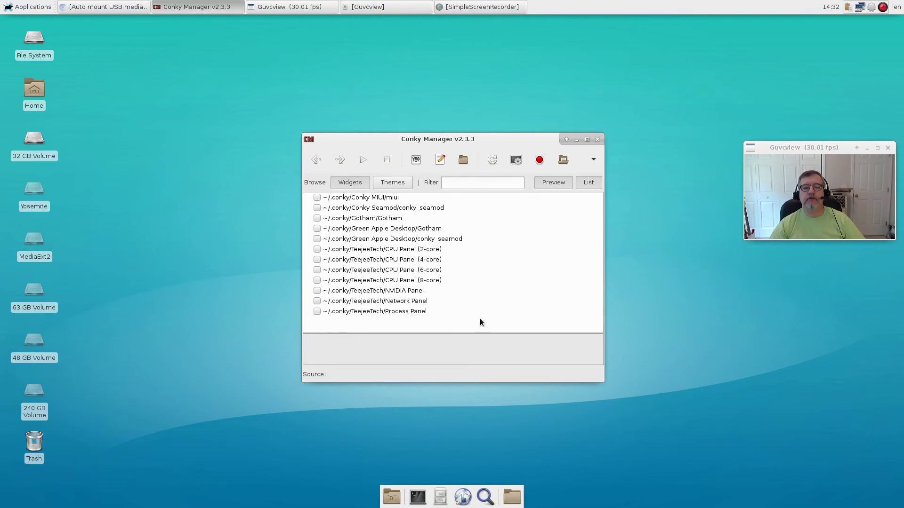
# Import the theme pack default-themes-extra-1.cmtp.7z from the 32 GB Volume's LinuxStuff folder, and close Conky Manager
pyautogui.click(563, 160)
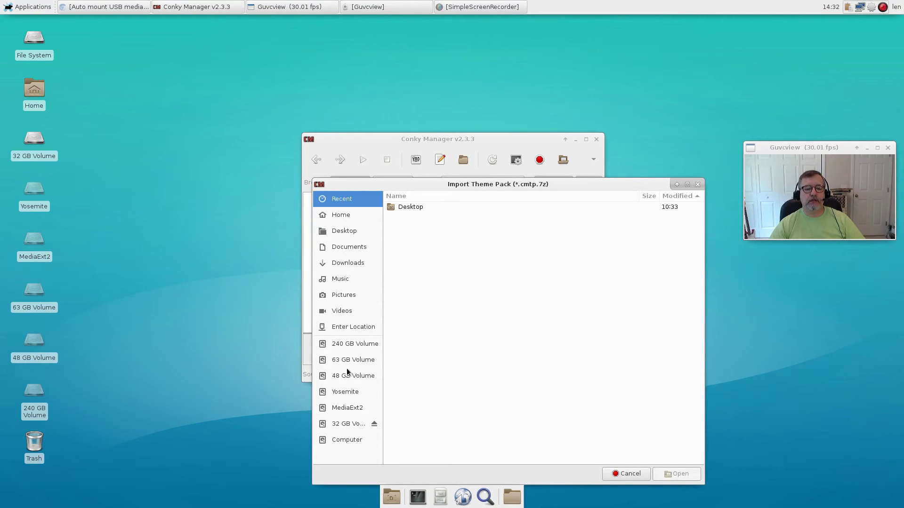
pyautogui.click(348, 423)
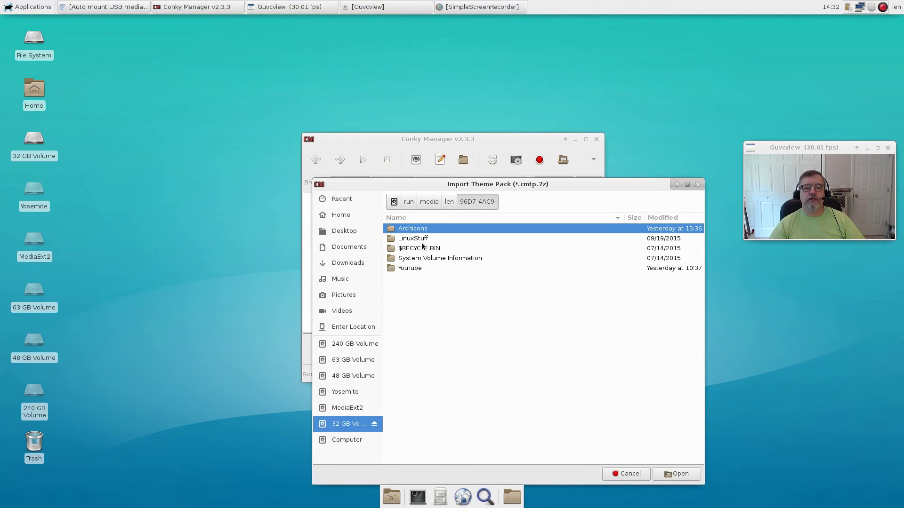
pyautogui.doubleClick(422, 239)
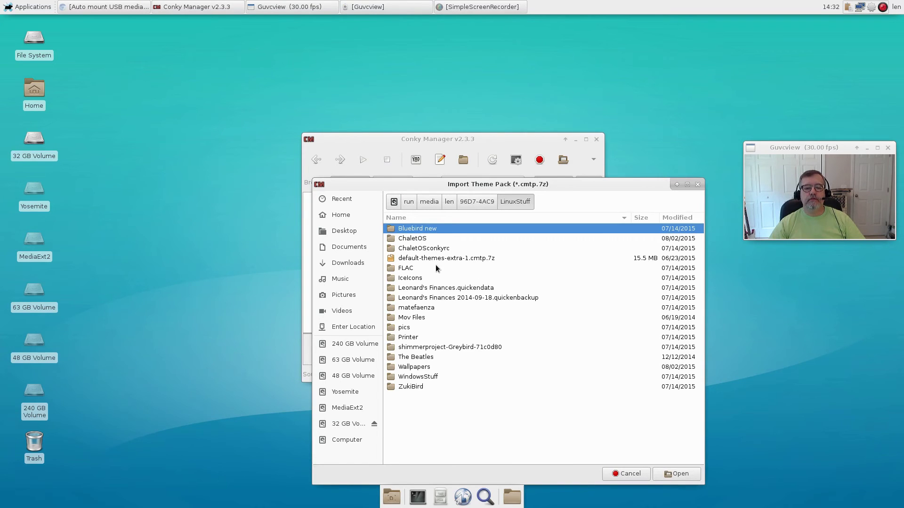
pyautogui.click(439, 258)
pyautogui.click(681, 479)
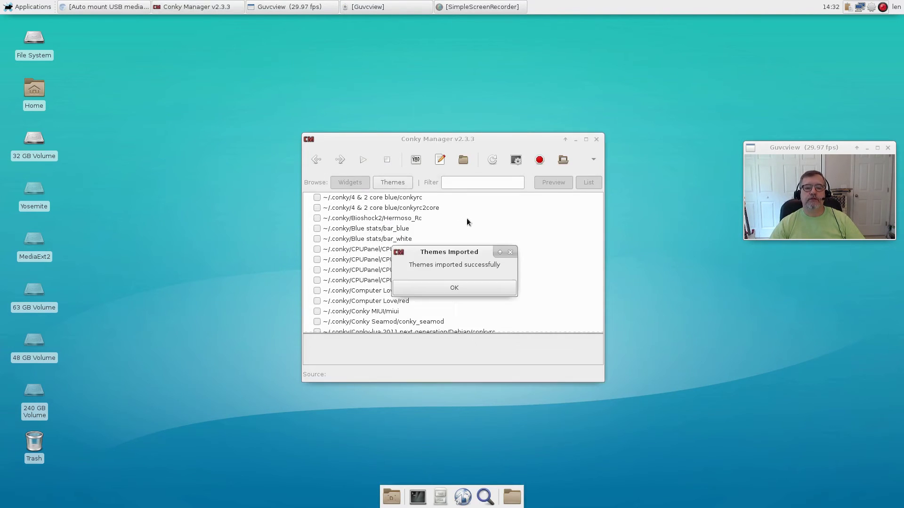
pyautogui.click(451, 287)
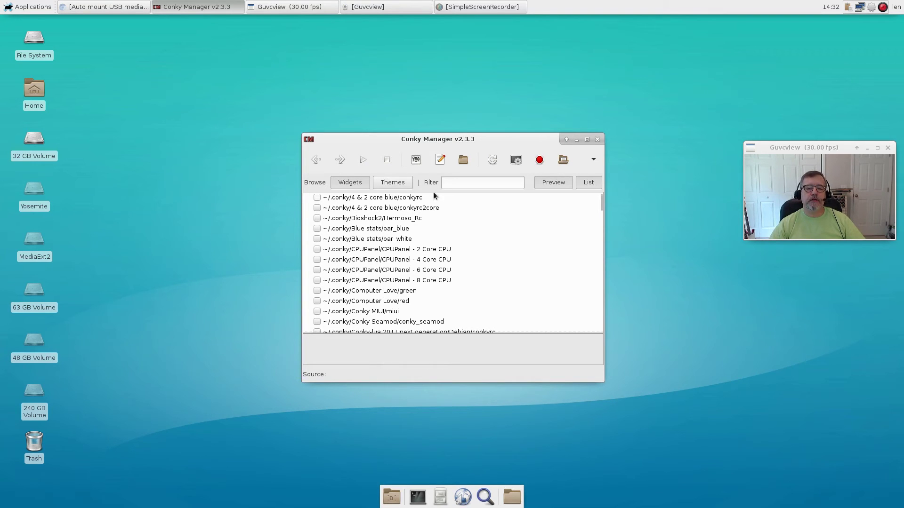
pyautogui.click(597, 139)
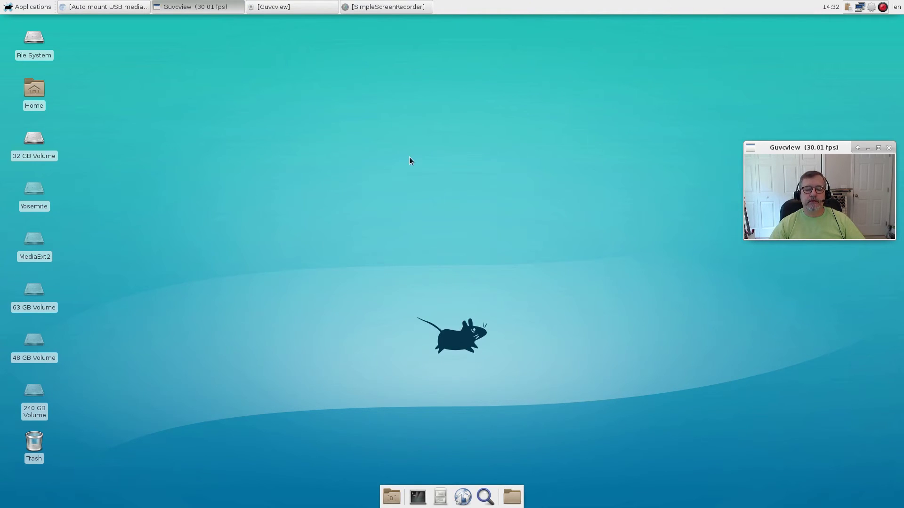
# Open the file manager at the file system root and turn on the display of hidden files
pyautogui.click(391, 295)
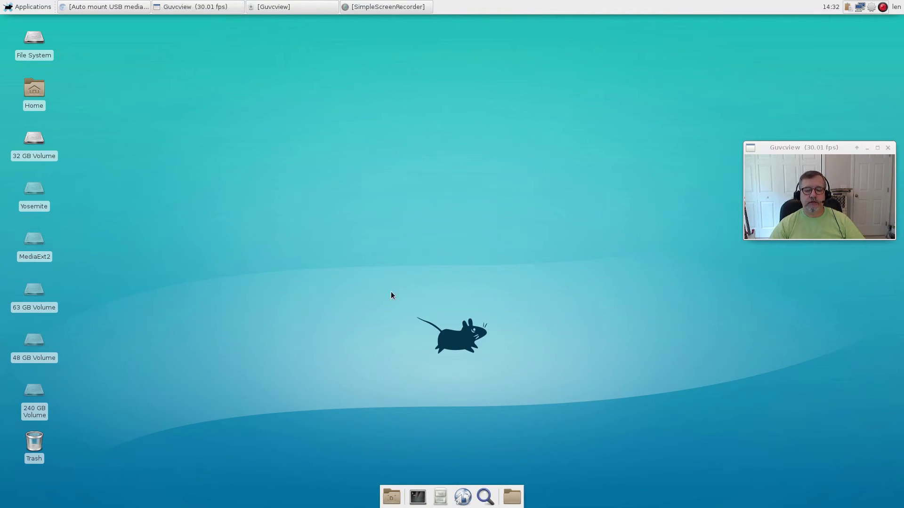
pyautogui.doubleClick(34, 89)
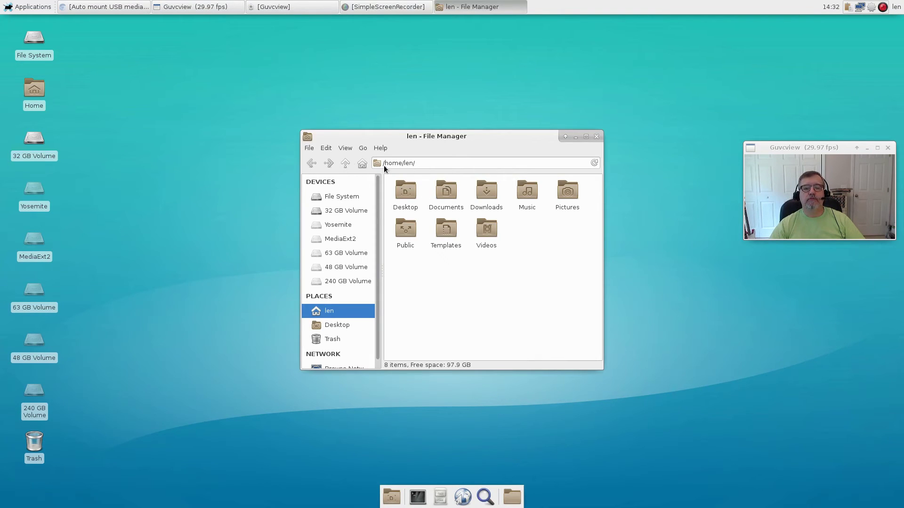
pyautogui.click(351, 198)
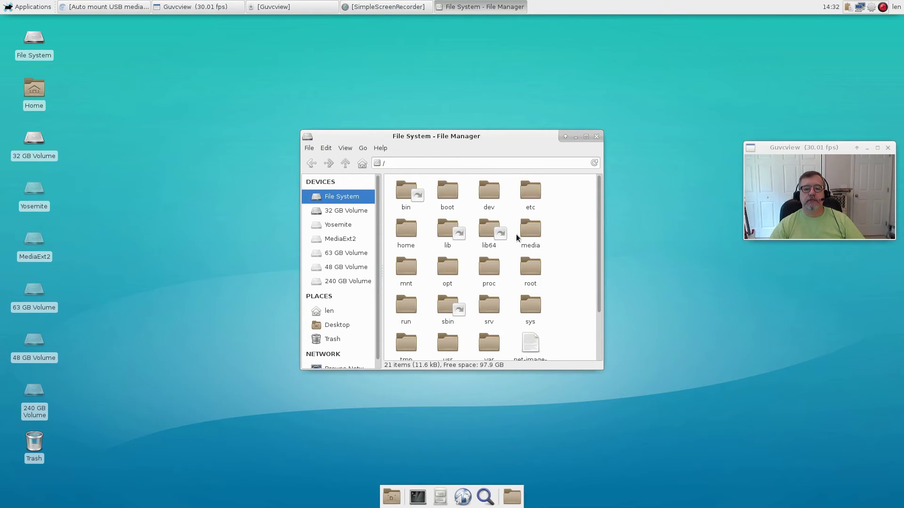
pyautogui.scroll(-1, 559, 262)
pyautogui.scroll(1, 560, 261)
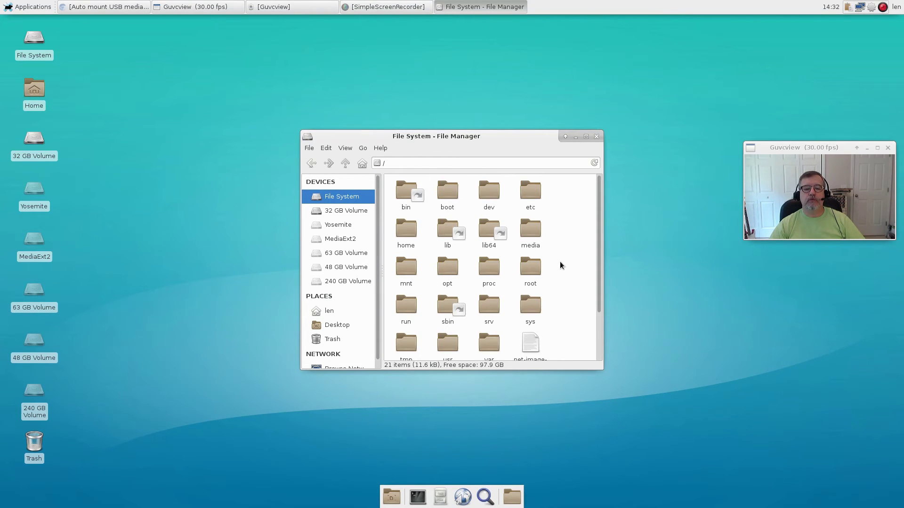
pyautogui.click(344, 148)
pyautogui.click(358, 217)
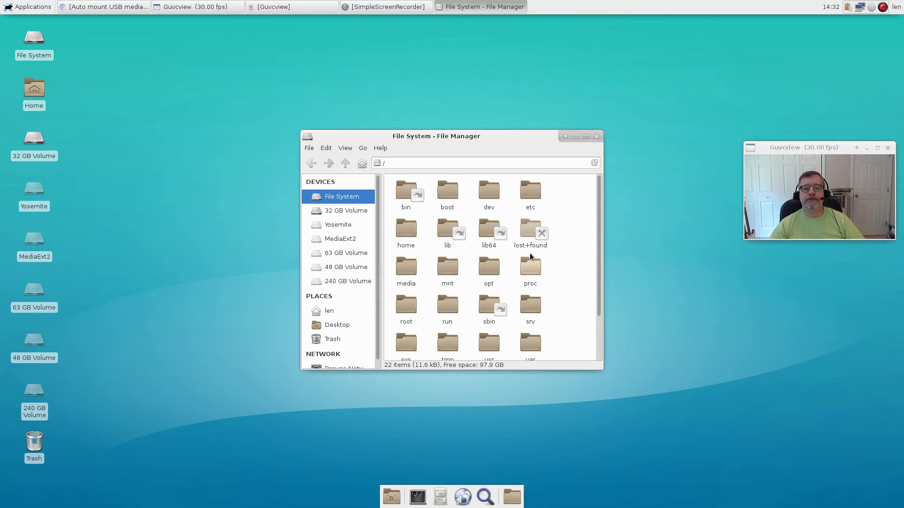
# Go to the home folder, move the window aside, and open the hidden .conky folder
pyautogui.click(335, 311)
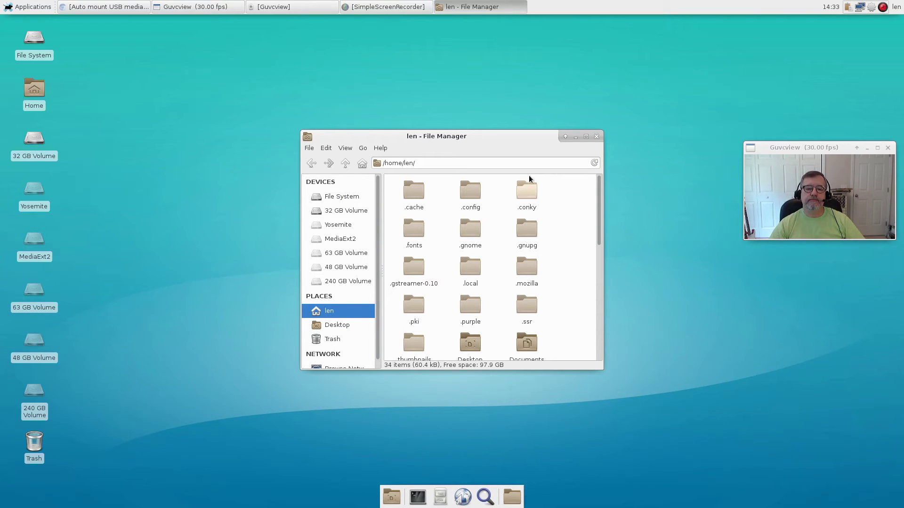
pyautogui.moveTo(521, 138); pyautogui.dragTo(646, 83)
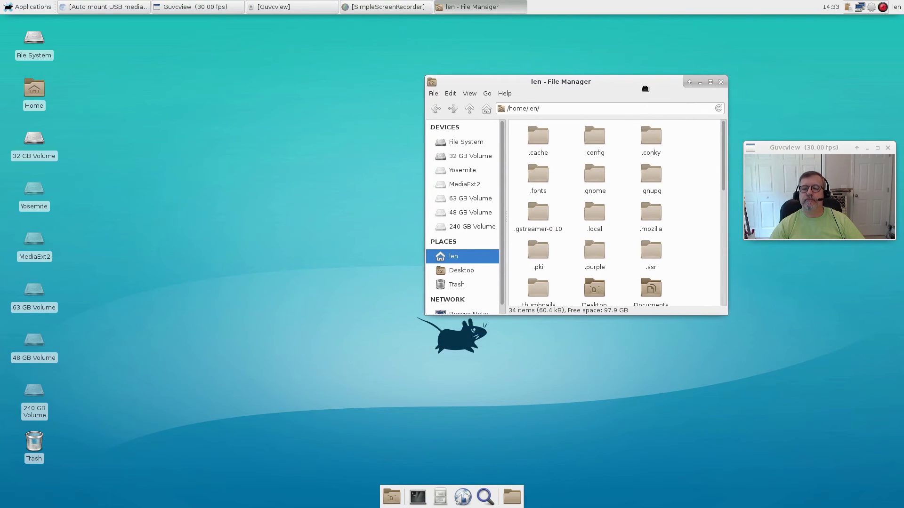
pyautogui.doubleClick(651, 137)
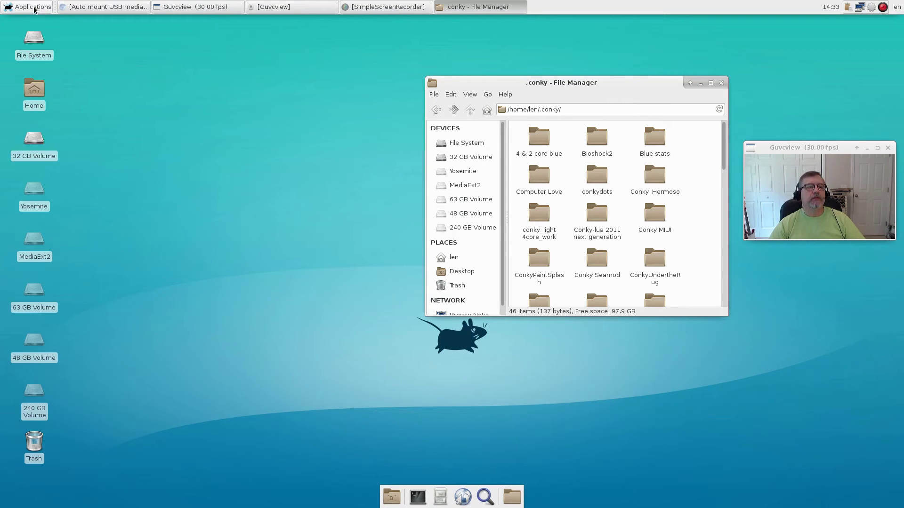
# Copy the ChaletOSconkyrc folder from LinuxStuff on the 32 GB Volume into the home folder's .conky folder, and close the file manager windows
pyautogui.click(36, 143)
pyautogui.doubleClick(36, 143)
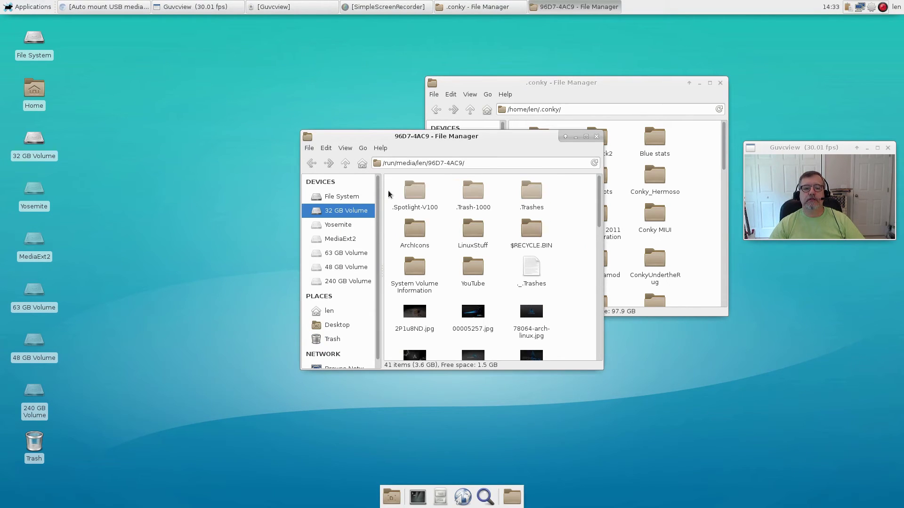
pyautogui.doubleClick(467, 233)
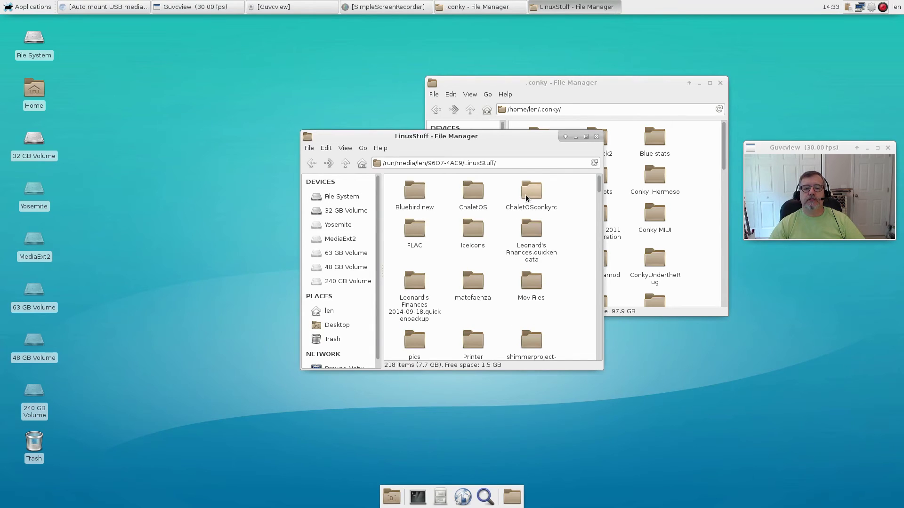
pyautogui.rightClick(531, 193)
pyautogui.click(549, 256)
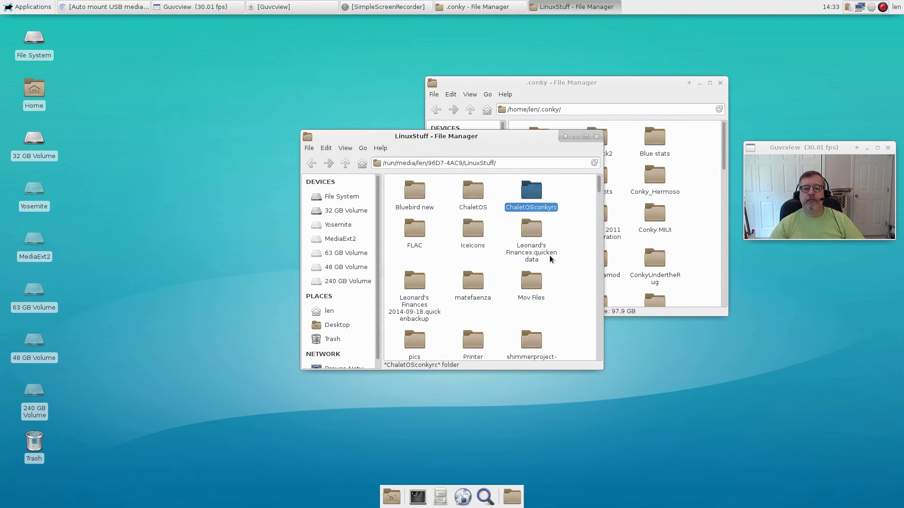
pyautogui.click(596, 137)
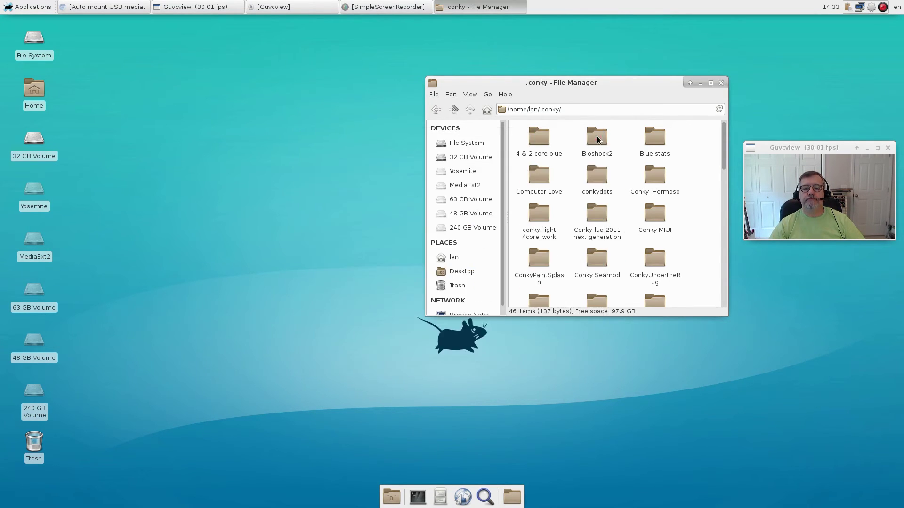
pyautogui.rightClick(626, 168)
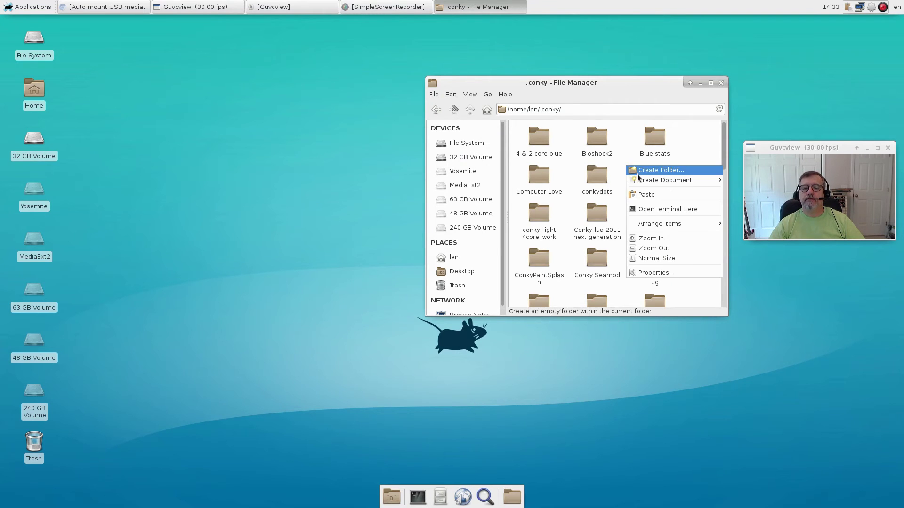
pyautogui.click(643, 194)
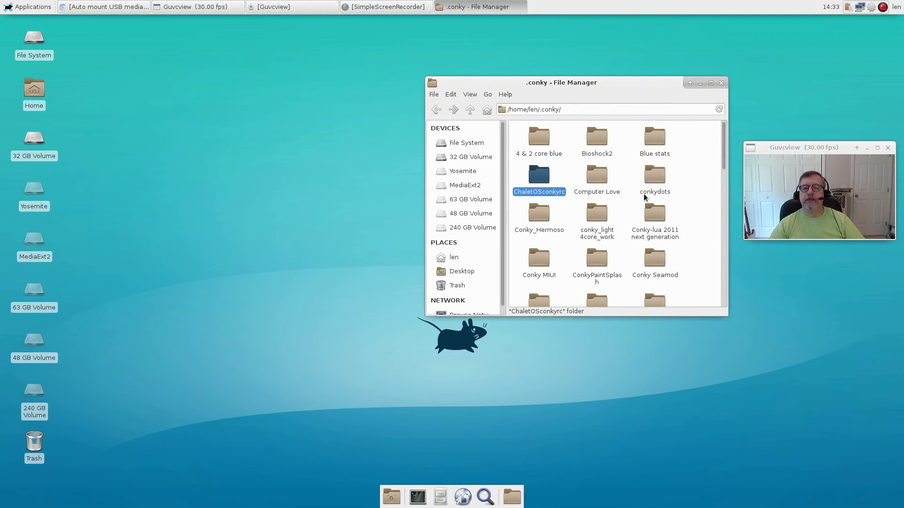
pyautogui.click(721, 82)
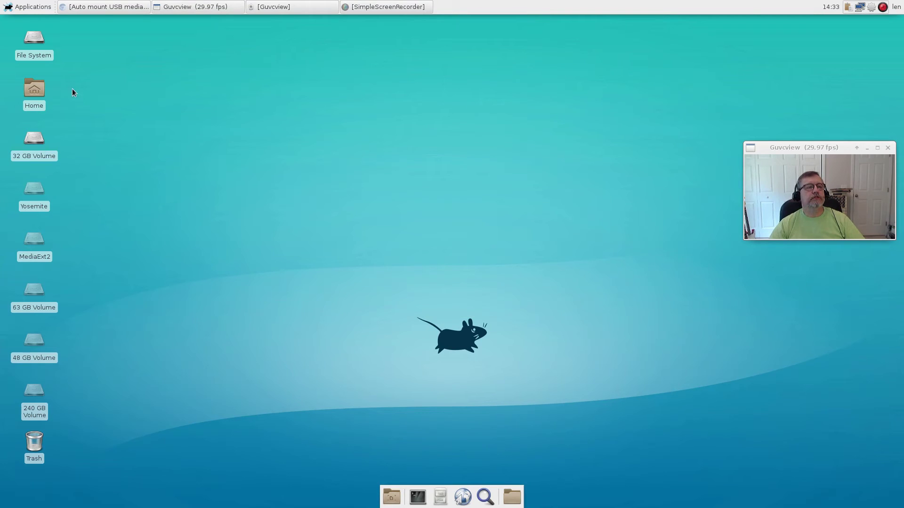
# Reopen Conky Manager and enable the ChaletOSconkyrc/conkyrc widget on the desktop
pyautogui.click(34, 9)
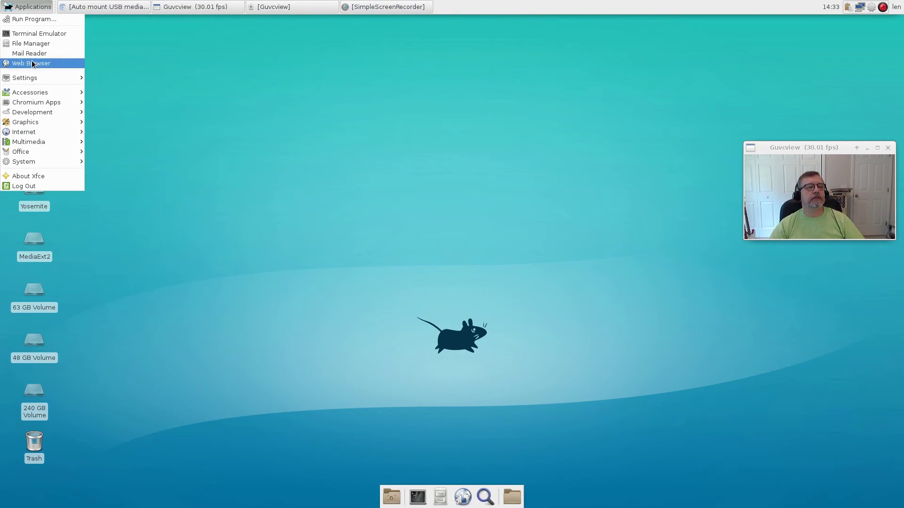
pyautogui.moveTo(31, 91)
pyautogui.click(109, 134)
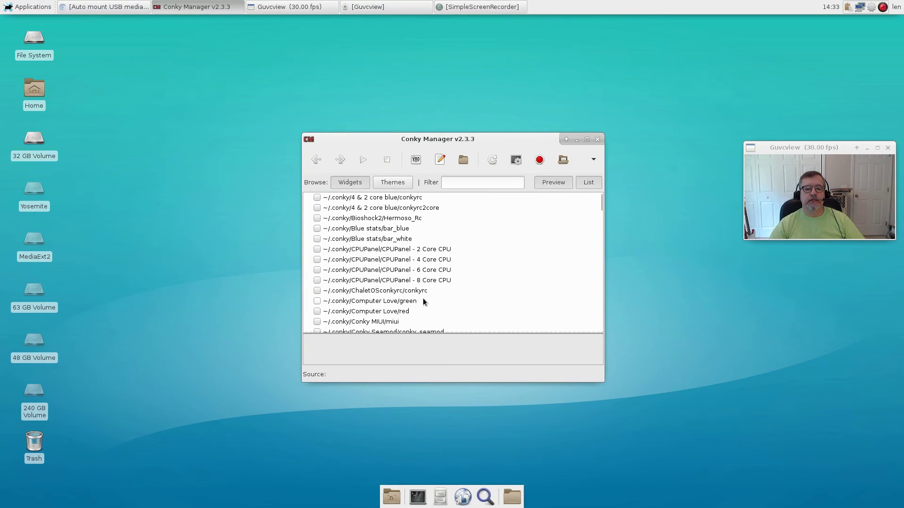
pyautogui.click(375, 291)
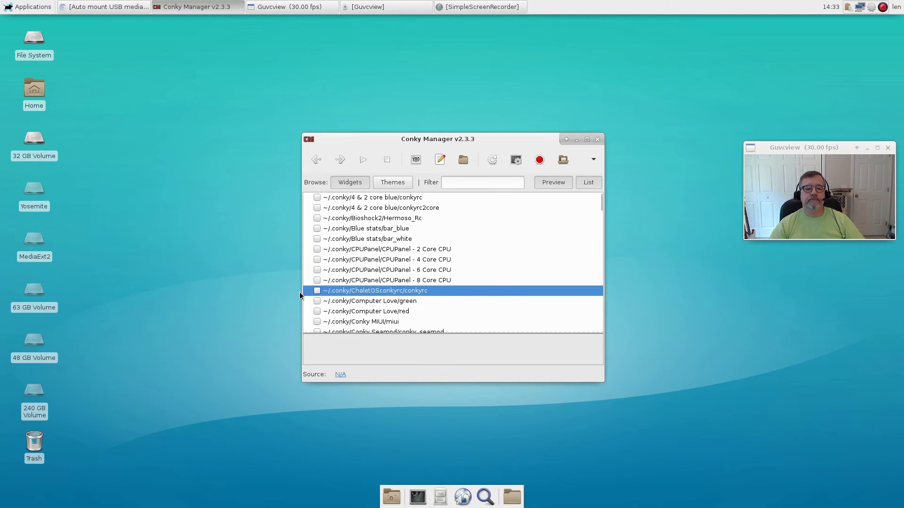
pyautogui.click(316, 291)
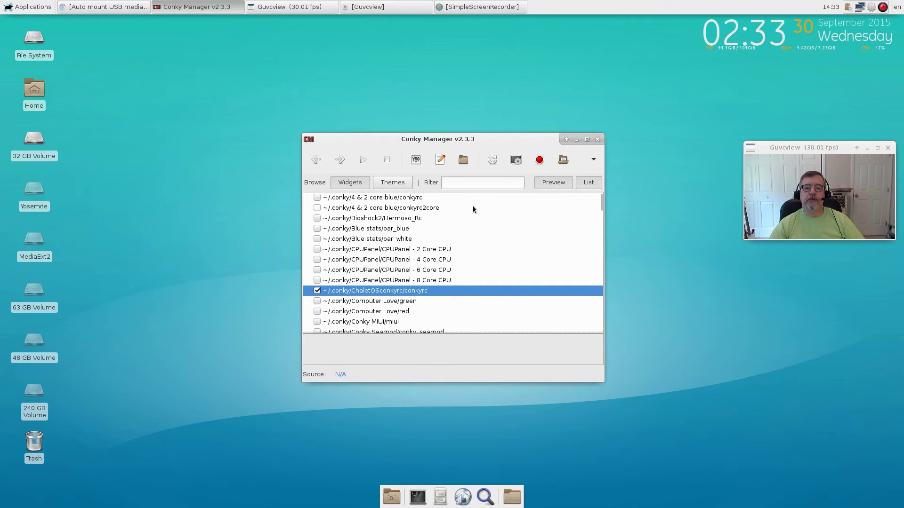
# Set the ChaletOSconkyrc/conkyrc widget's transparency type to Transparent, apply the change, and close Conky Manager
pyautogui.click(410, 159)
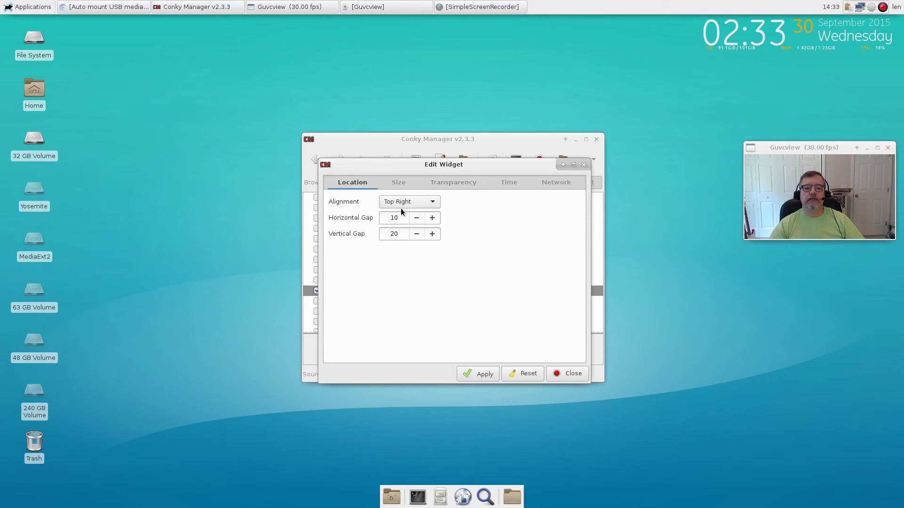
pyautogui.click(451, 181)
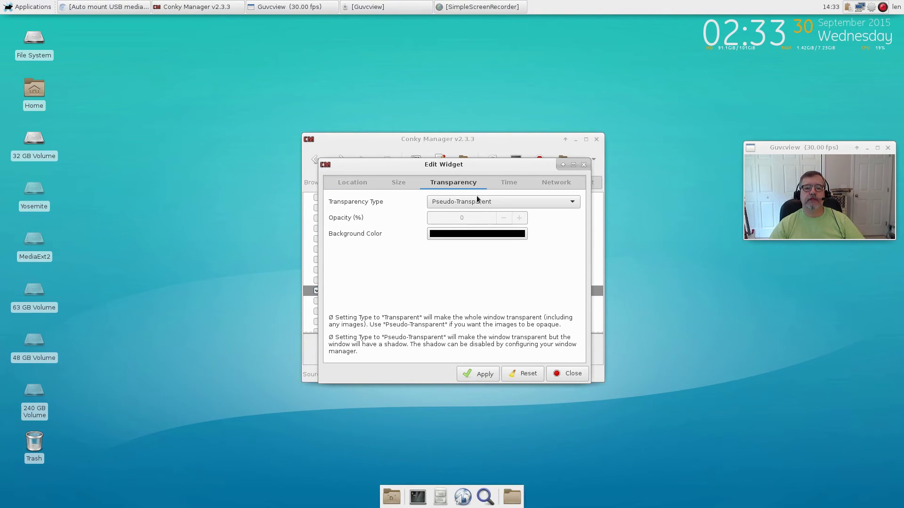
pyautogui.click(571, 202)
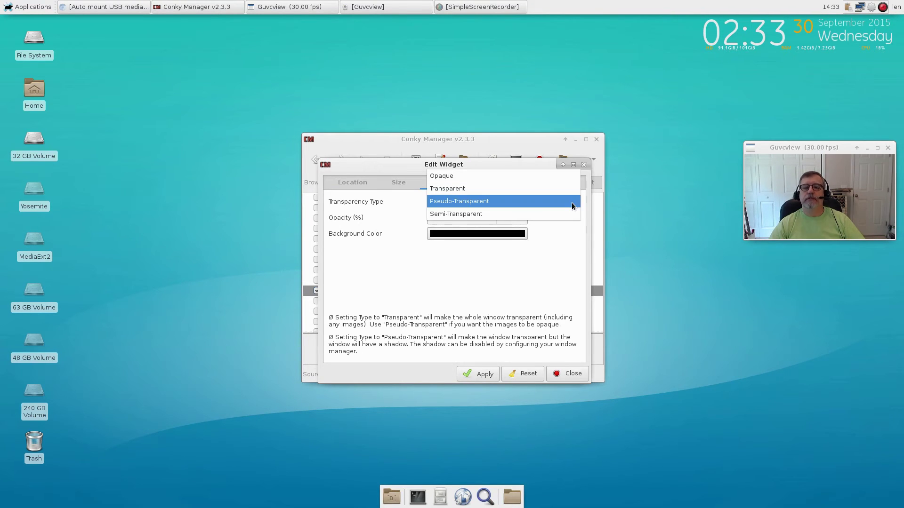
pyautogui.click(502, 191)
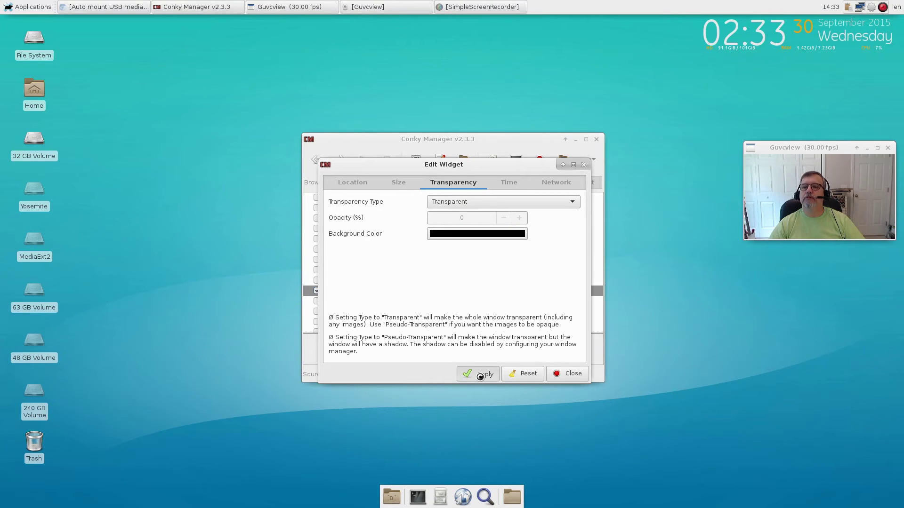
pyautogui.click(559, 377)
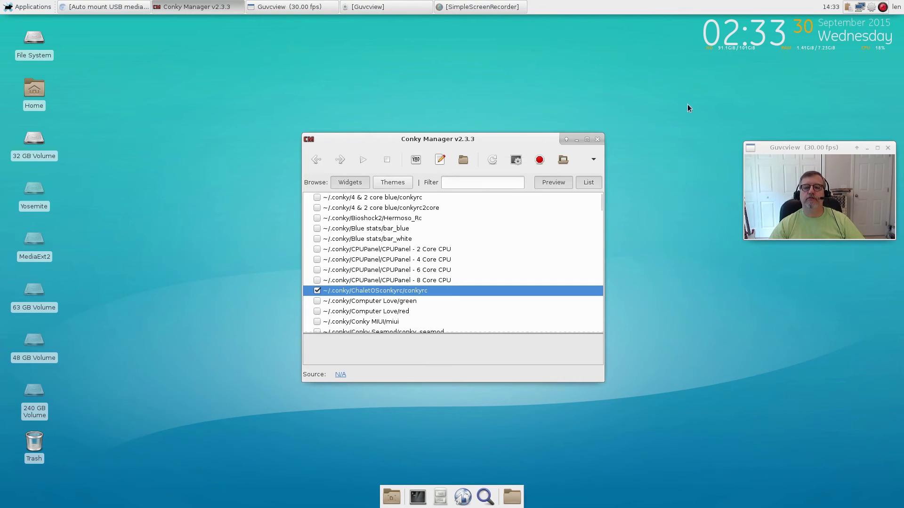
pyautogui.click(597, 140)
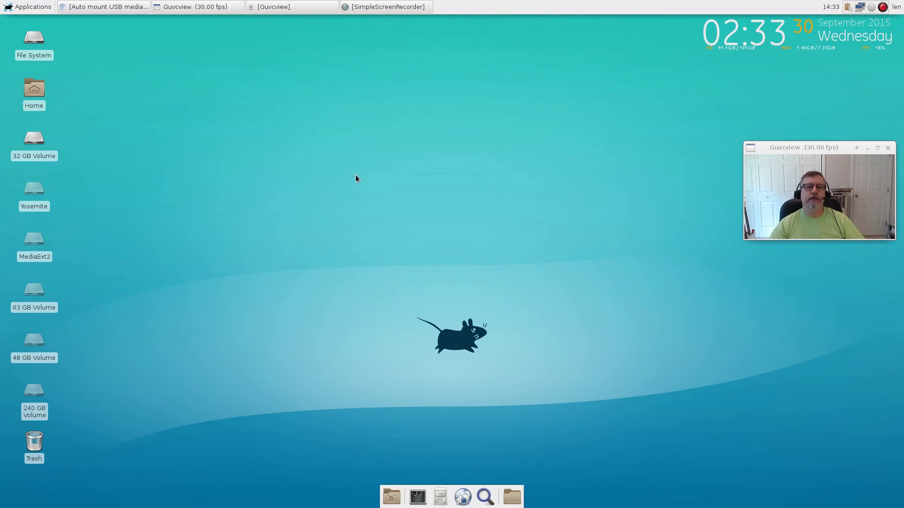
# Launch Redshift from the applications and turn on its autostart option
pyautogui.click(21, 6)
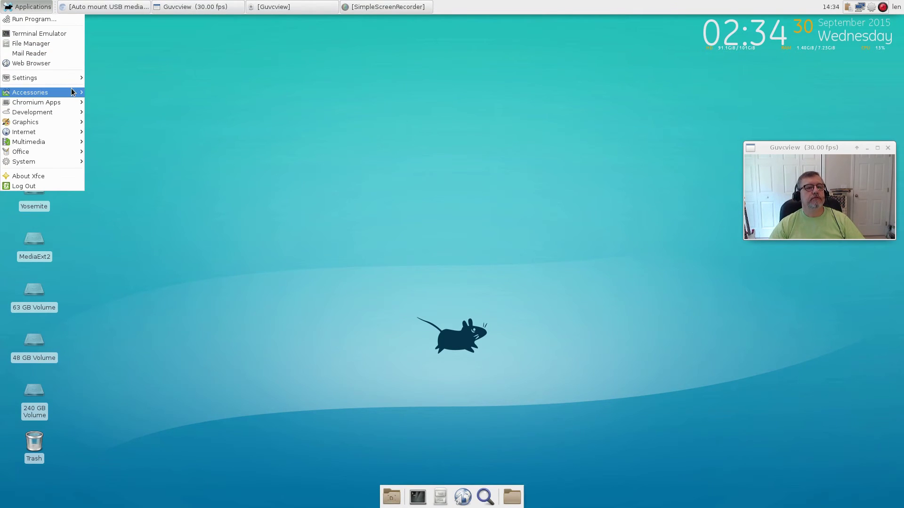
pyautogui.moveTo(73, 91)
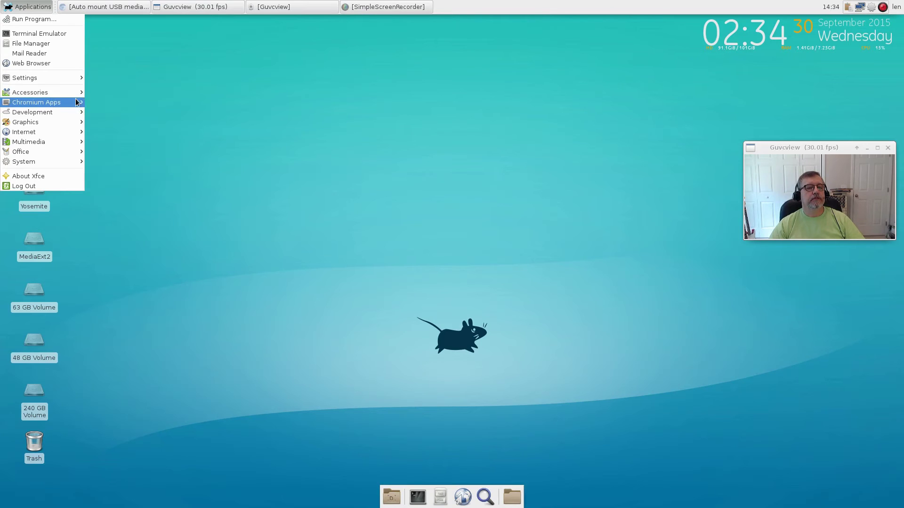
pyautogui.click(109, 181)
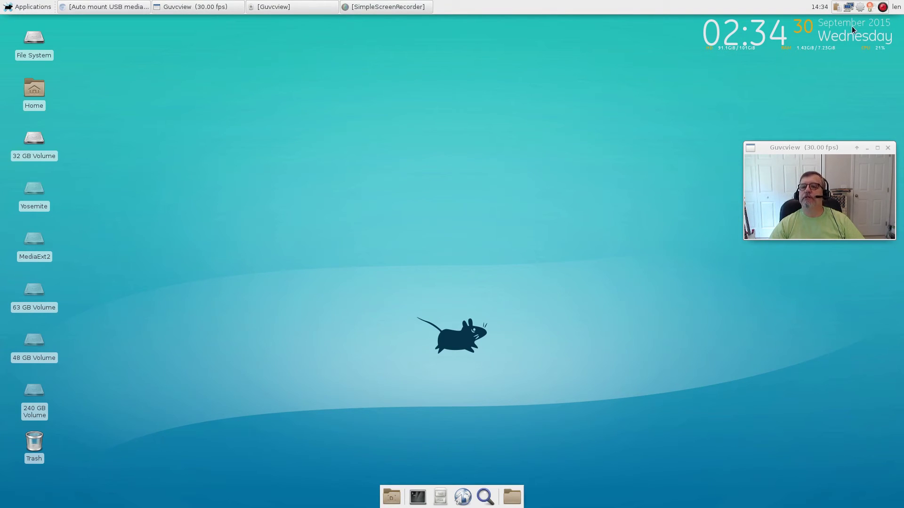
pyautogui.rightClick(869, 9)
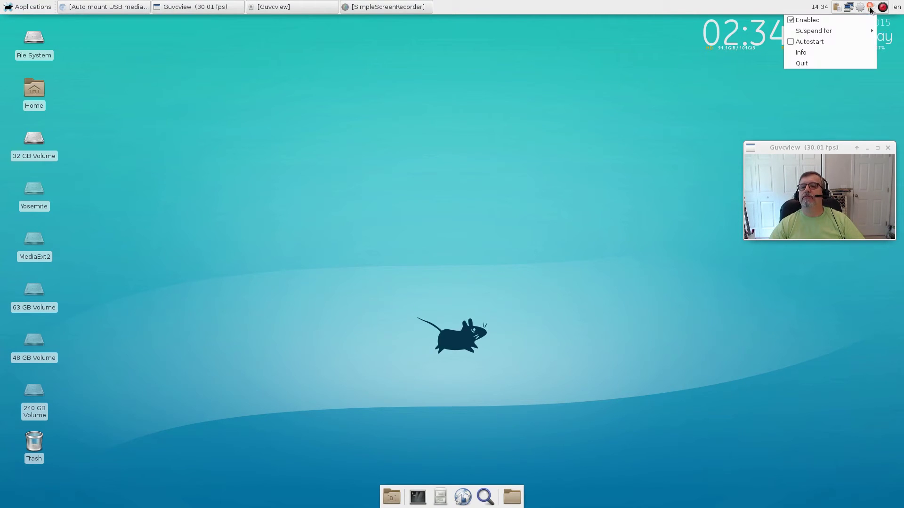
pyautogui.click(826, 41)
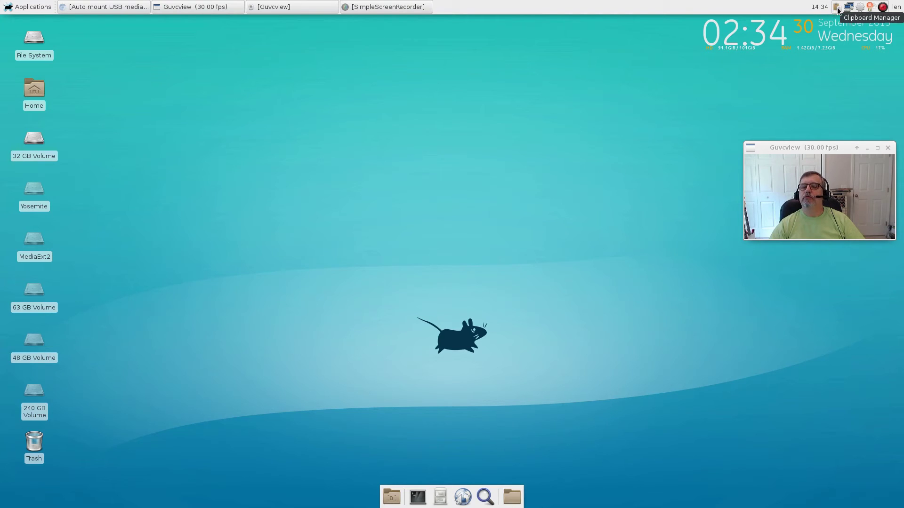
# Launch the Nomacs image viewer, accept English as its language, move its window aside, and close it
pyautogui.click(29, 10)
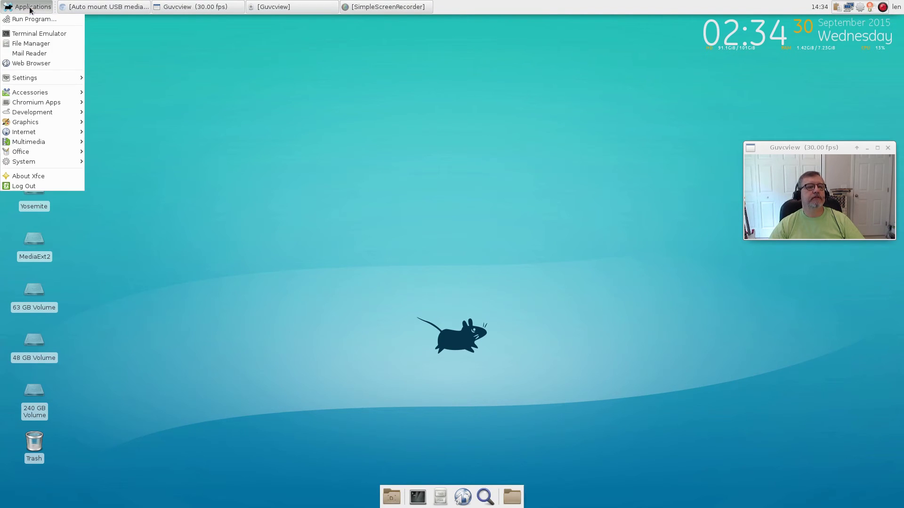
pyautogui.moveTo(33, 79)
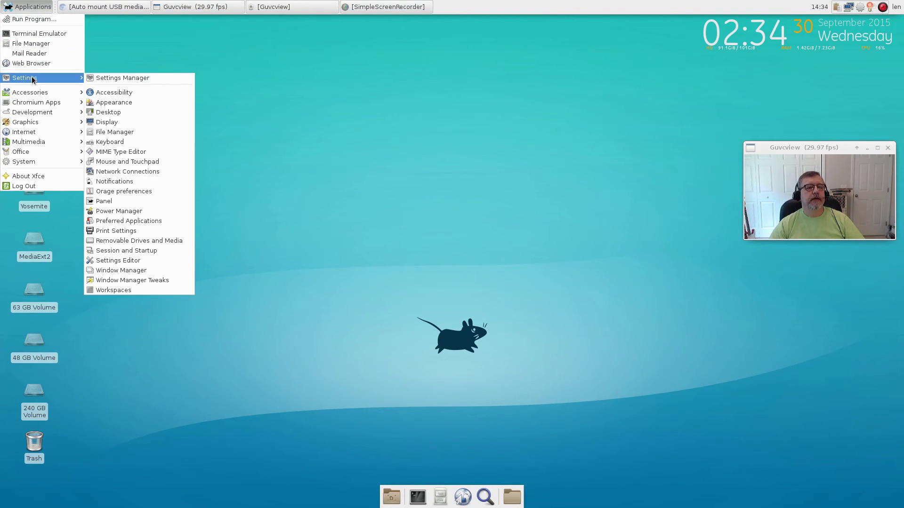
pyautogui.moveTo(32, 139)
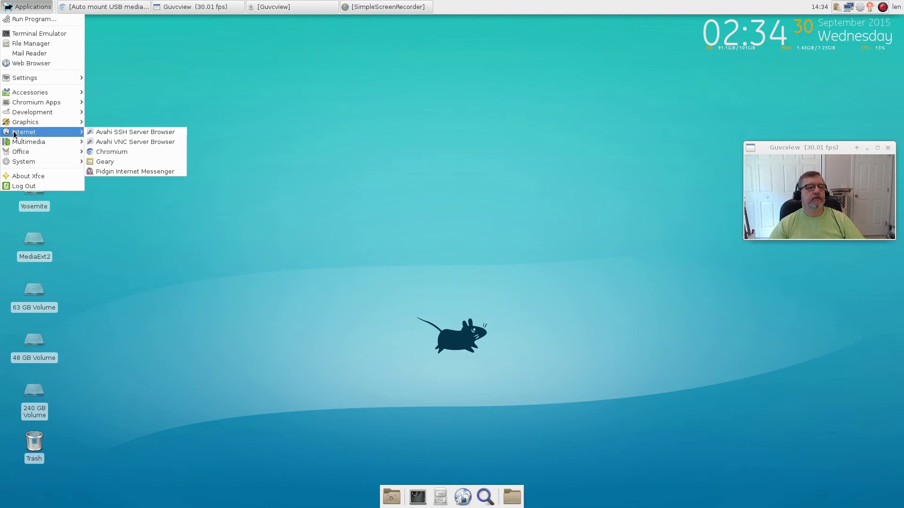
pyautogui.moveTo(21, 122)
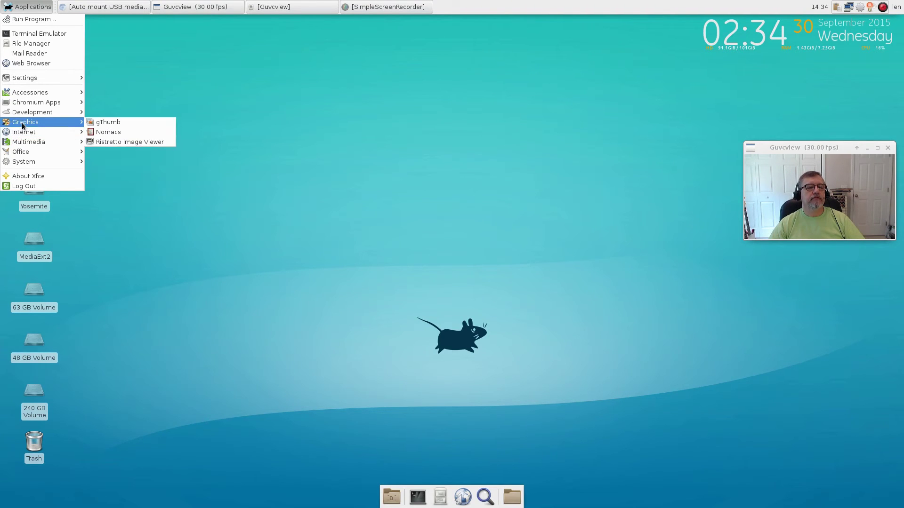
pyautogui.click(104, 134)
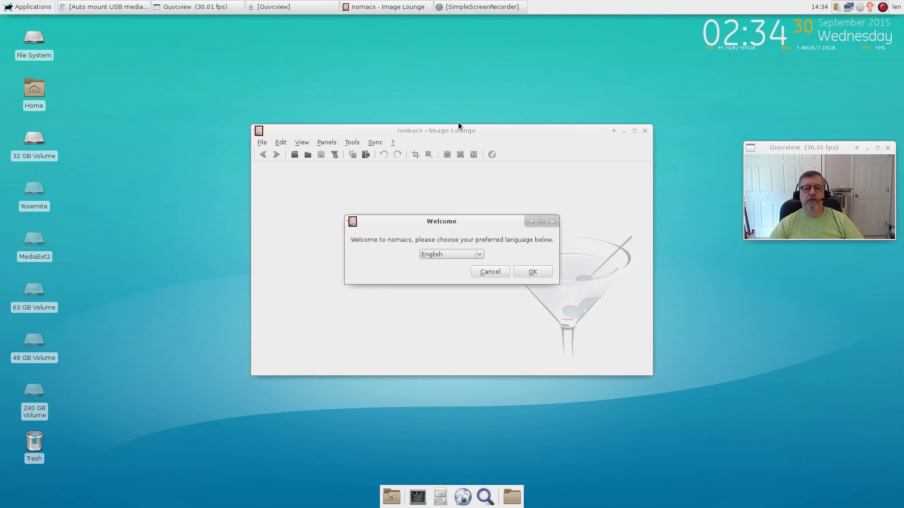
pyautogui.click(530, 269)
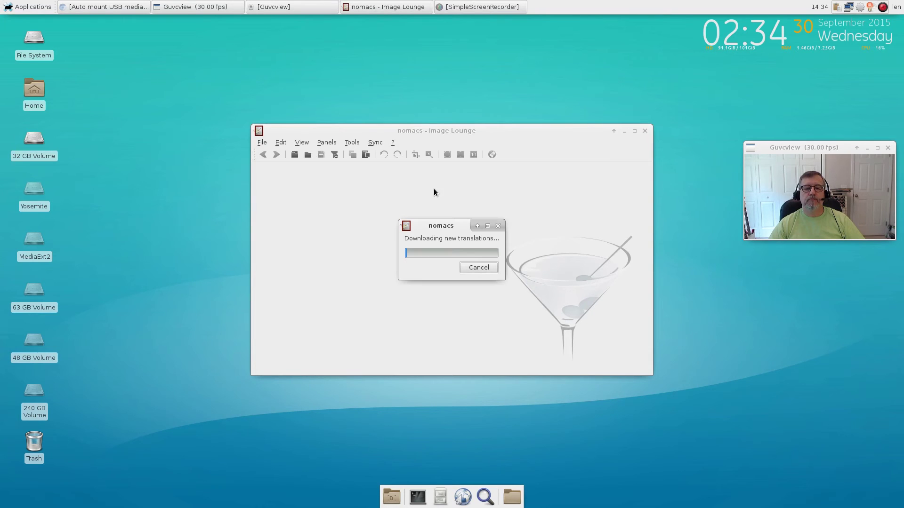
pyautogui.moveTo(453, 130); pyautogui.dragTo(423, 61)
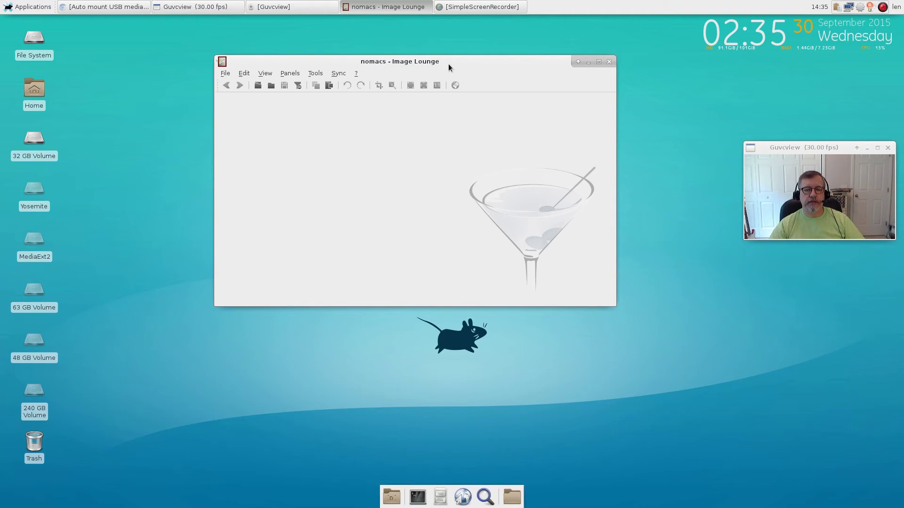
pyautogui.click(609, 62)
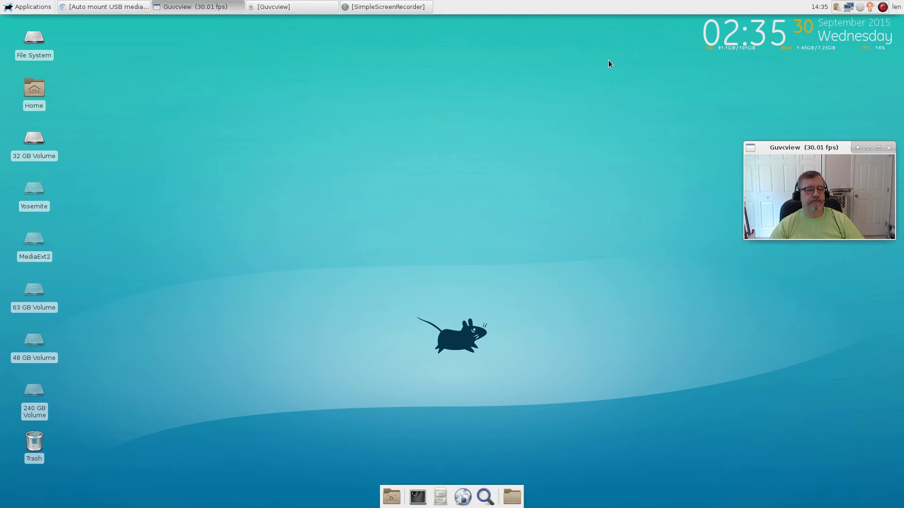
# Move the Guvcview webcam window up beneath the desktop clock widget
pyautogui.click(316, 145)
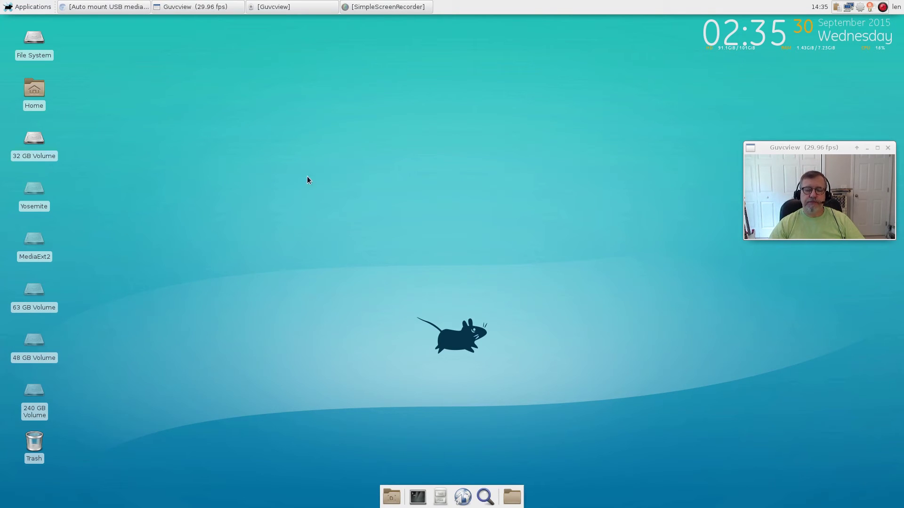
pyautogui.moveTo(820, 145); pyautogui.dragTo(815, 64)
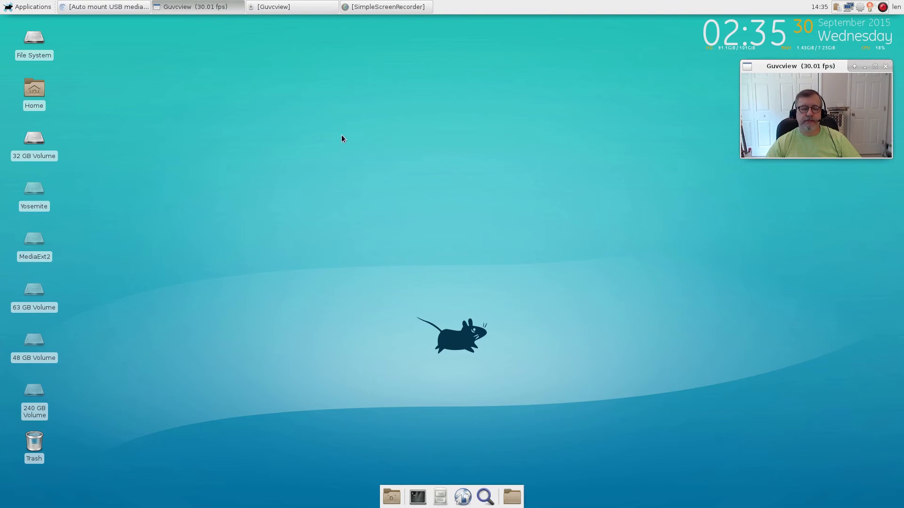
pyautogui.rightClick(286, 142)
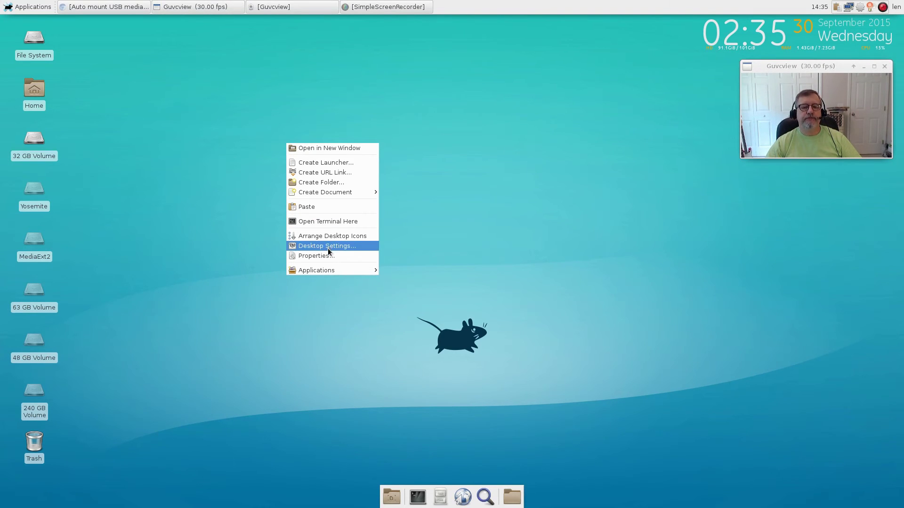
pyautogui.click(230, 205)
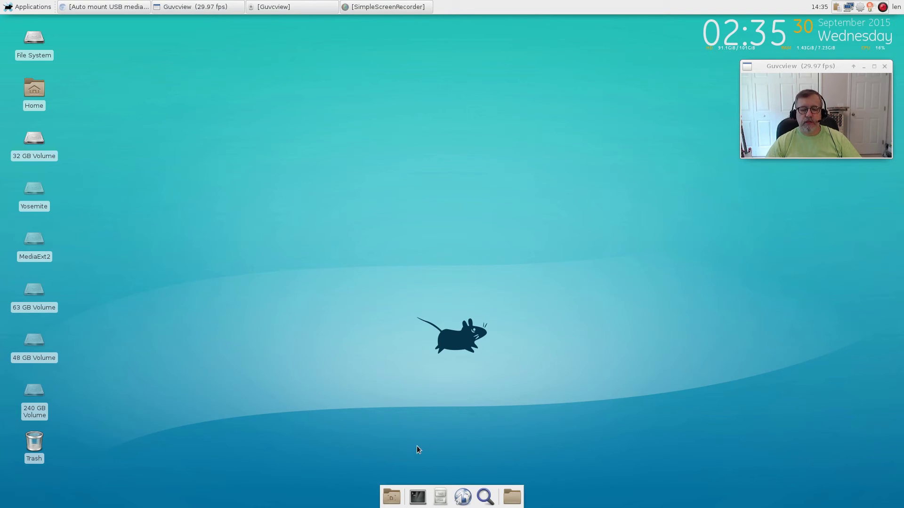
# Open a terminal, become root with su and the root password, and launch the file manager with thunar
pyautogui.click(417, 498)
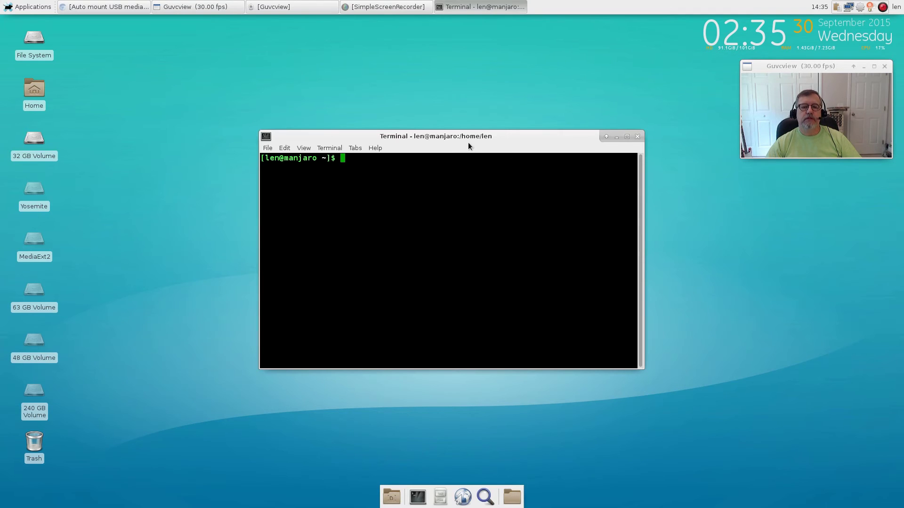
pyautogui.moveTo(464, 142); pyautogui.dragTo(429, 126)
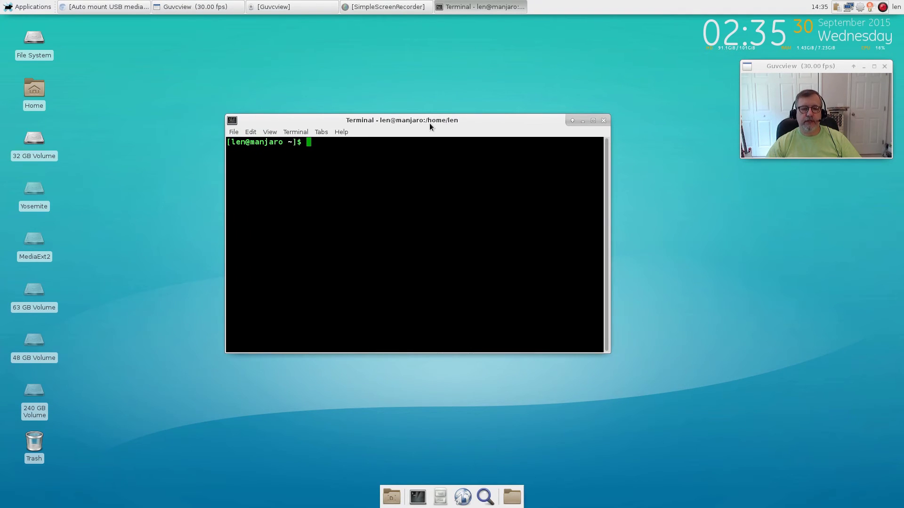
pyautogui.write('su')
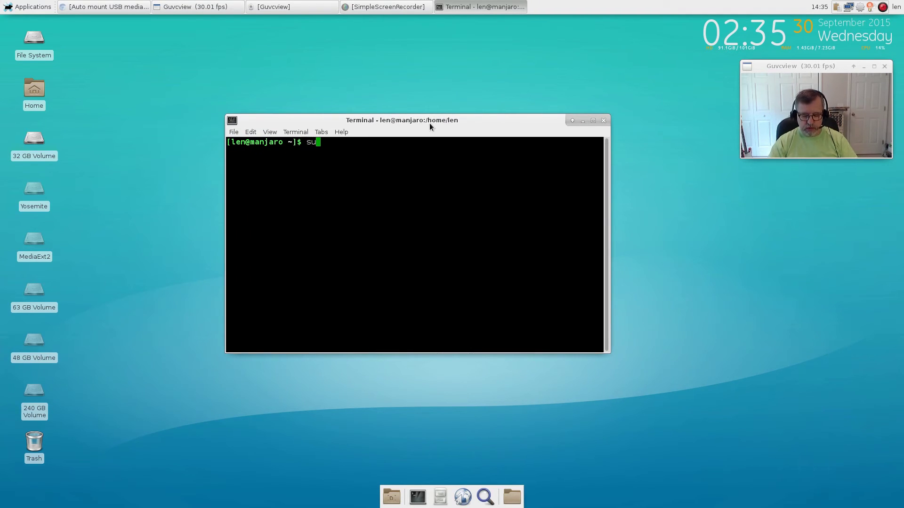
pyautogui.press('Return')
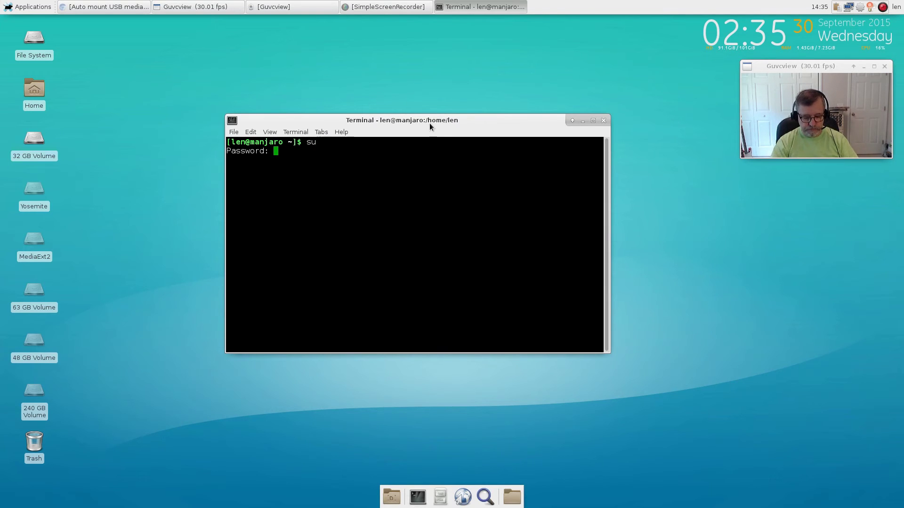
pyautogui.press('Return')
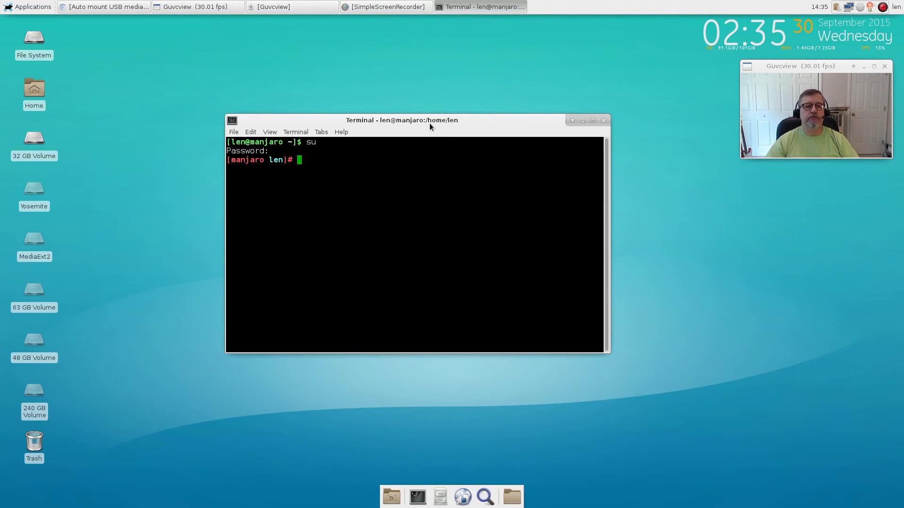
pyautogui.write('thunar')
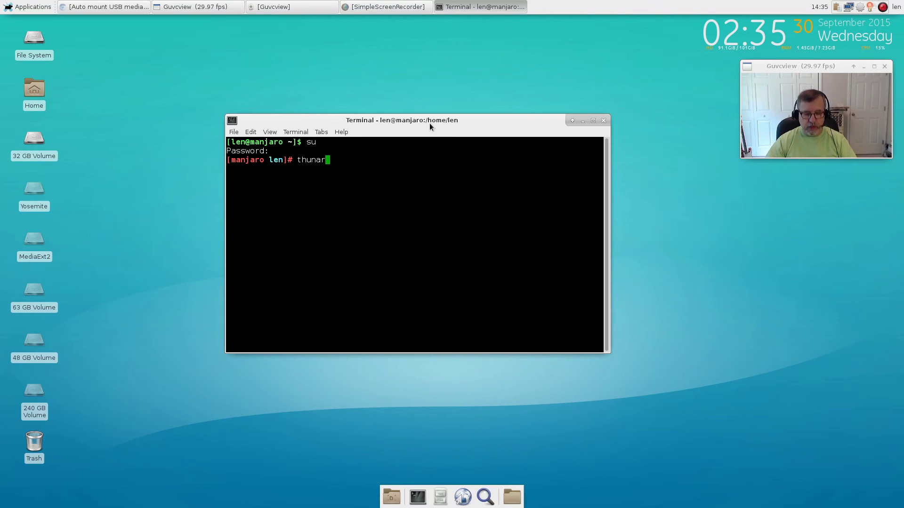
pyautogui.press('Return')
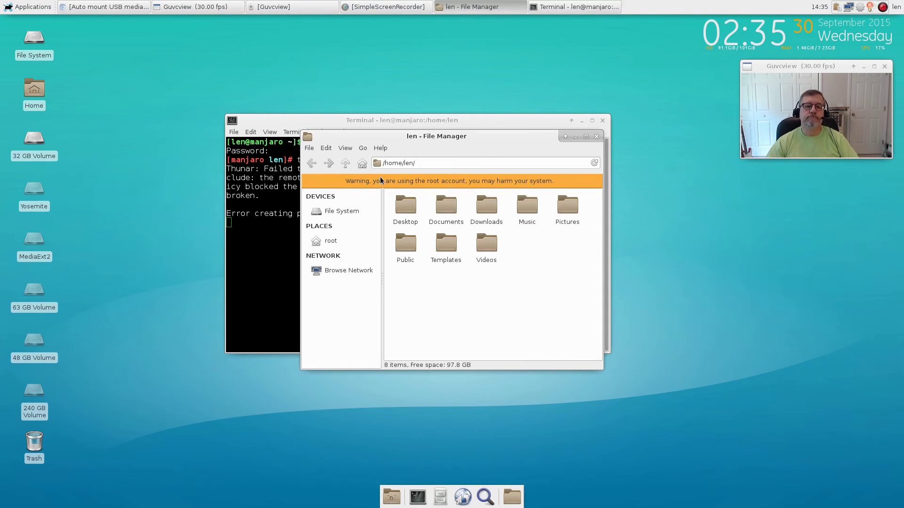
# Browse from the root of the file system to the /usr/share/themes folder in the root file manager
pyautogui.click(335, 211)
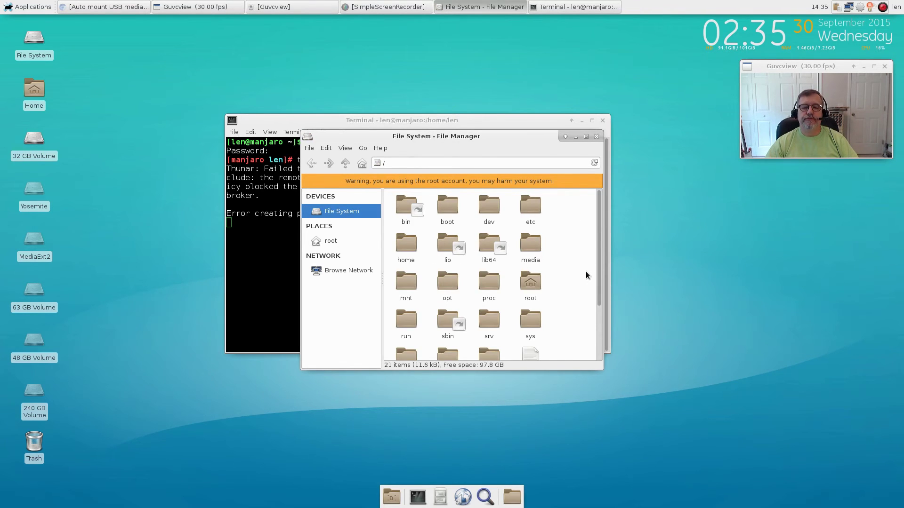
pyautogui.scroll(-3, 553, 280)
pyautogui.doubleClick(445, 279)
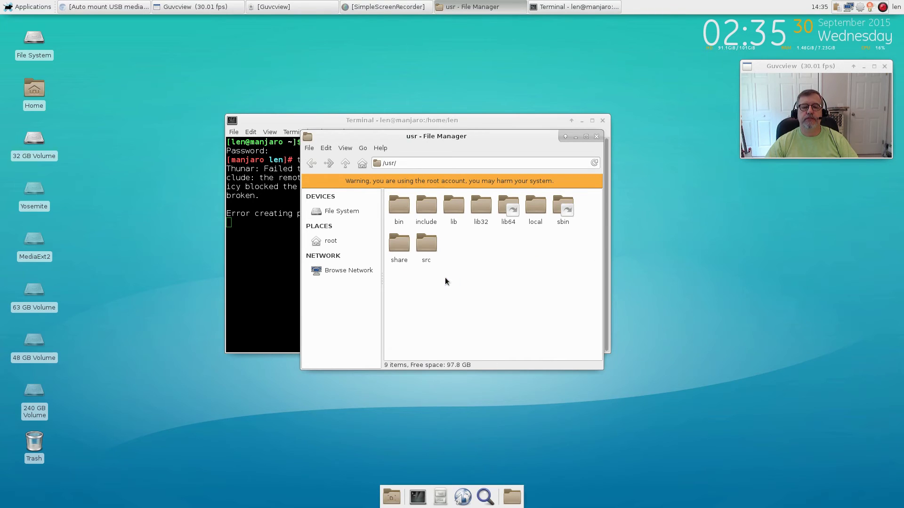
pyautogui.doubleClick(399, 246)
pyautogui.scroll(-3, 573, 278)
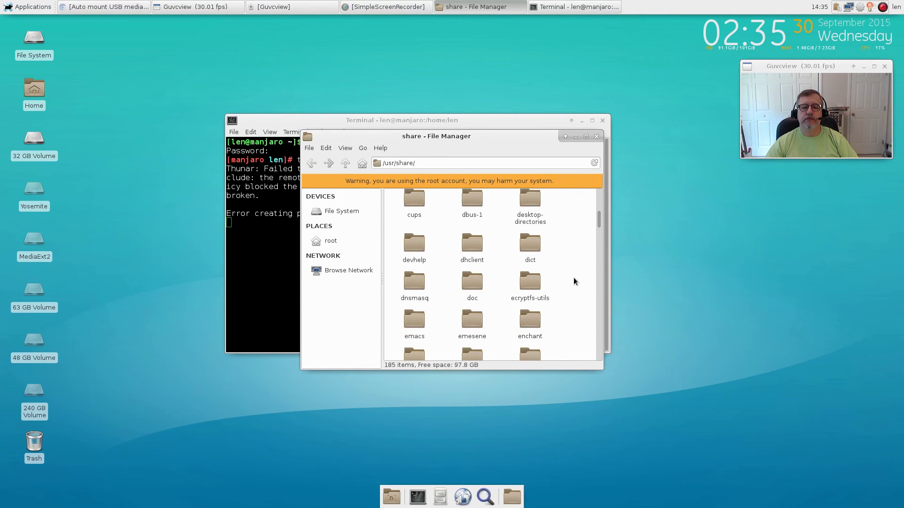
pyautogui.scroll(-10, 574, 280)
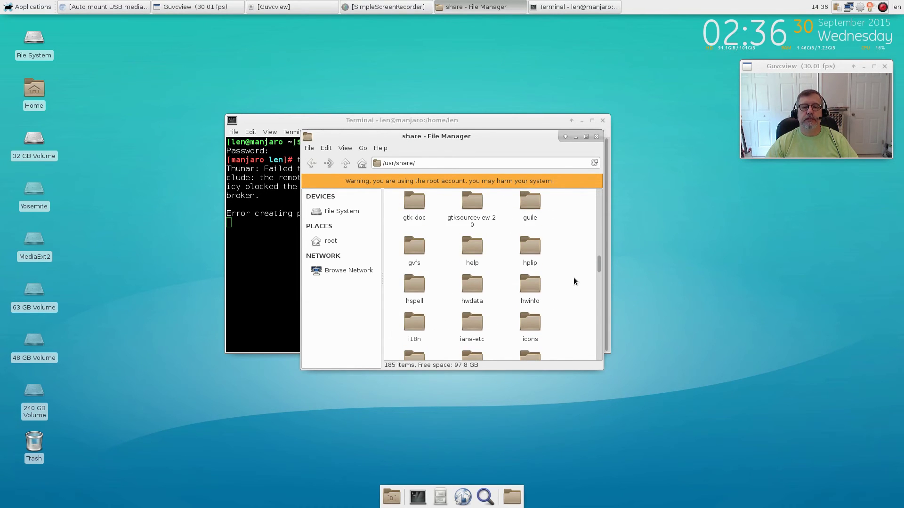
pyautogui.scroll(-15, 573, 278)
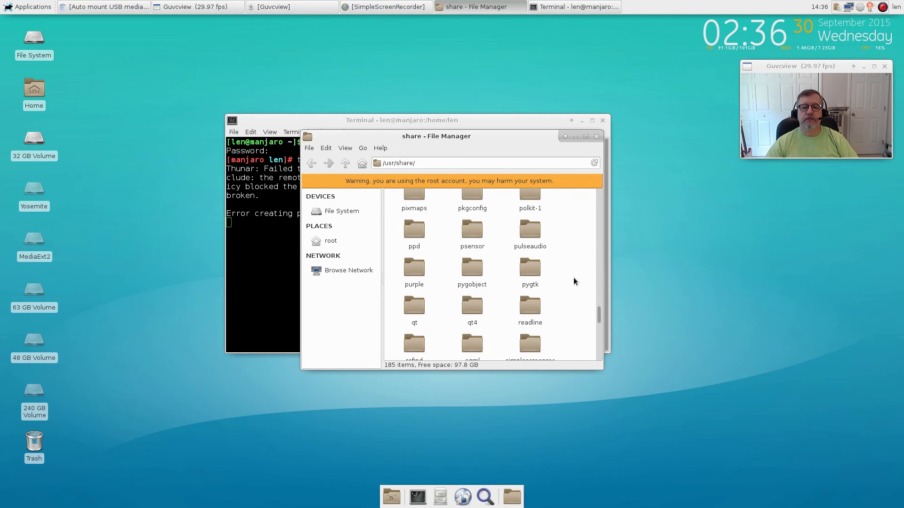
pyautogui.scroll(-10, 573, 281)
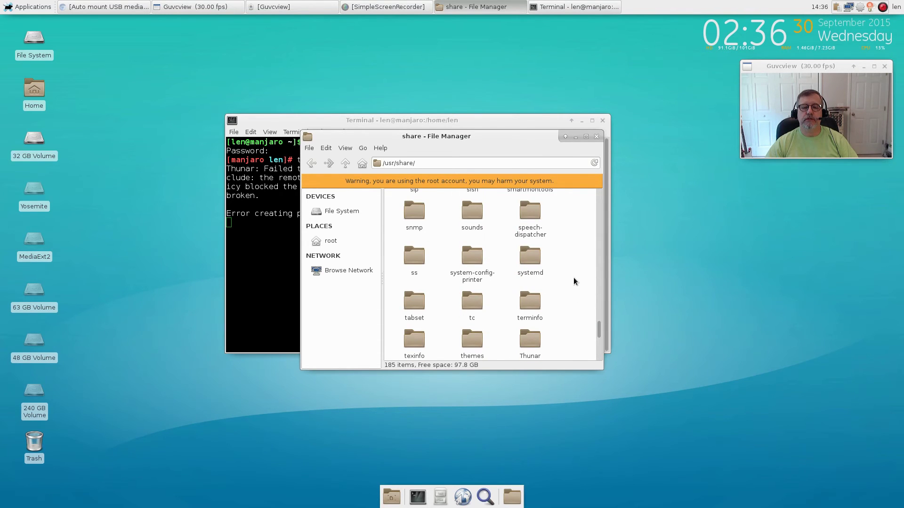
pyautogui.doubleClick(472, 342)
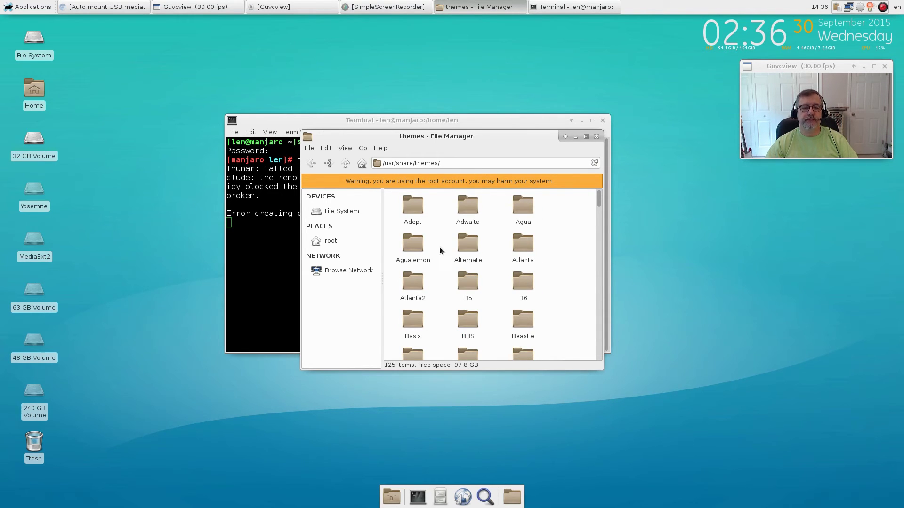
# Copy the shimmerproject-Greybird-71c0d80 folder from LinuxStuff on the 32 GB Volume and close that file window
pyautogui.doubleClick(34, 141)
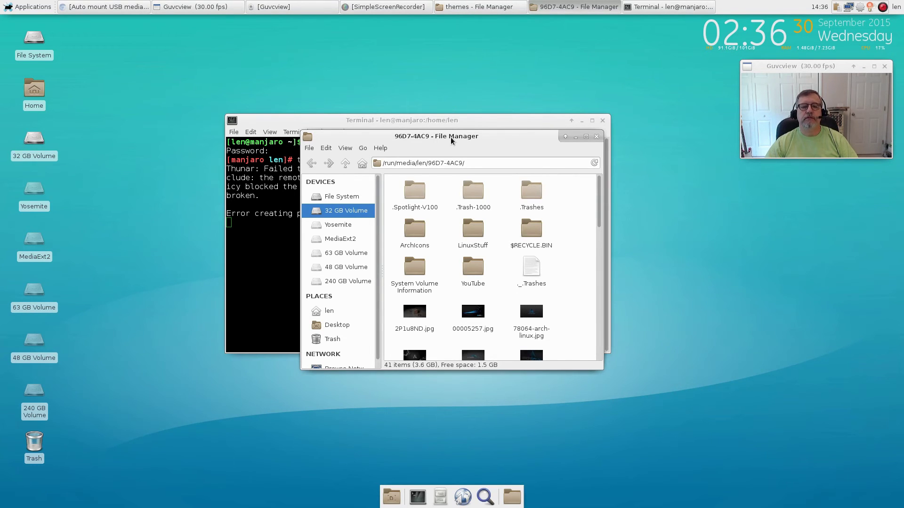
pyautogui.moveTo(450, 137); pyautogui.dragTo(653, 188)
pyautogui.doubleClick(675, 281)
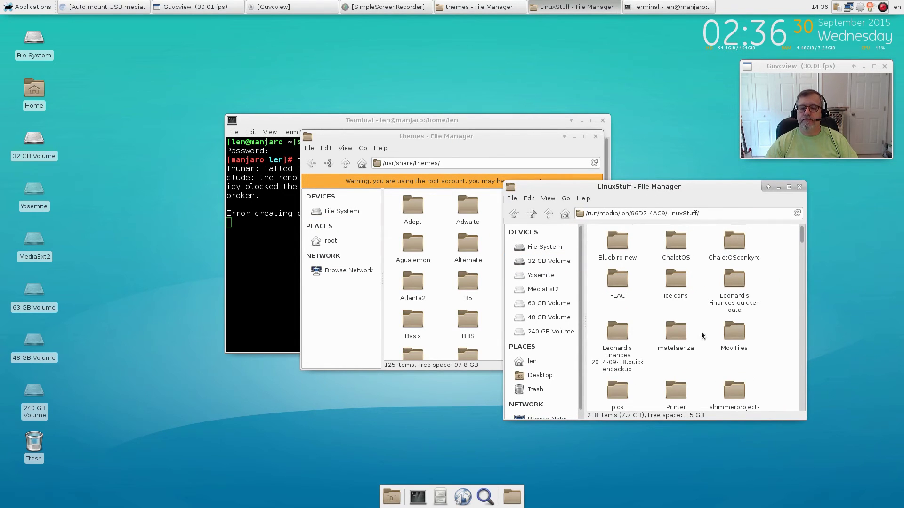
pyautogui.click(735, 389)
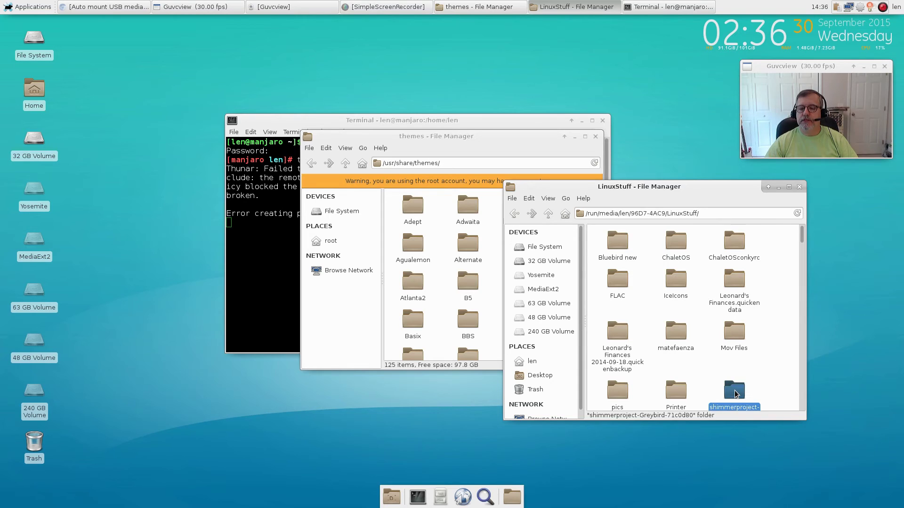
pyautogui.rightClick(734, 389)
pyautogui.click(752, 289)
pyautogui.click(799, 186)
# Paste the copied Greybird theme folder into /usr/share/themes, and close the root file manager and the terminal
pyautogui.rightClick(564, 240)
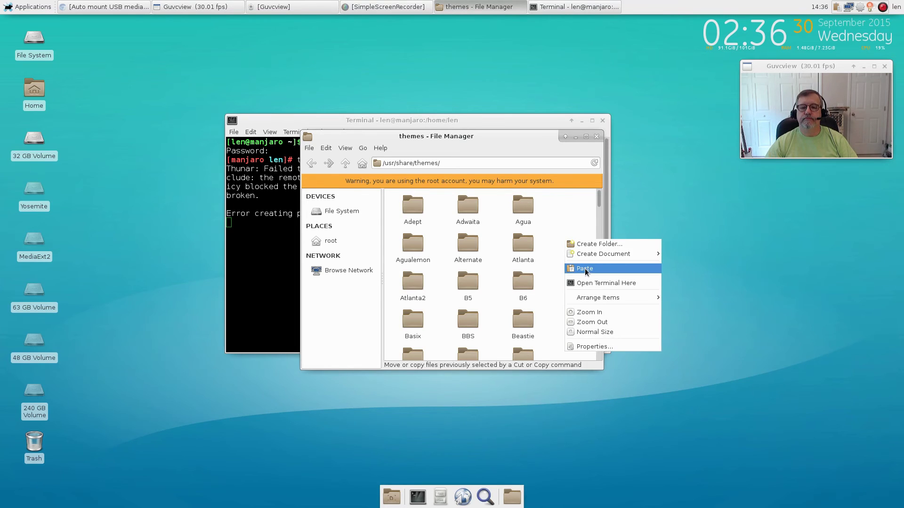
pyautogui.click(584, 269)
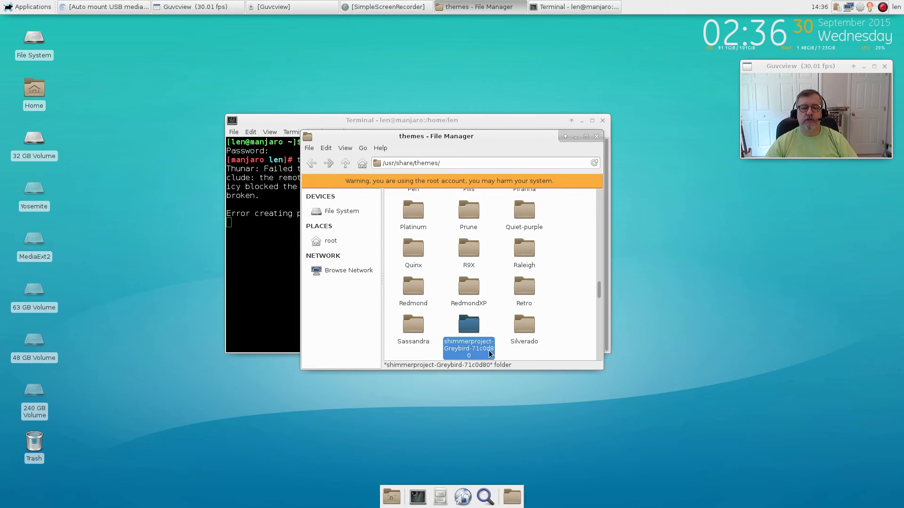
pyautogui.click(575, 301)
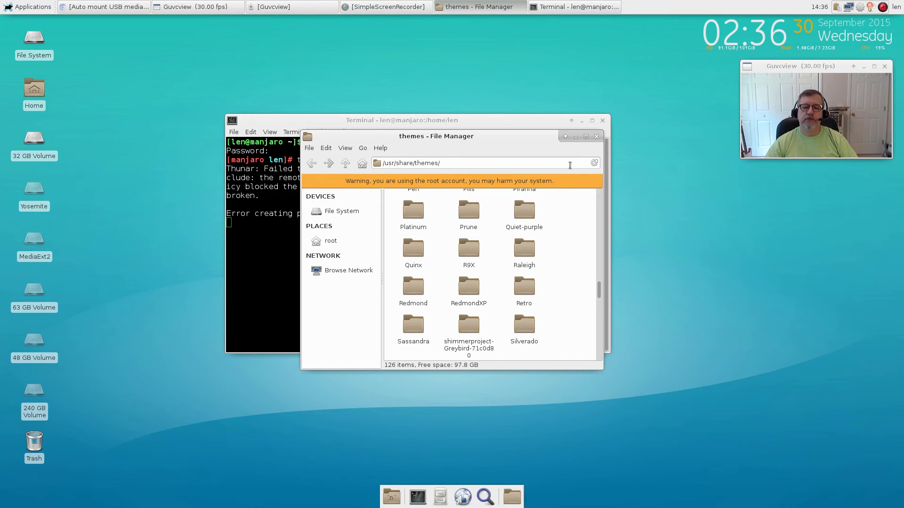
pyautogui.click(596, 136)
pyautogui.click(603, 120)
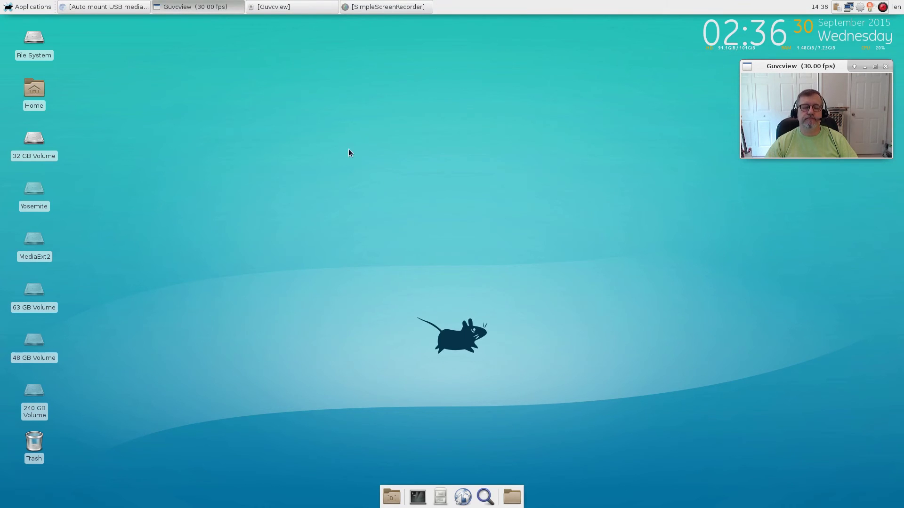
# Open the Appearance settings, apply the shimmerproject-Greybird style, and bring up the list of icon themes
pyautogui.click(32, 7)
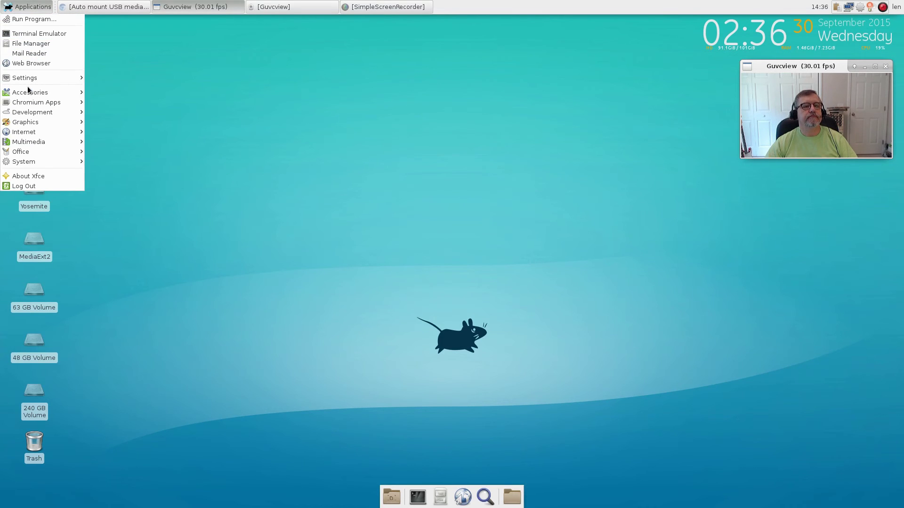
pyautogui.moveTo(31, 79)
pyautogui.click(144, 103)
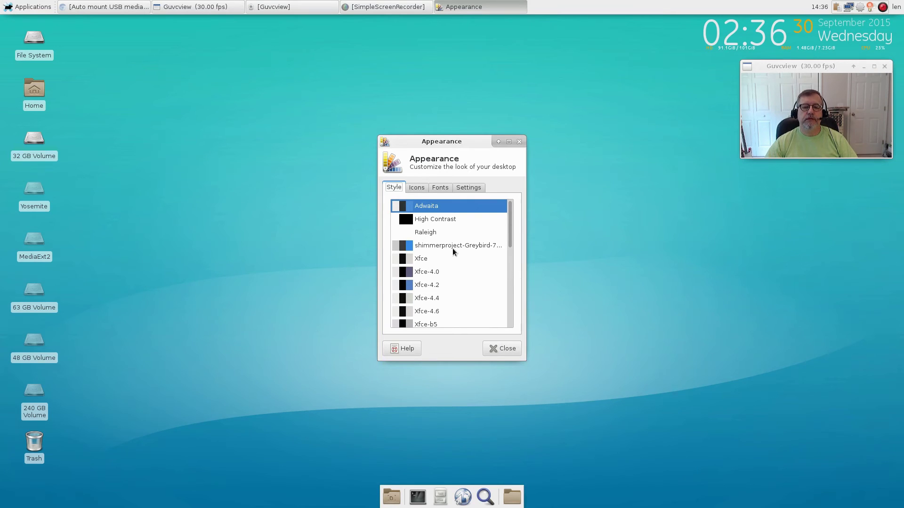
pyautogui.click(436, 246)
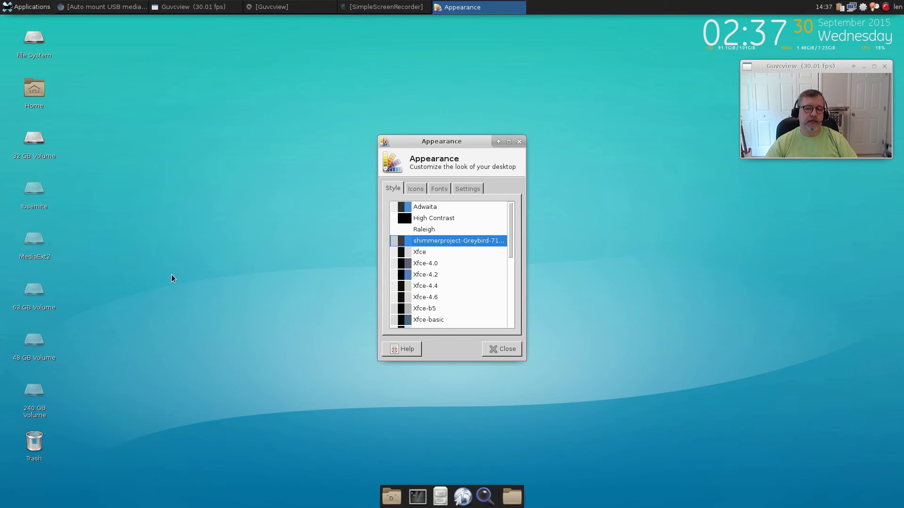
pyautogui.click(414, 189)
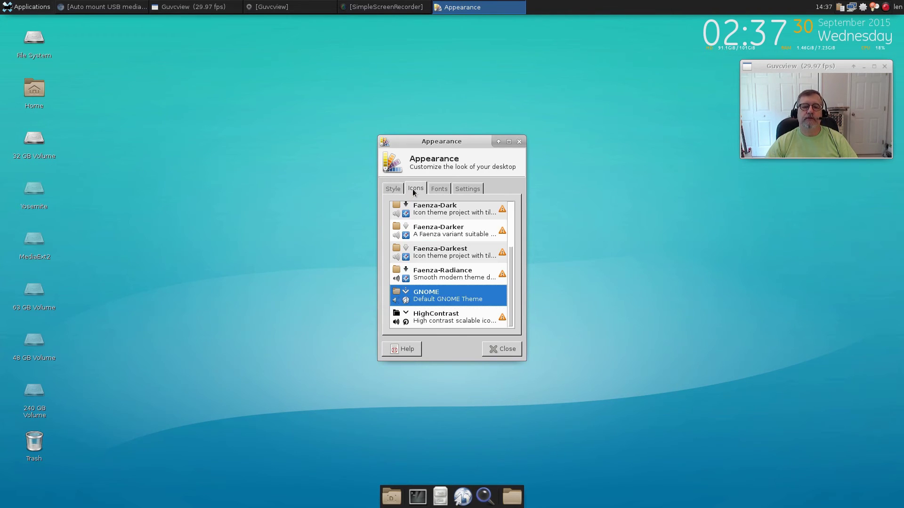
pyautogui.moveTo(427, 248)
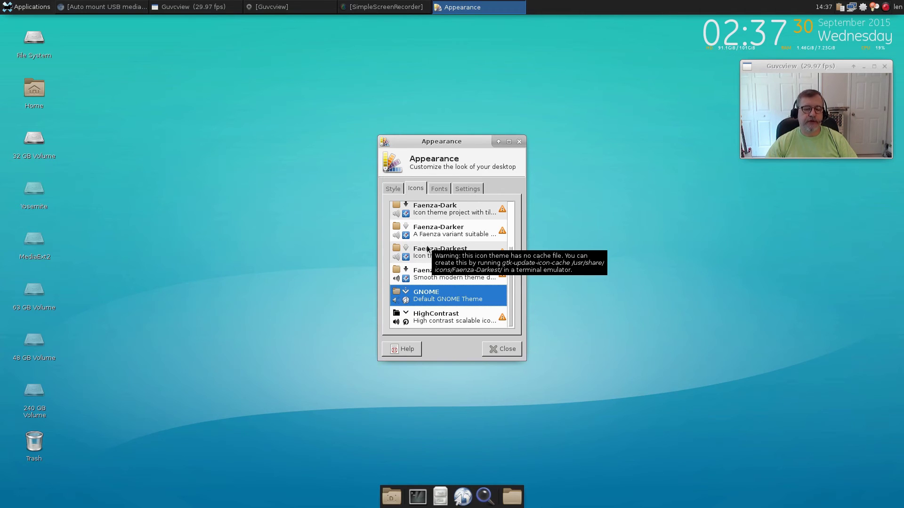
# Write the command sudo pacman -S faenza-icon-theme in a new terminal without running it, and close the terminal
pyautogui.click(418, 497)
pyautogui.moveTo(434, 136); pyautogui.dragTo(433, 207)
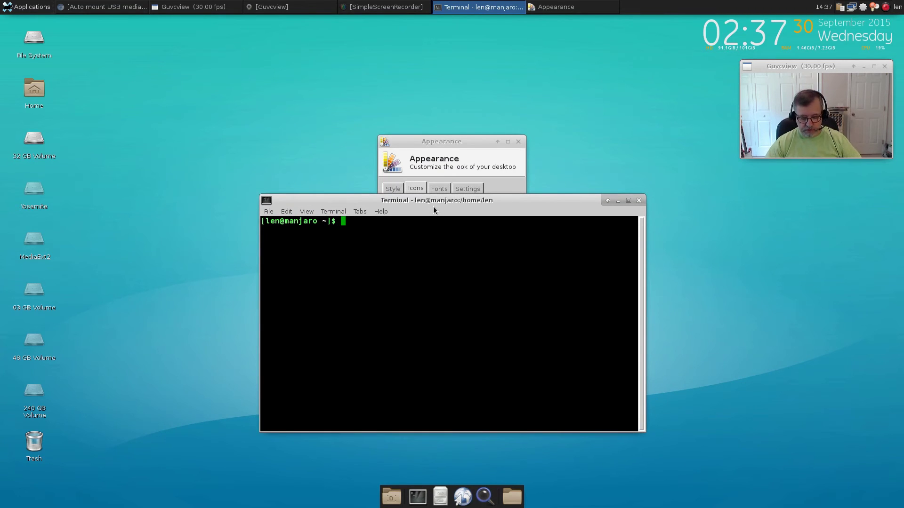
pyautogui.write('sudo pa')
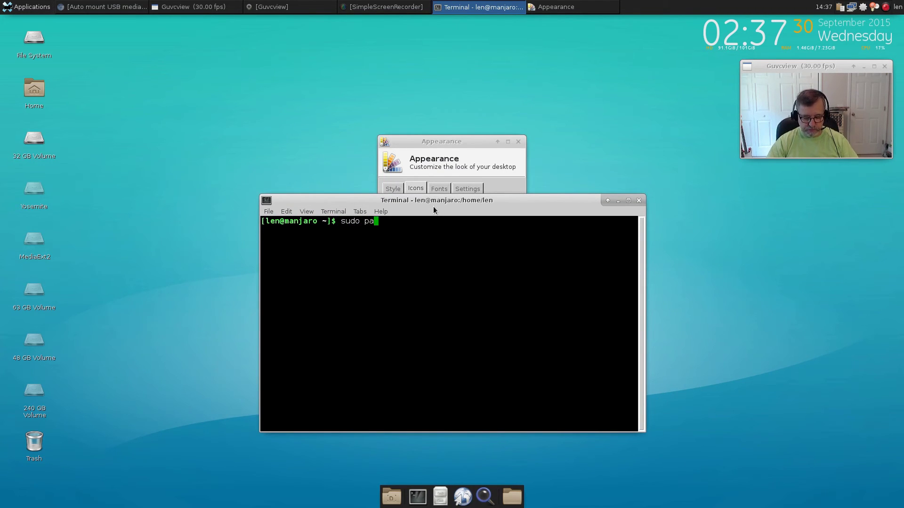
pyautogui.write('cman -S faen')
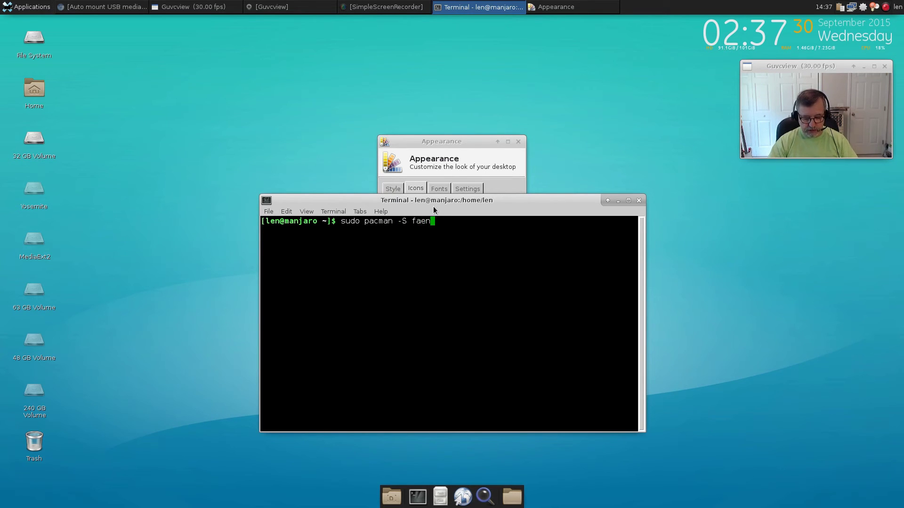
pyautogui.write('za-ic')
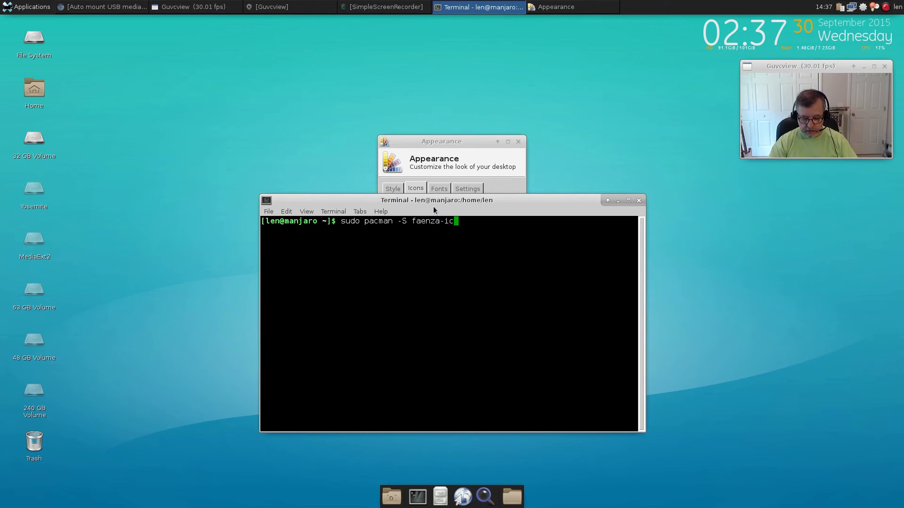
pyautogui.write('on-theme')
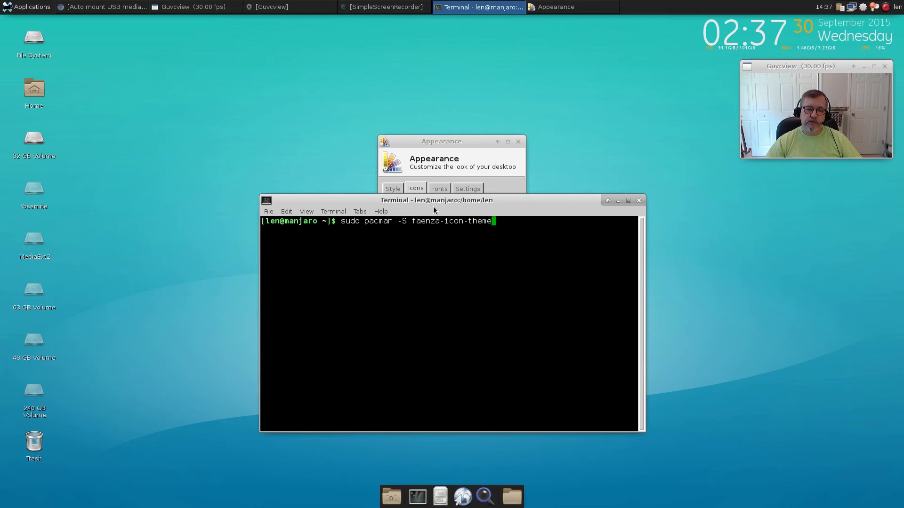
pyautogui.click(639, 201)
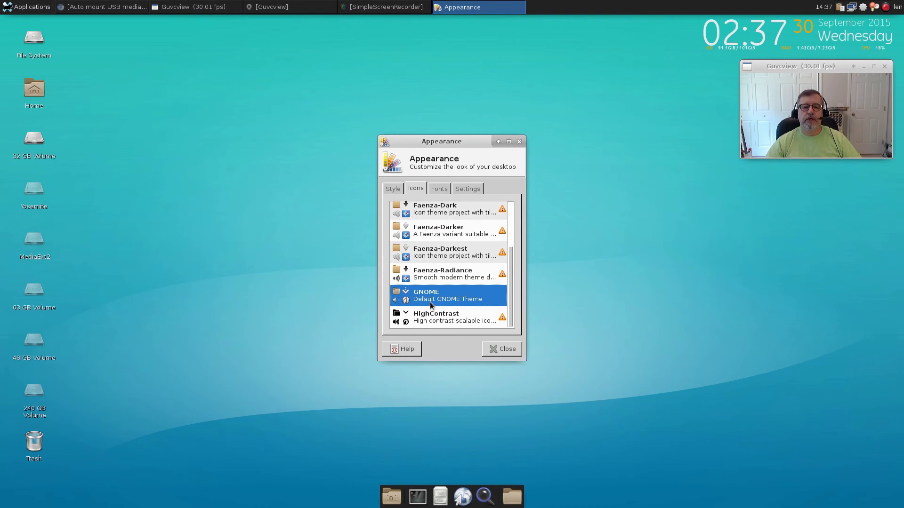
# Apply the Faenza-Darkest icon theme, view the font settings, and close the Appearance dialog
pyautogui.click(444, 253)
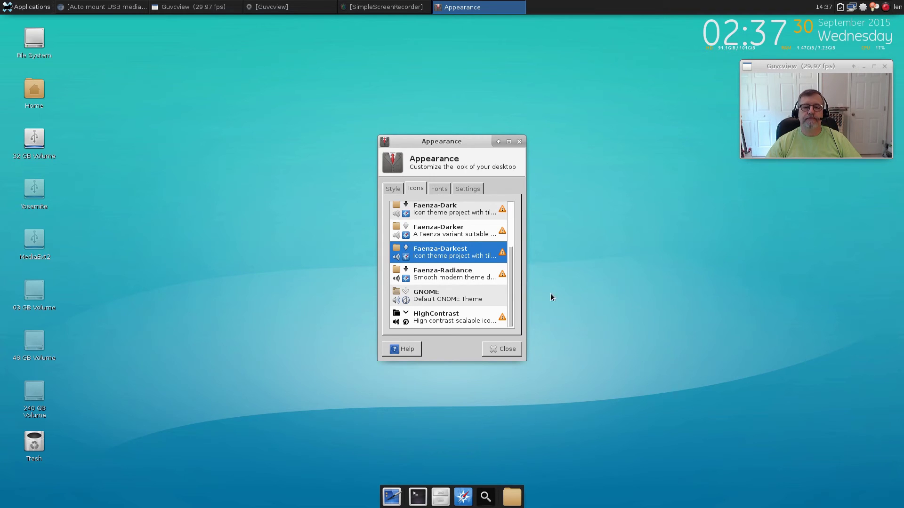
pyautogui.click(473, 189)
pyautogui.click(440, 189)
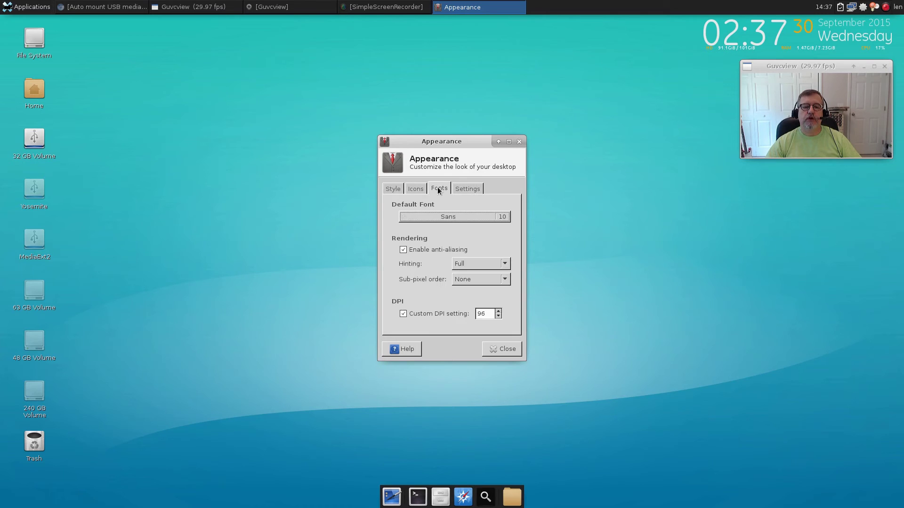
pyautogui.click(501, 350)
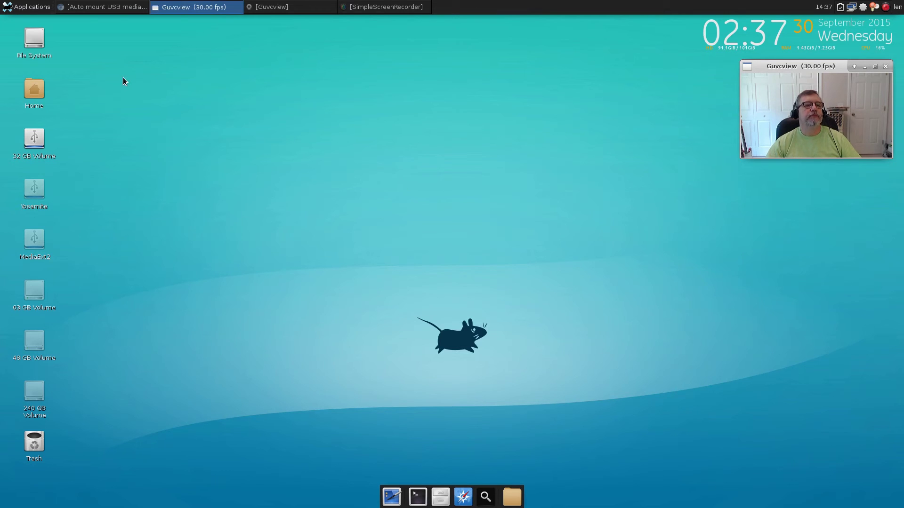
# Open the 32 GB Volume and select 2P1u8ND.jpg, 00005257.jpg, 78064-arch-linux.jpg, AWnDB.jpg, arch-linux-wallpaper-10.jpg and 1634796.png
pyautogui.click(34, 141)
pyautogui.doubleClick(34, 142)
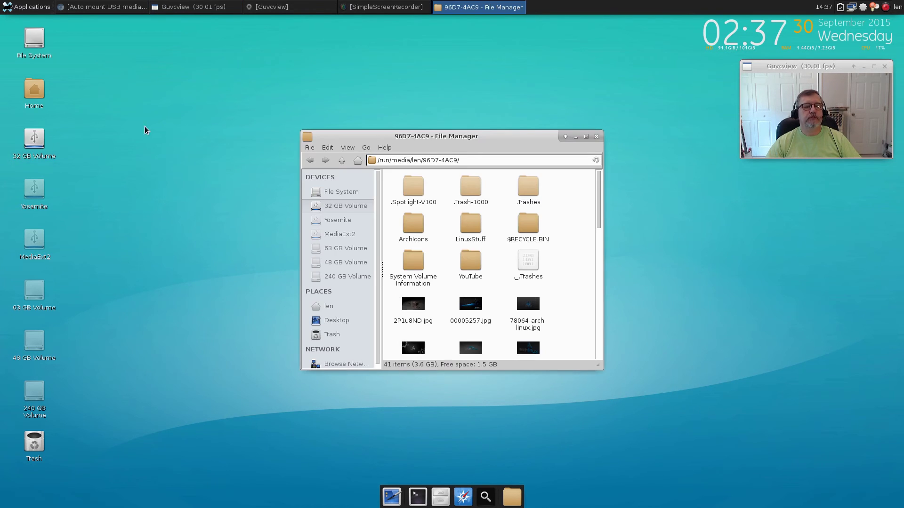
pyautogui.scroll(-3, 583, 223)
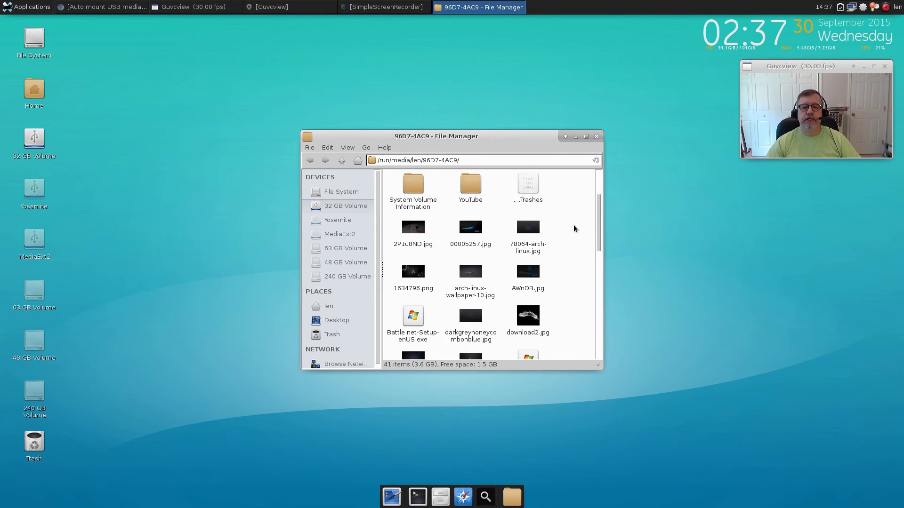
pyautogui.click(414, 229)
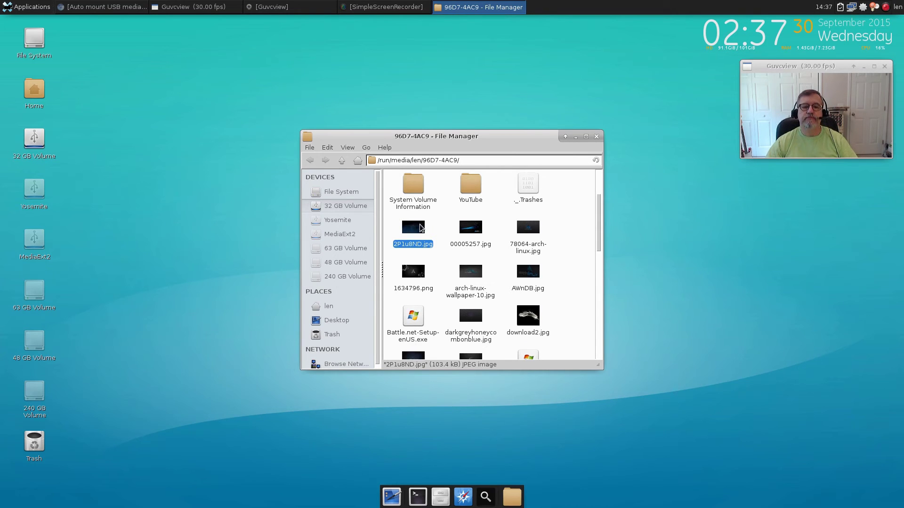
pyautogui.keyDown('ctrl'); pyautogui.click(470, 231); pyautogui.keyUp('ctrl')
pyautogui.keyDown('ctrl'); pyautogui.click(523, 236); pyautogui.keyUp('ctrl')
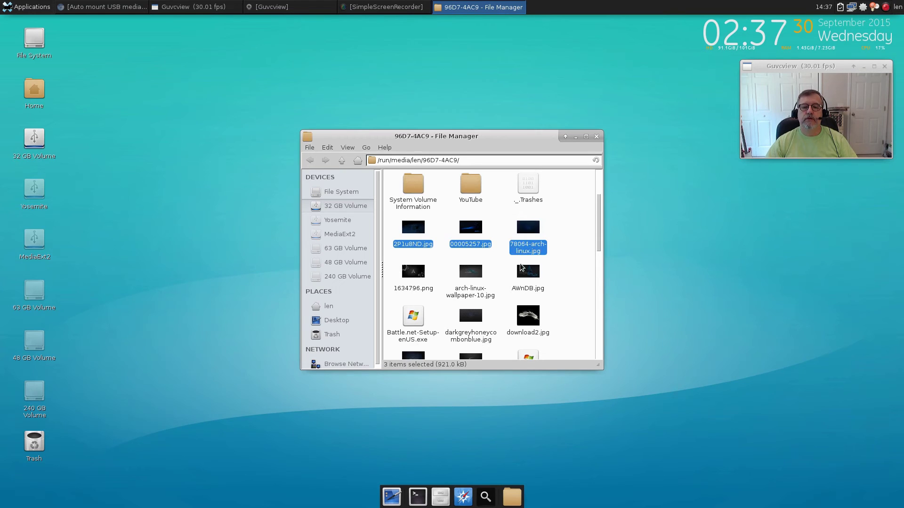
pyautogui.keyDown('ctrl'); pyautogui.click(523, 271); pyautogui.keyUp('ctrl')
pyautogui.keyDown('ctrl'); pyautogui.click(458, 270); pyautogui.keyUp('ctrl')
pyautogui.keyDown('ctrl'); pyautogui.click(420, 273); pyautogui.keyUp('ctrl')
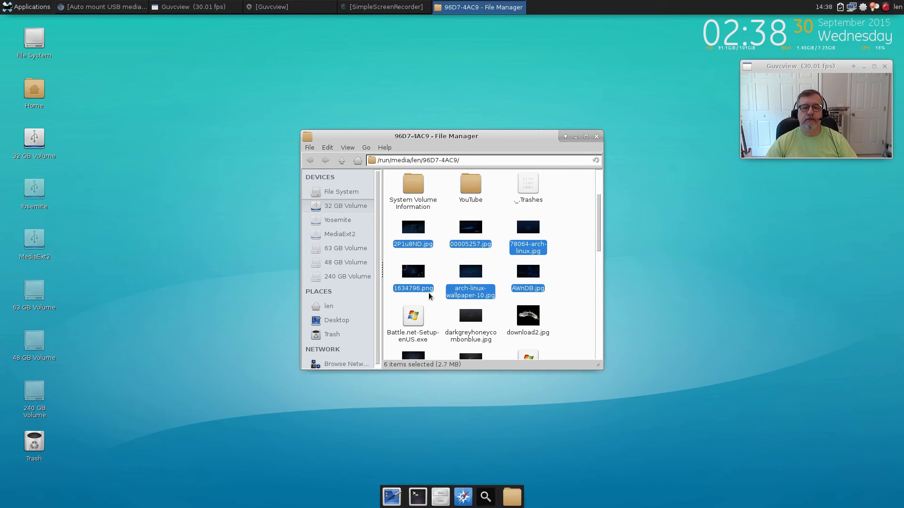
# Add darkgreyhoneycombonblue.jpg, flux.jpg, llite.jpg and the grey and green manjaro-fluxbox sapphiregd images to the selection
pyautogui.keyDown('ctrl'); pyautogui.click(477, 321); pyautogui.keyUp('ctrl')
pyautogui.scroll(-2, 488, 322)
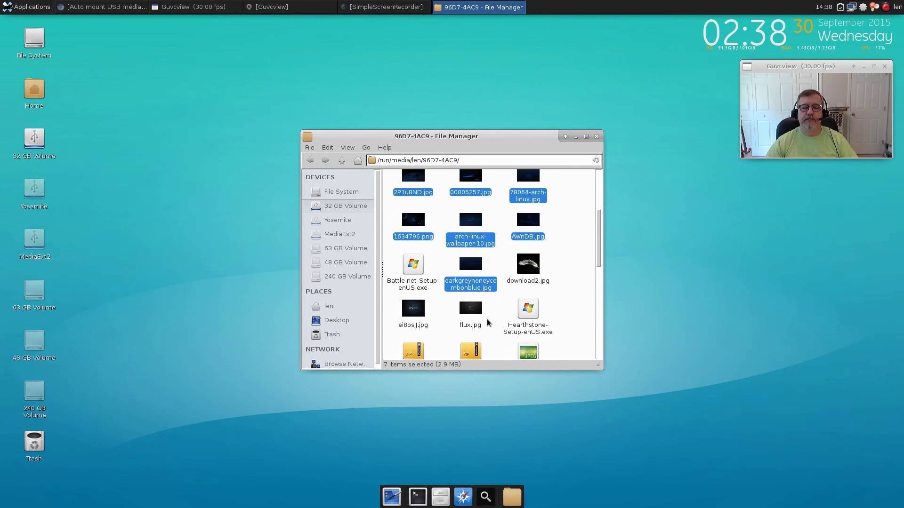
pyautogui.keyDown('ctrl'); pyautogui.click(472, 310); pyautogui.keyUp('ctrl')
pyautogui.scroll(-4, 434, 312)
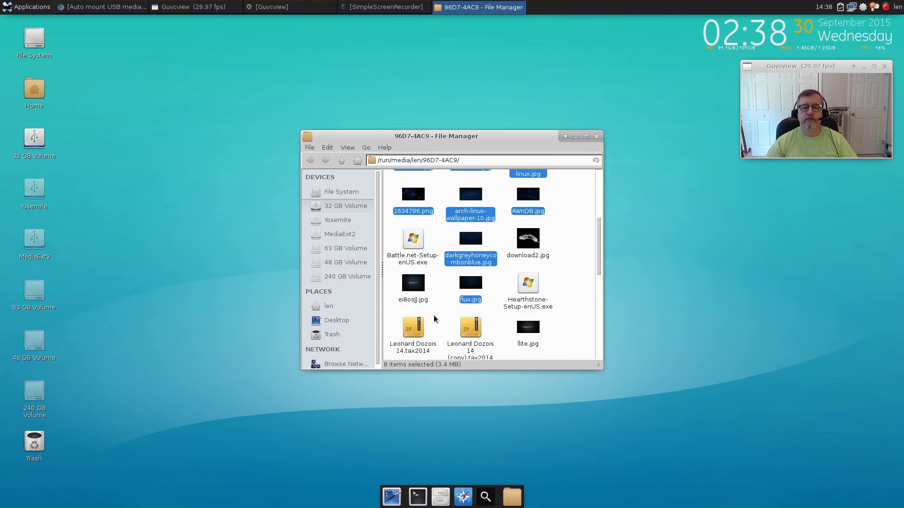
pyautogui.keyDown('ctrl'); pyautogui.click(526, 253); pyautogui.keyUp('ctrl')
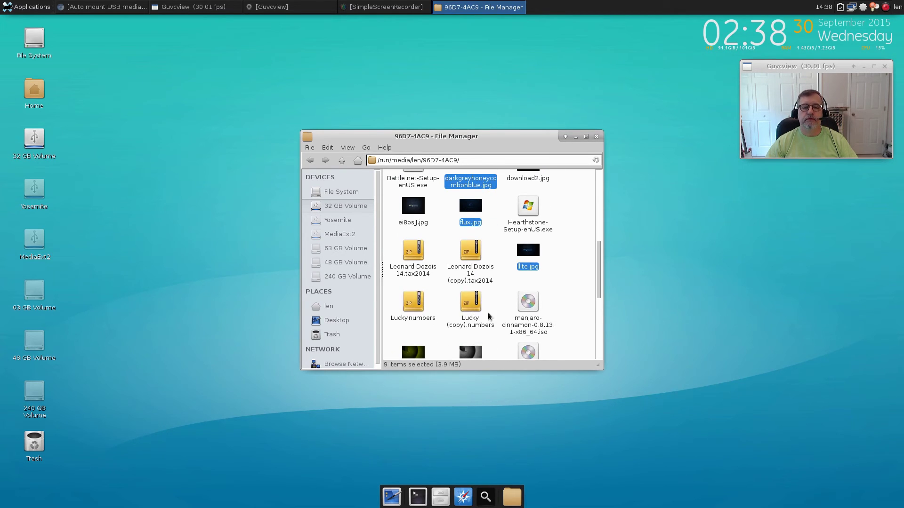
pyautogui.scroll(-4, 488, 312)
pyautogui.keyDown('ctrl'); pyautogui.click(474, 258); pyautogui.keyUp('ctrl')
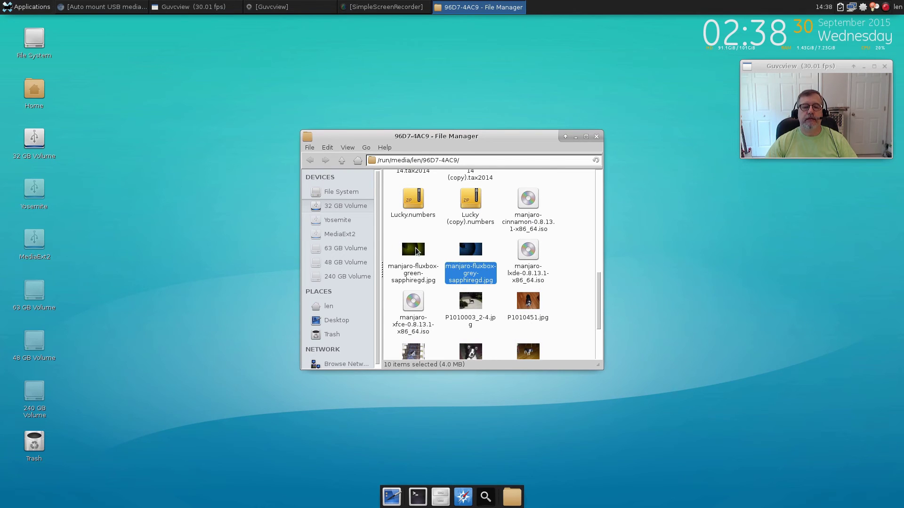
pyautogui.keyDown('ctrl'); pyautogui.click(416, 251); pyautogui.keyUp('ctrl')
pyautogui.scroll(-1, 570, 279)
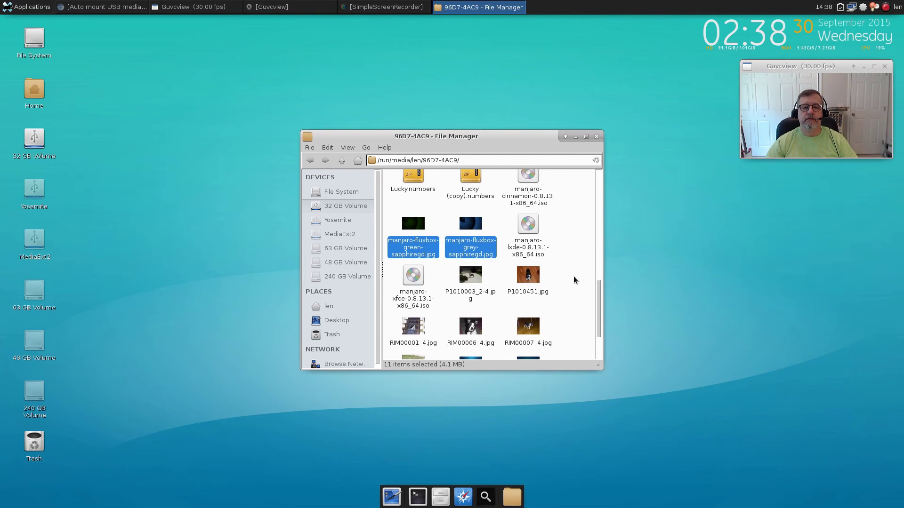
# Add ROdiK6G.png, UBeWVaL.png, wHCYt.jpg and yxor.png to the selection and copy all the selected images
pyautogui.scroll(-3, 573, 279)
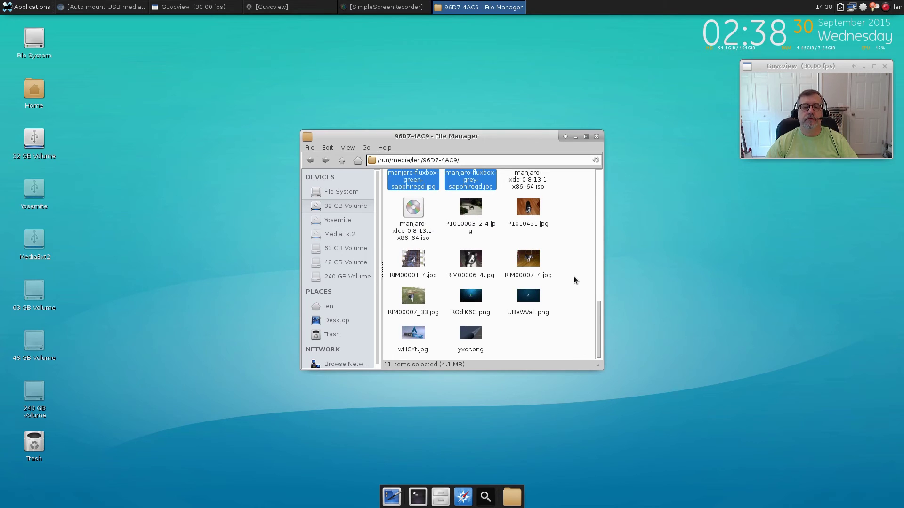
pyautogui.keyDown('ctrl'); pyautogui.click(472, 295); pyautogui.keyUp('ctrl')
pyautogui.keyDown('ctrl'); pyautogui.click(528, 296); pyautogui.keyUp('ctrl')
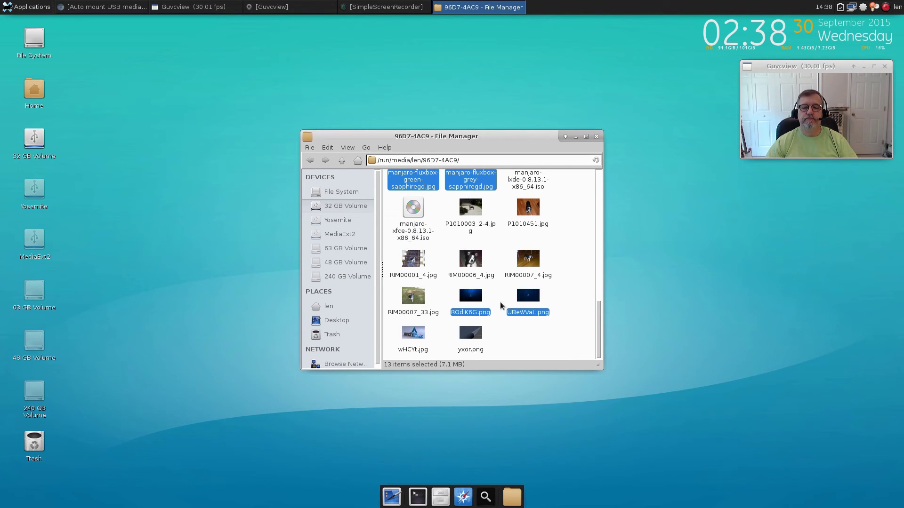
pyautogui.keyDown('ctrl'); pyautogui.click(420, 334); pyautogui.keyUp('ctrl')
pyautogui.keyDown('ctrl'); pyautogui.click(471, 334); pyautogui.keyUp('ctrl')
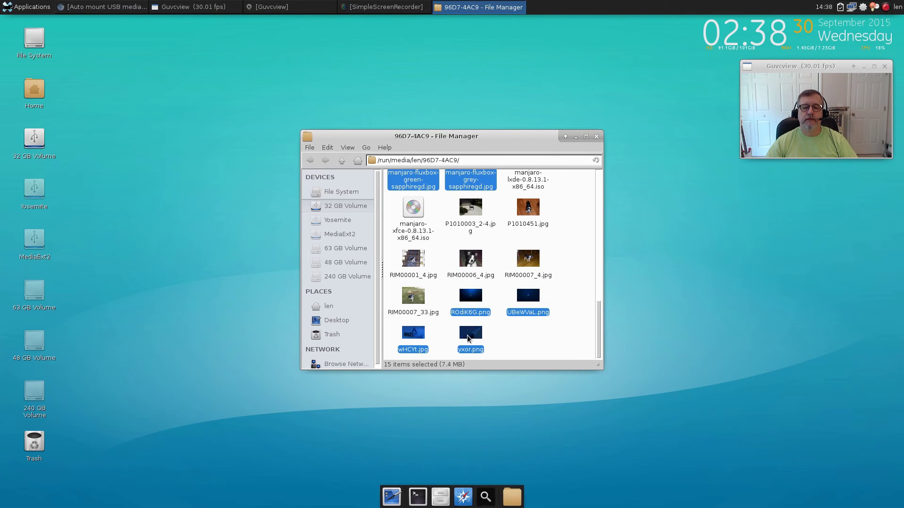
pyautogui.rightClick(469, 335)
pyautogui.click(481, 399)
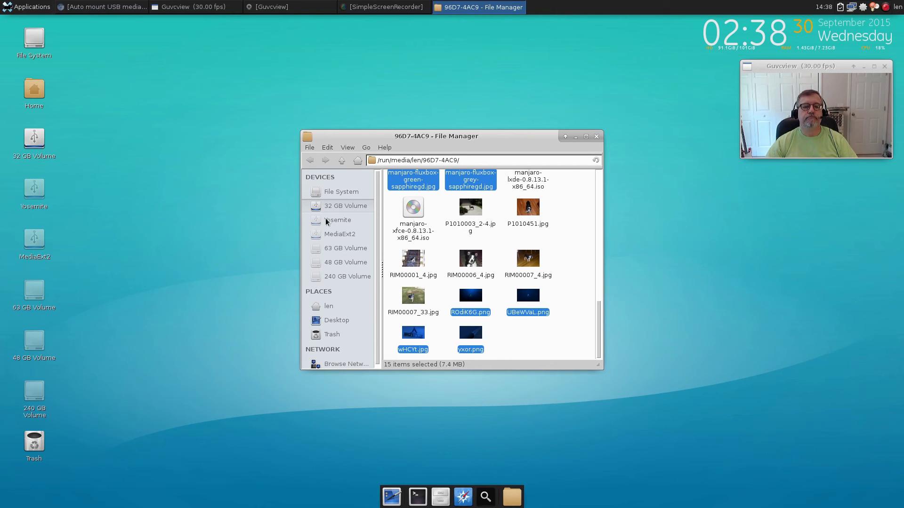
# Paste the copied wallpaper images into the Pictures folder of the home directory and clear the selection
pyautogui.click(328, 307)
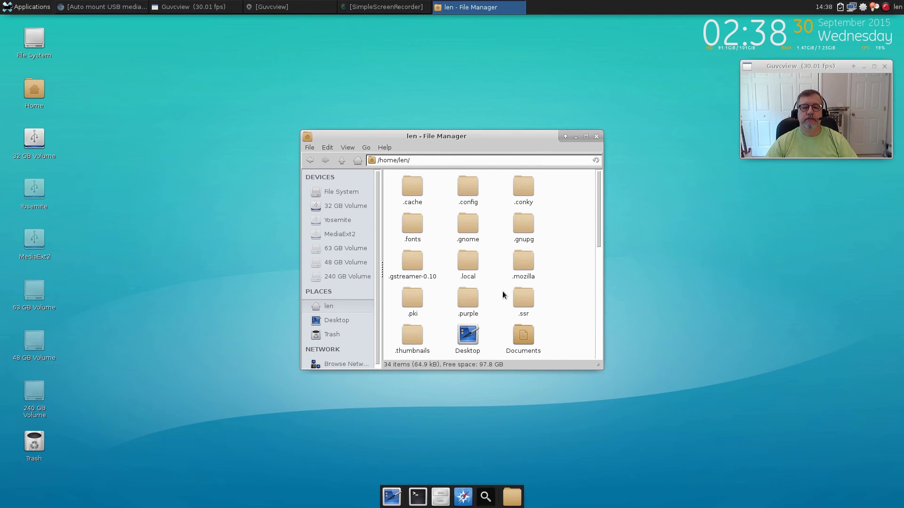
pyautogui.scroll(-5, 502, 295)
pyautogui.doubleClick(521, 249)
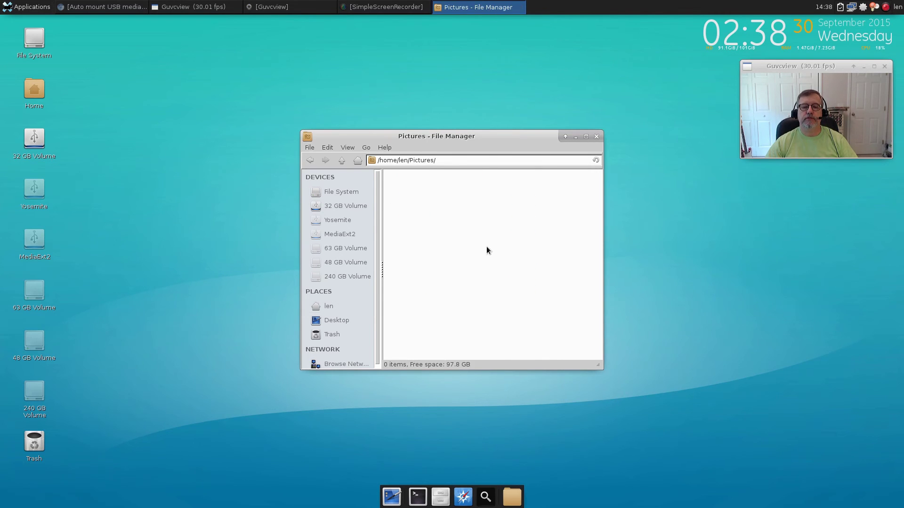
pyautogui.rightClick(486, 250)
pyautogui.click(506, 273)
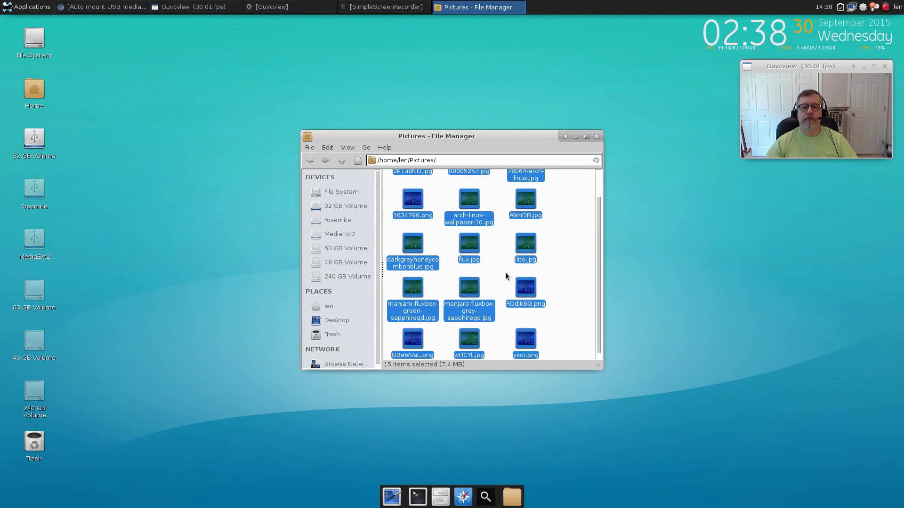
pyautogui.click(584, 303)
pyautogui.scroll(2, 583, 303)
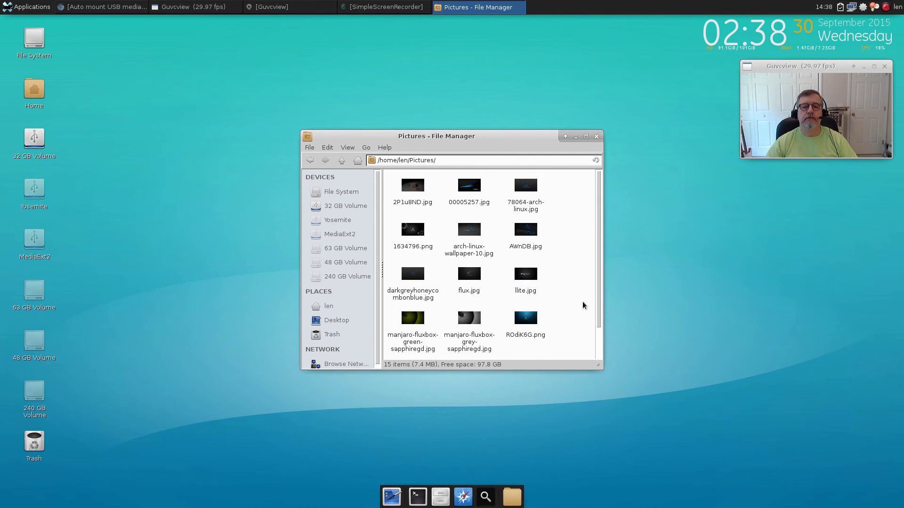
# Return to the 32 GB Volume and copy the dog photo RIM00006_4.jpg
pyautogui.click(309, 161)
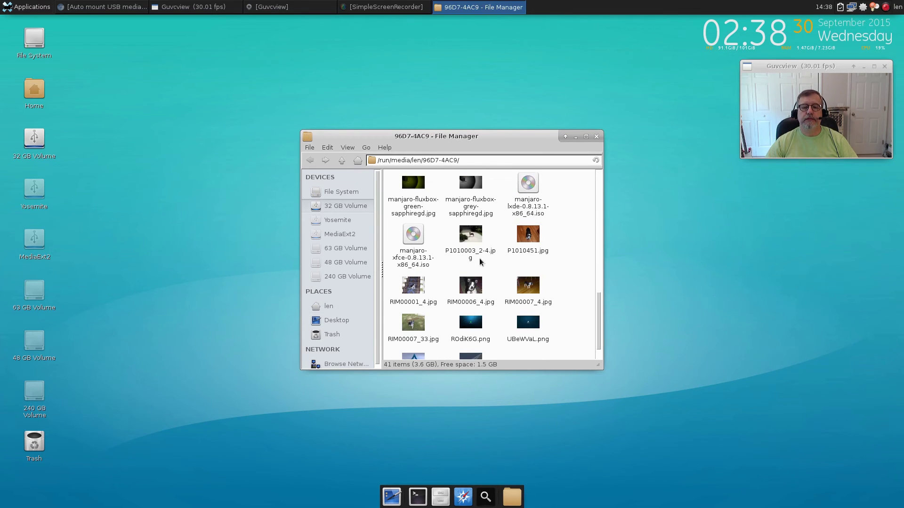
pyautogui.click(474, 285)
pyautogui.rightClick(470, 283)
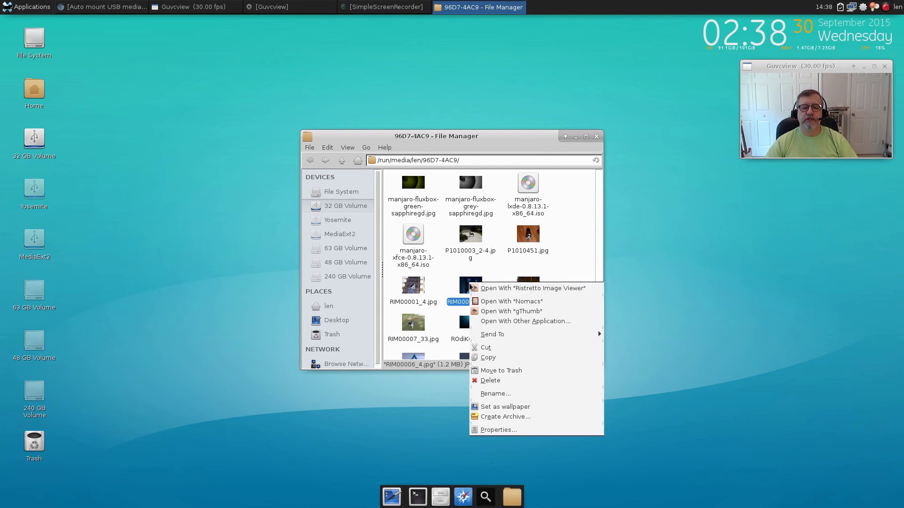
pyautogui.click(487, 360)
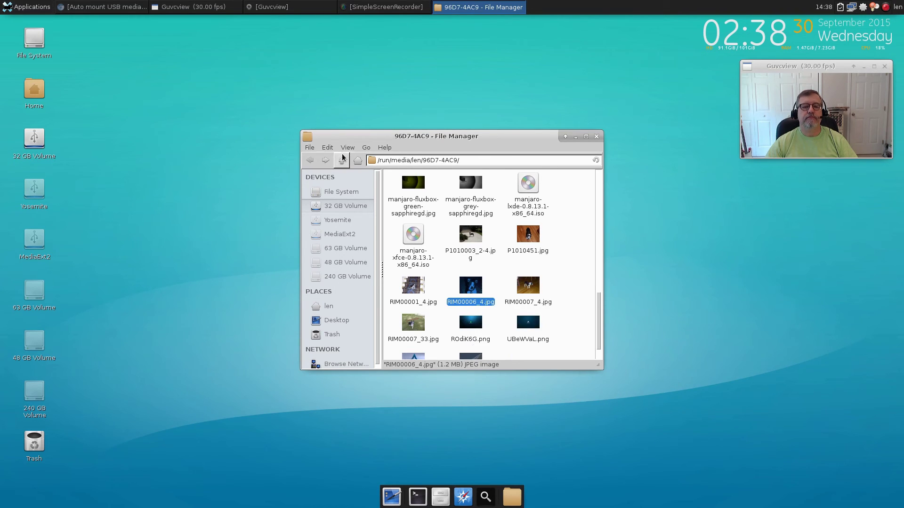
# Open the home directory's Pictures folder and paste the copied RIM00006_4.jpg there
pyautogui.click(329, 306)
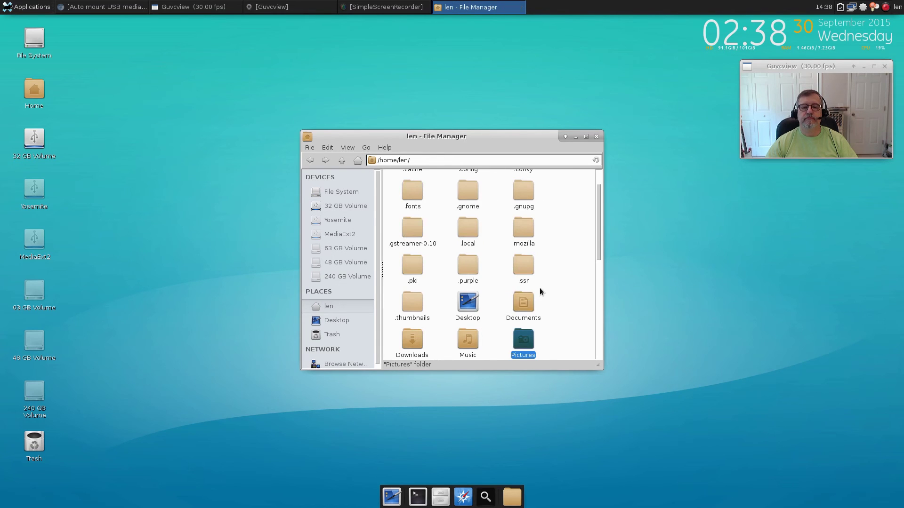
pyautogui.scroll(-1, 552, 289)
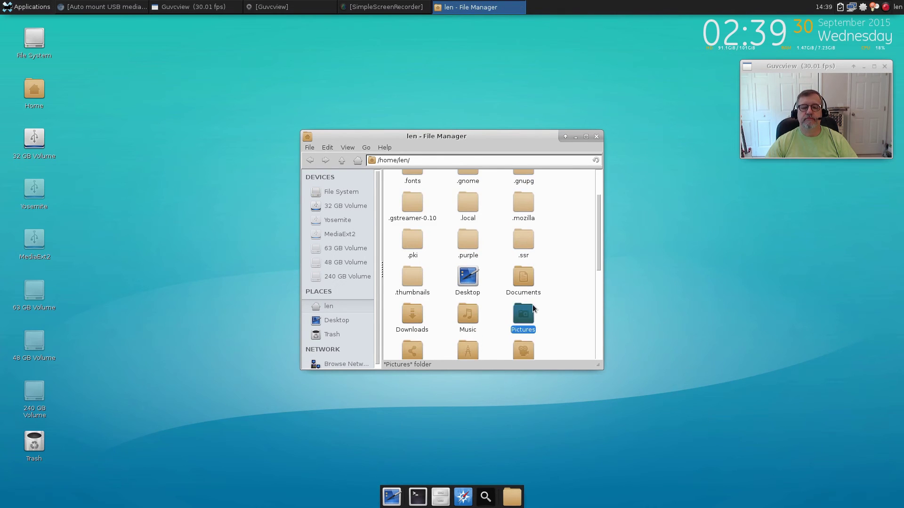
pyautogui.doubleClick(526, 312)
pyautogui.rightClick(495, 298)
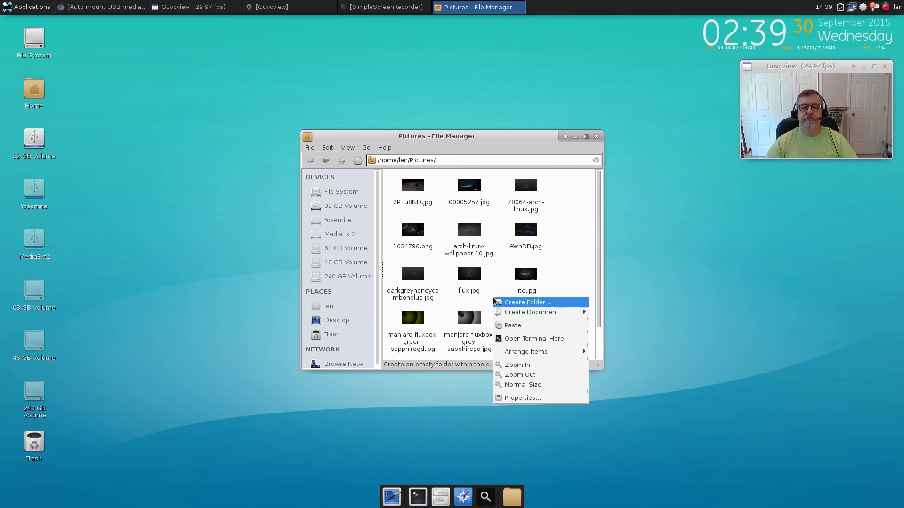
pyautogui.click(512, 324)
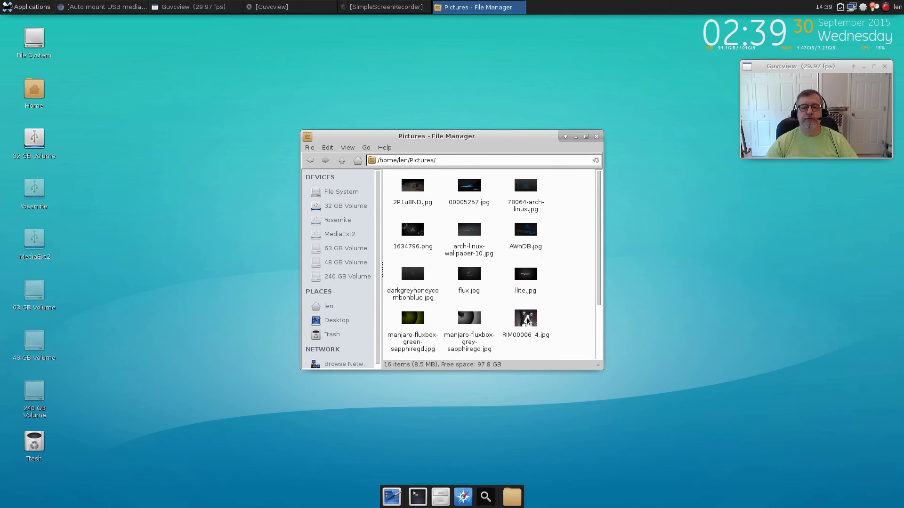
# View RIM00006_4.jpg in the image viewer, and close the viewer and the file manager
pyautogui.doubleClick(527, 318)
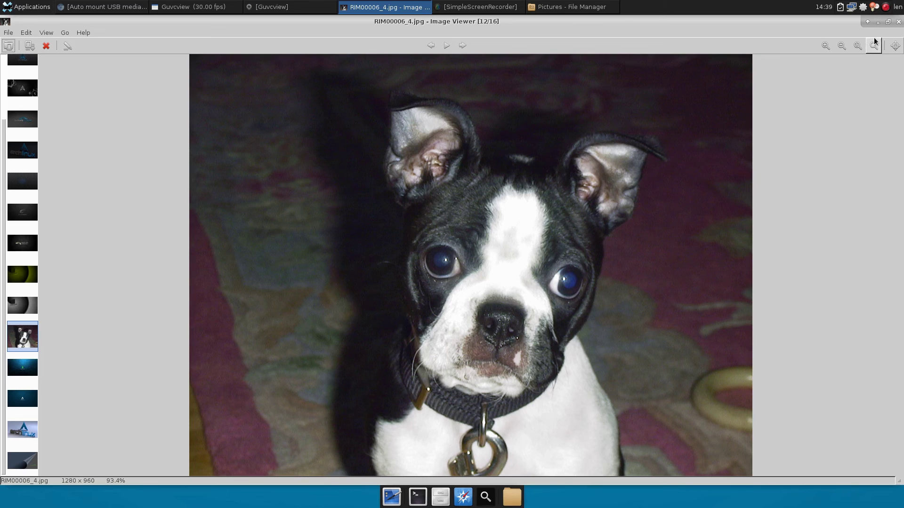
pyautogui.click(899, 22)
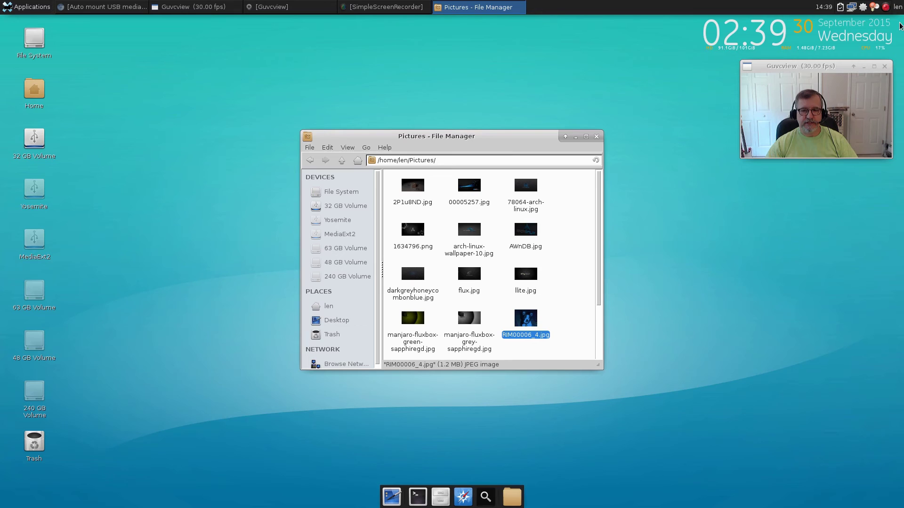
pyautogui.click(605, 125)
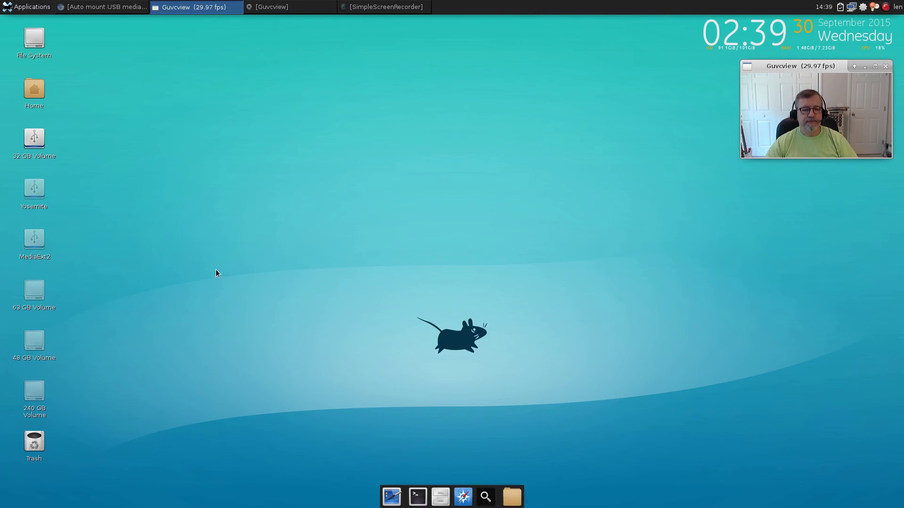
pyautogui.click(203, 273)
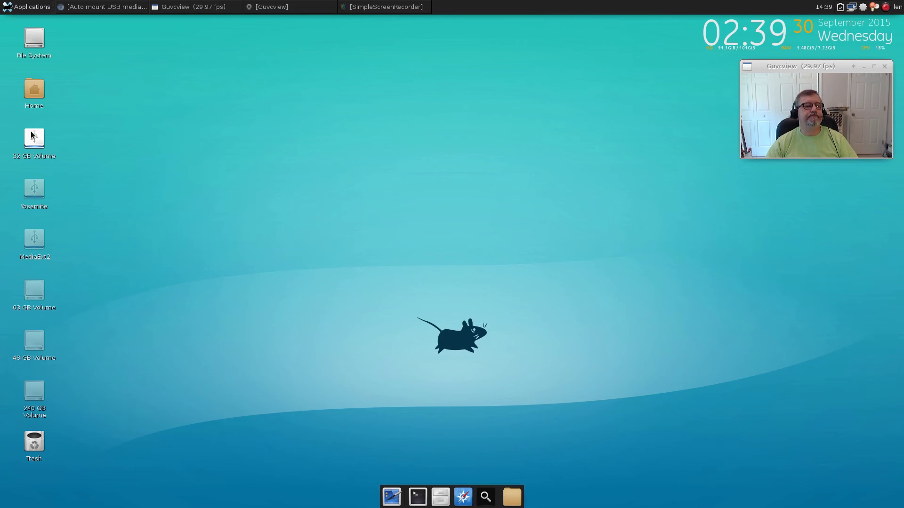
# Open the Desktop settings, apply the blue Manjaro wallpaper from the backgrounds folder, and move the dialog clear of the desktop's centre
pyautogui.rightClick(241, 177)
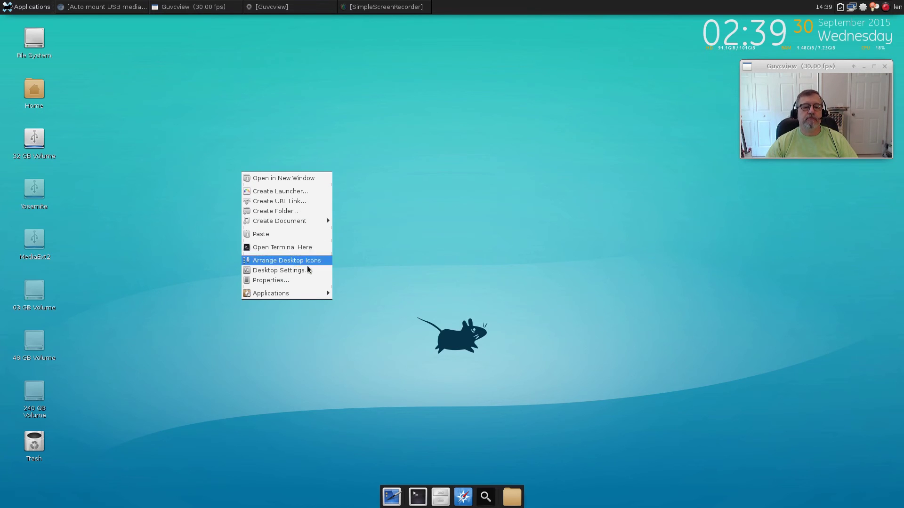
pyautogui.click(283, 272)
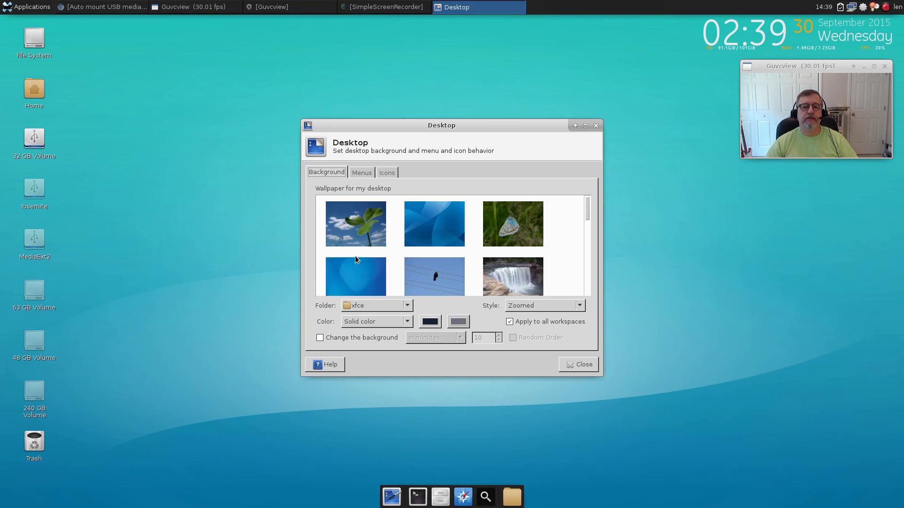
pyautogui.click(407, 306)
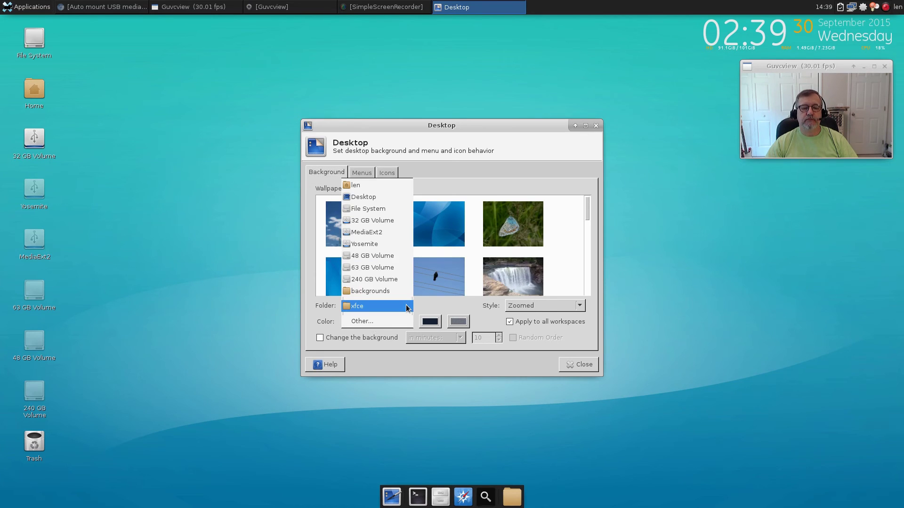
pyautogui.click(382, 291)
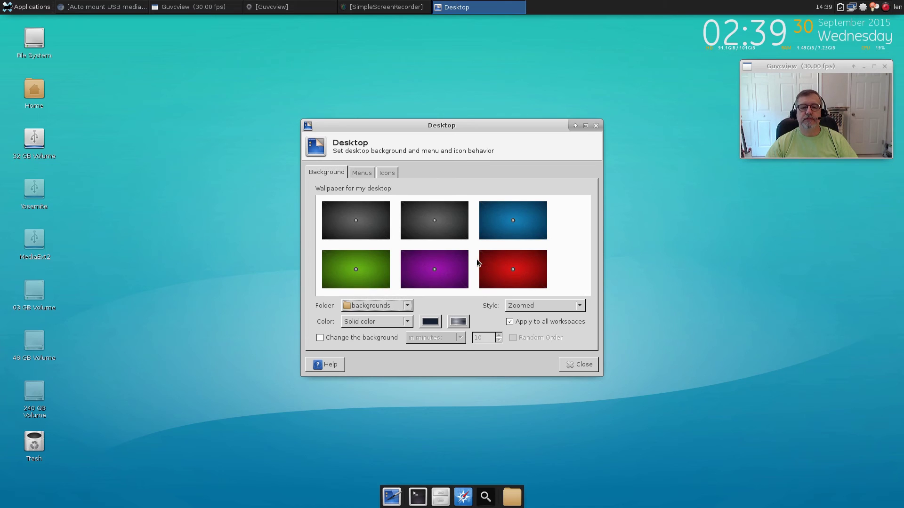
pyautogui.click(516, 227)
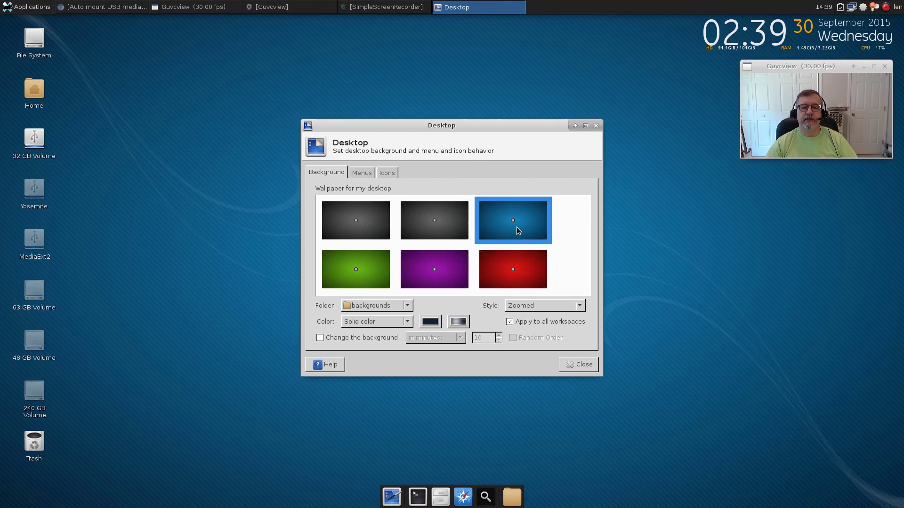
pyautogui.moveTo(507, 126); pyautogui.dragTo(767, 203)
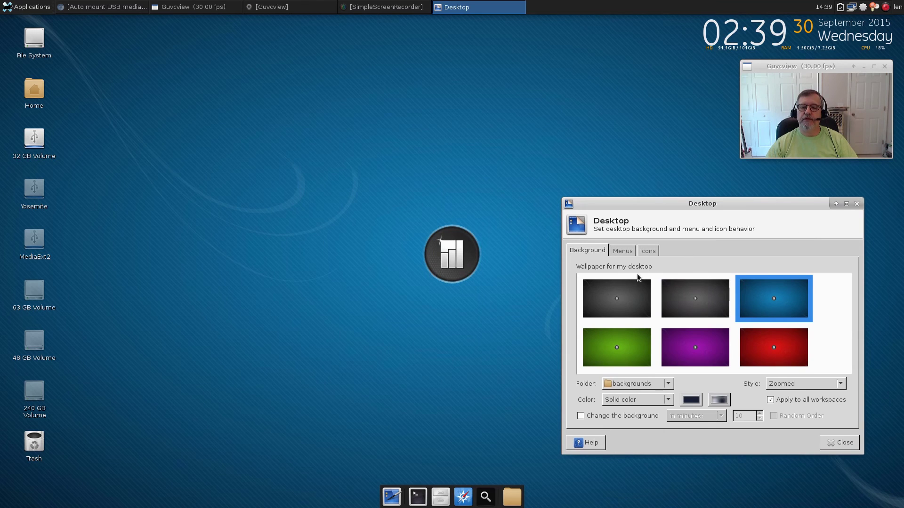
# Browse the wallpapers in the xfce folder and return to the backgrounds folder
pyautogui.click(668, 384)
pyautogui.click(637, 401)
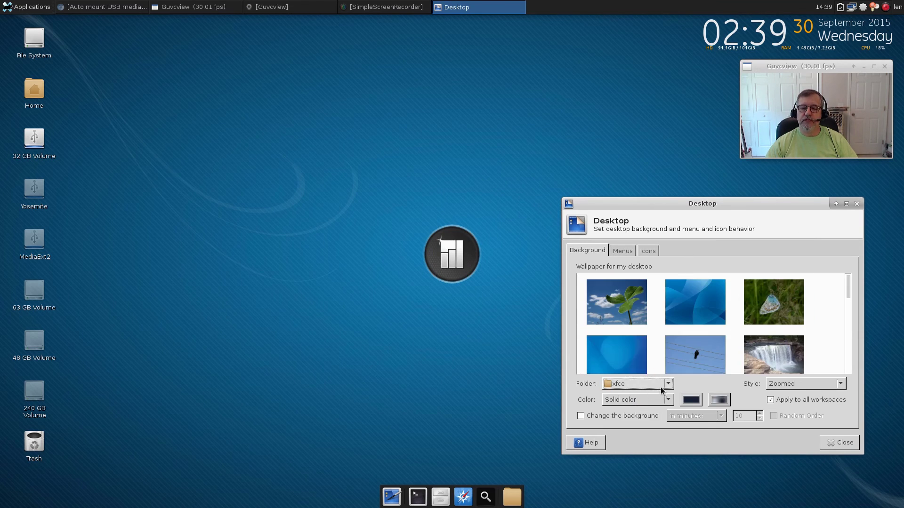
pyautogui.scroll(-6, 701, 336)
pyautogui.scroll(-5, 699, 338)
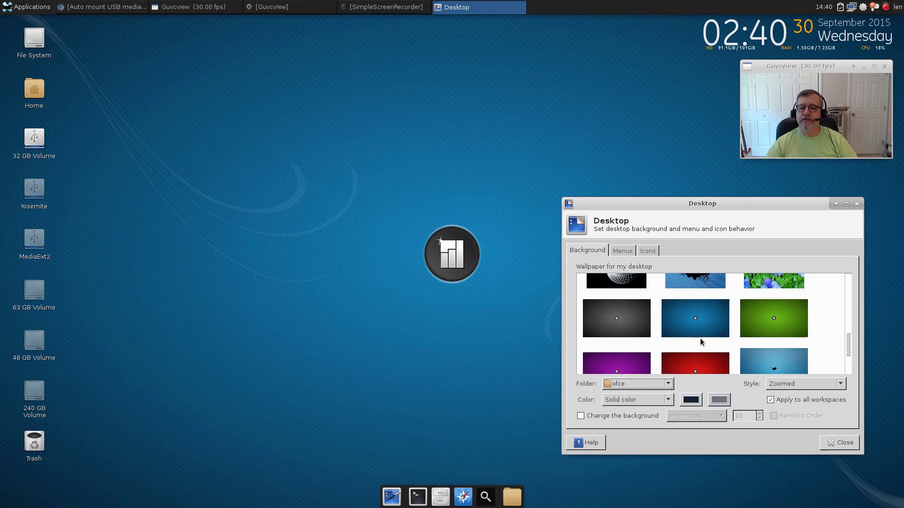
pyautogui.scroll(-4, 699, 338)
pyautogui.click(668, 383)
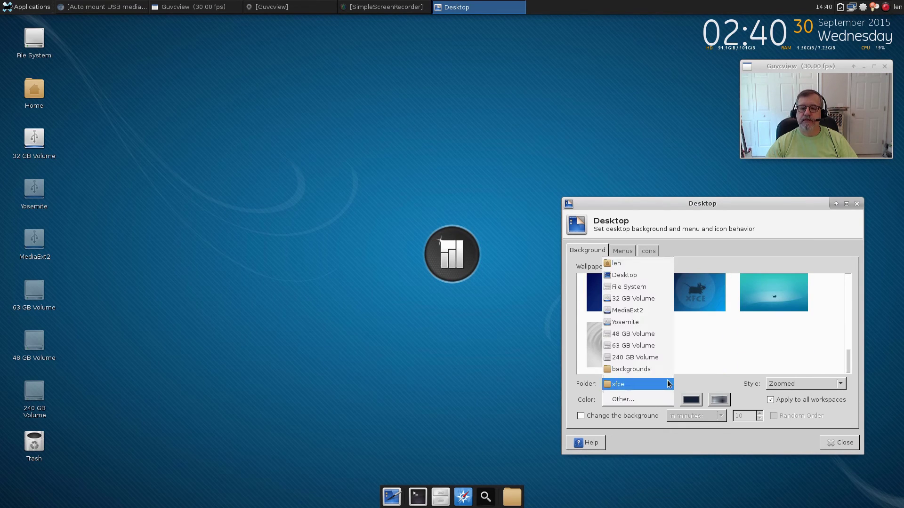
pyautogui.click(666, 369)
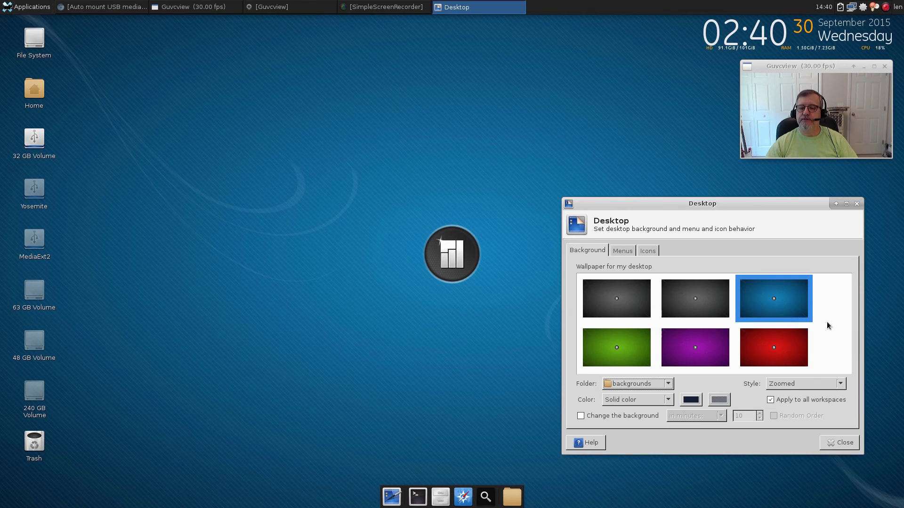
# Try the red, purple, grey, blue and green Manjaro wallpapers from the backgrounds folder on the desktop
pyautogui.click(768, 343)
pyautogui.click(696, 346)
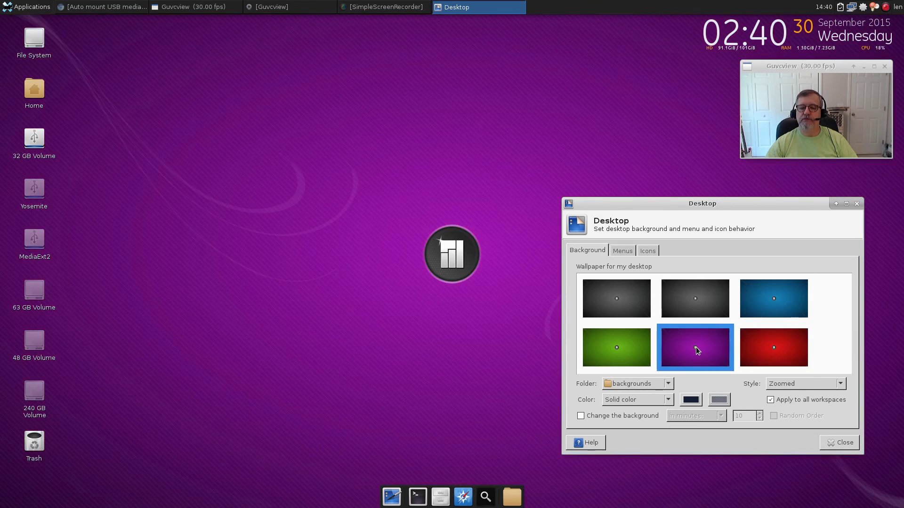
pyautogui.click(626, 308)
pyautogui.click(706, 307)
pyautogui.click(785, 304)
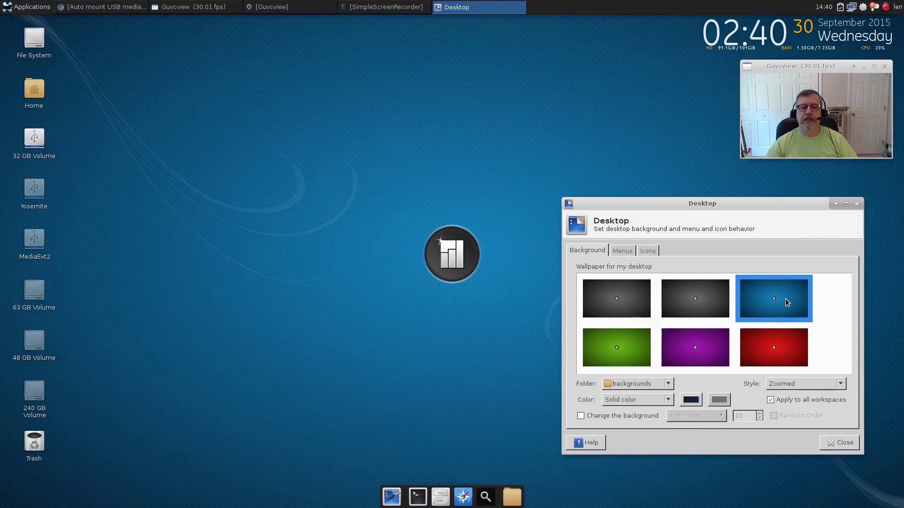
pyautogui.click(626, 358)
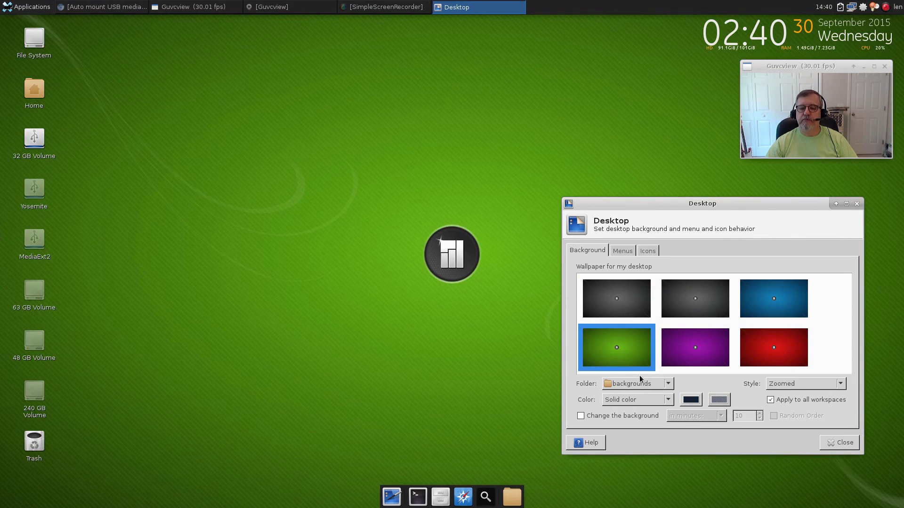
# Use the home directory's Pictures folder for wallpapers, apply the green-logo Manjaro Linux water-drop image, and close the Desktop settings
pyautogui.click(661, 385)
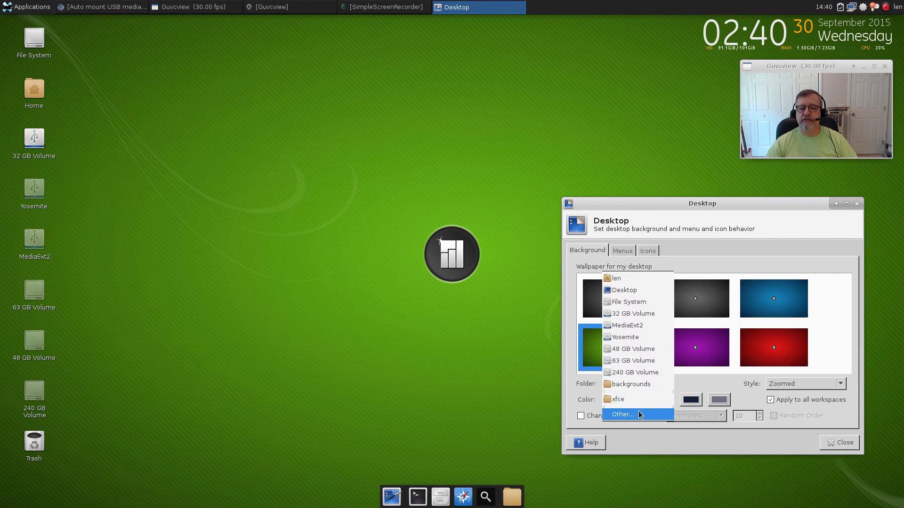
pyautogui.click(614, 412)
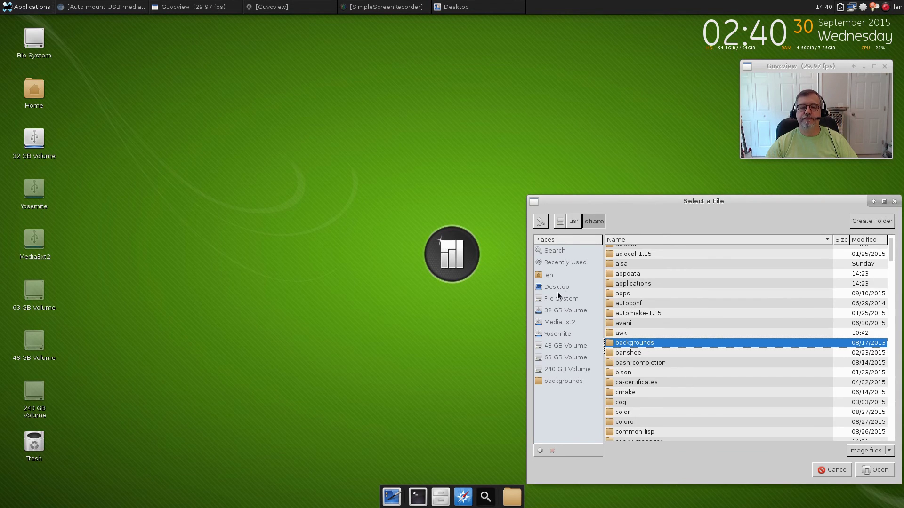
pyautogui.click(563, 278)
pyautogui.click(628, 290)
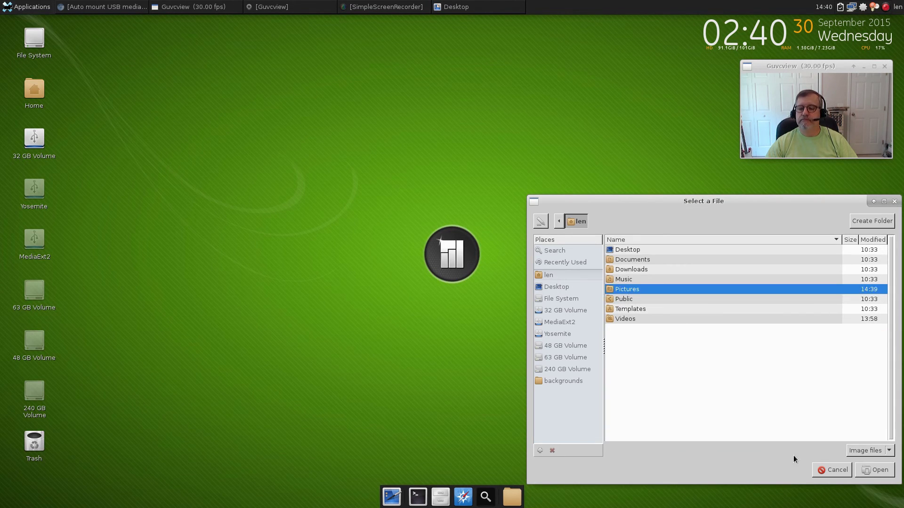
pyautogui.click(874, 470)
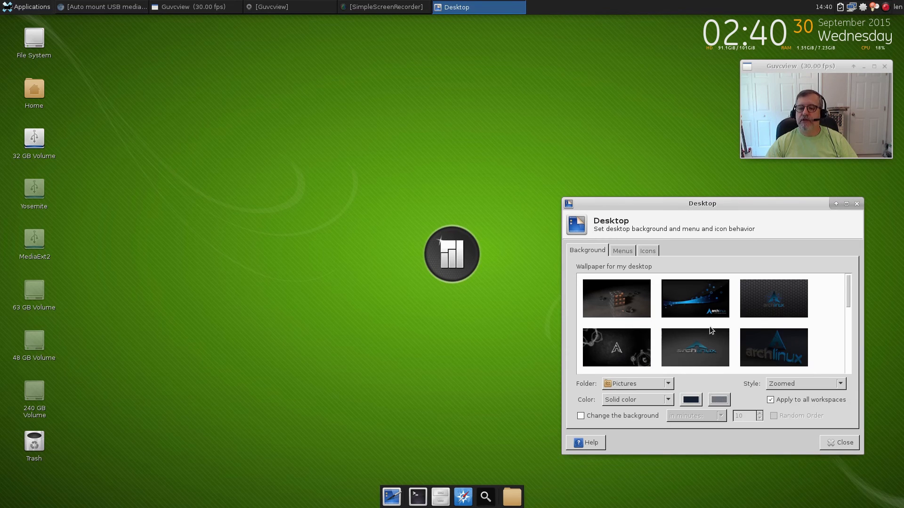
pyautogui.scroll(-3, 692, 325)
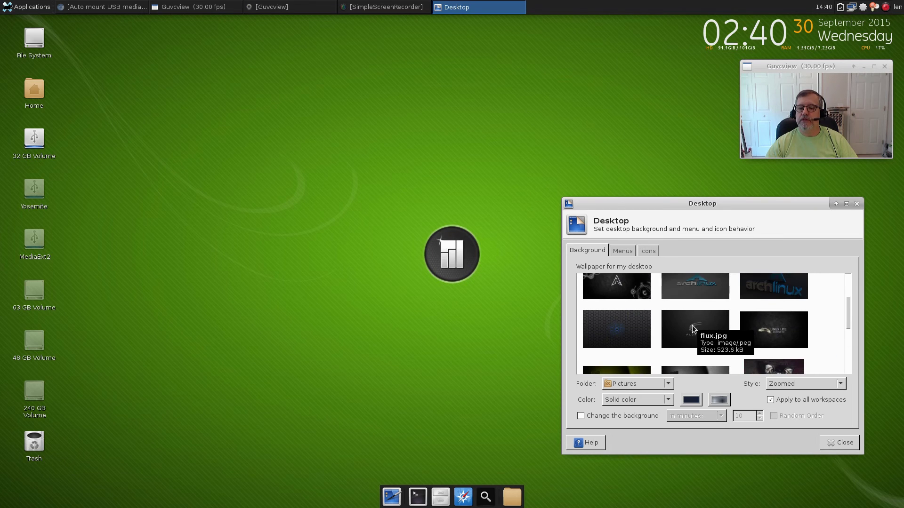
pyautogui.scroll(-3, 703, 331)
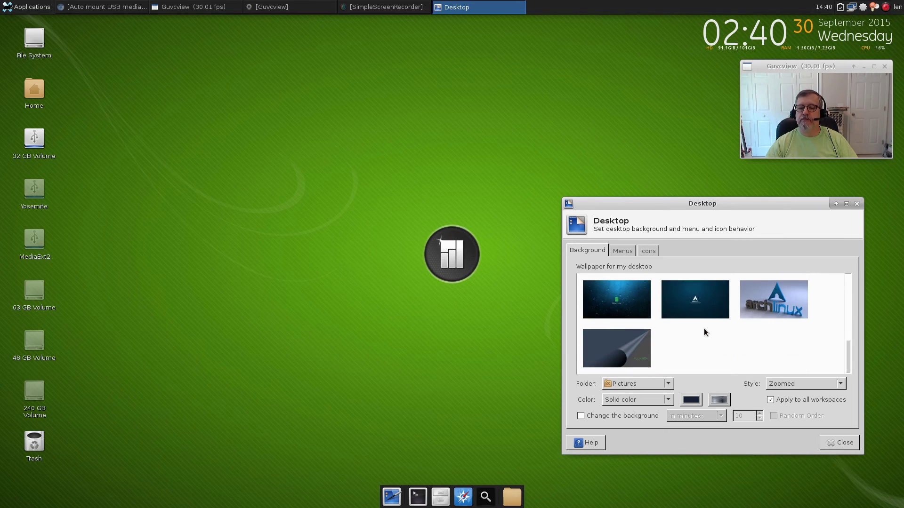
pyautogui.click(618, 298)
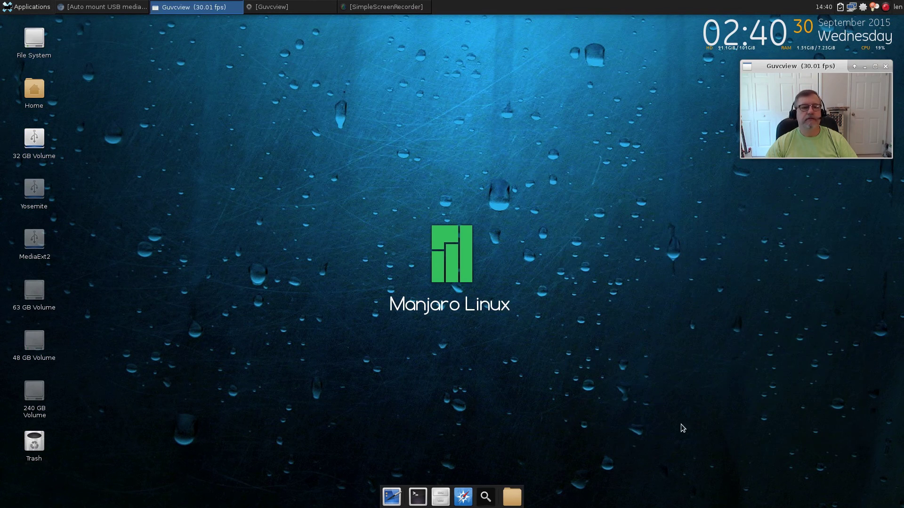
pyautogui.click(840, 442)
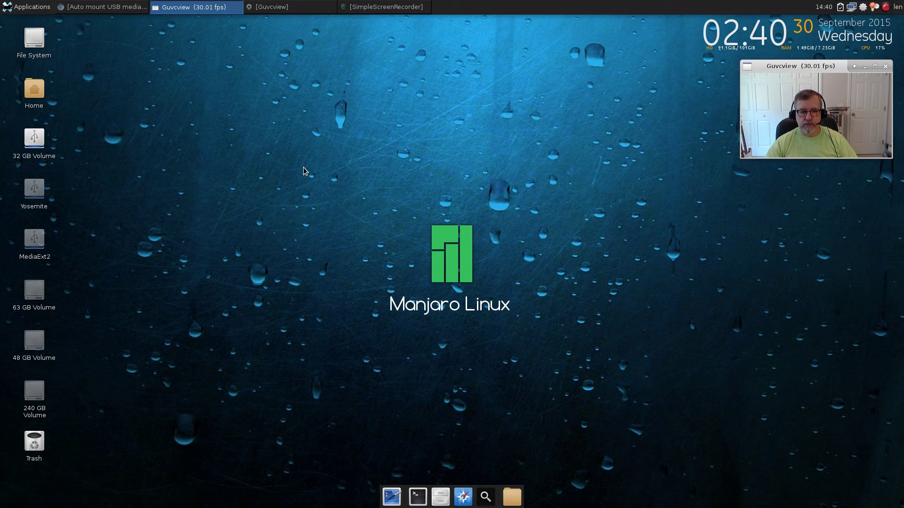
# Hide the Removable Devices icons in the Desktop settings and arrange the remaining desktop icons
pyautogui.rightClick(227, 164)
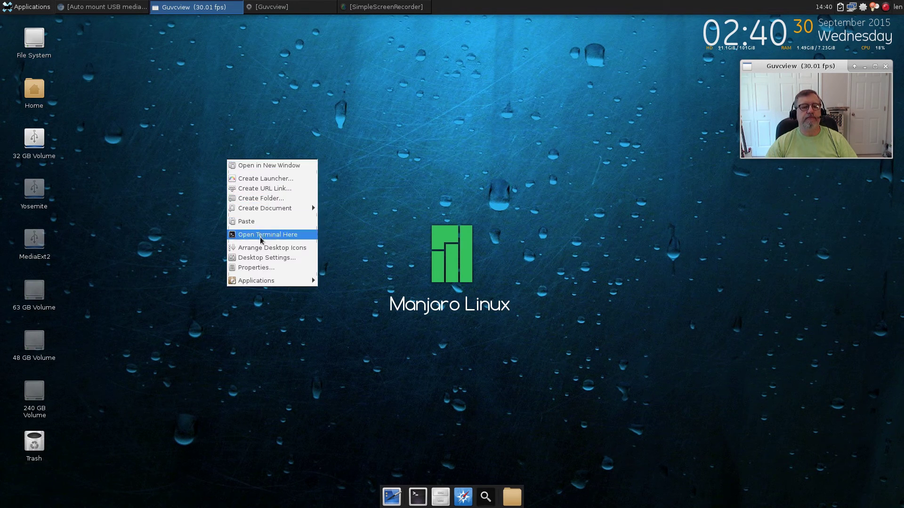
pyautogui.click(258, 259)
pyautogui.click(387, 173)
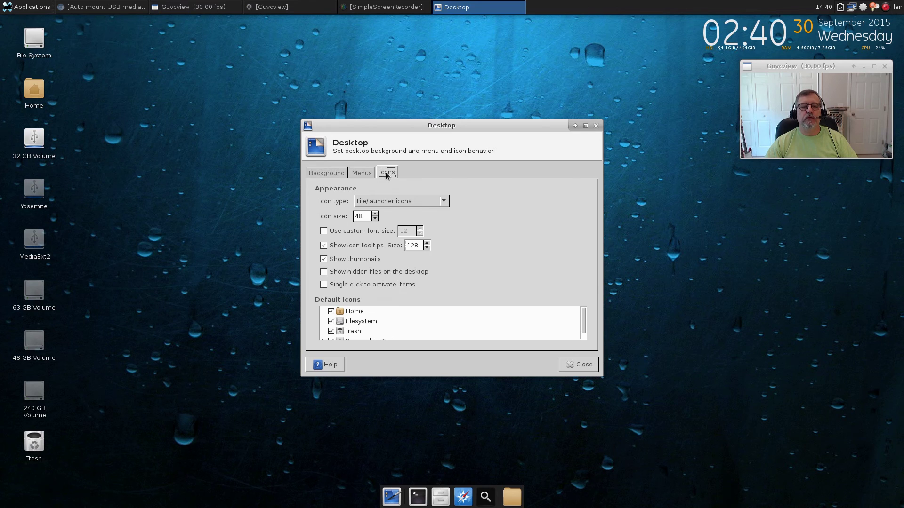
pyautogui.scroll(-1, 350, 332)
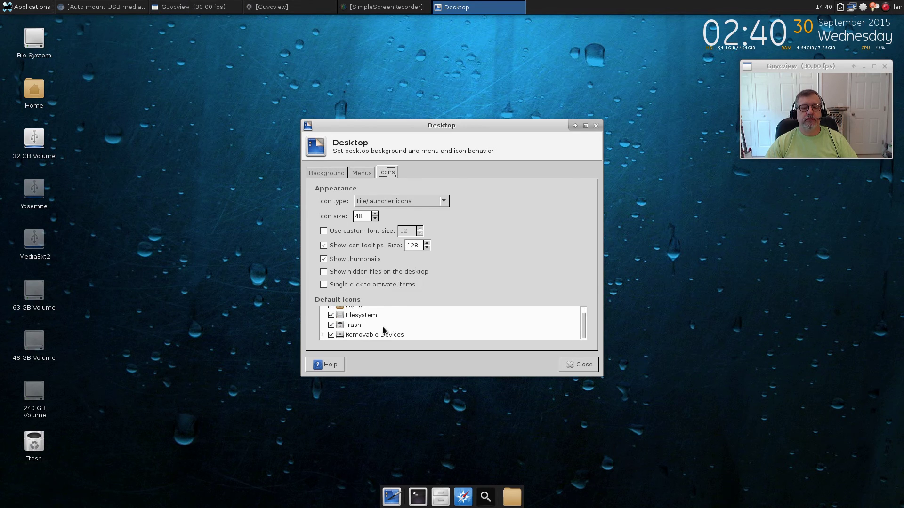
pyautogui.click(331, 337)
pyautogui.click(578, 364)
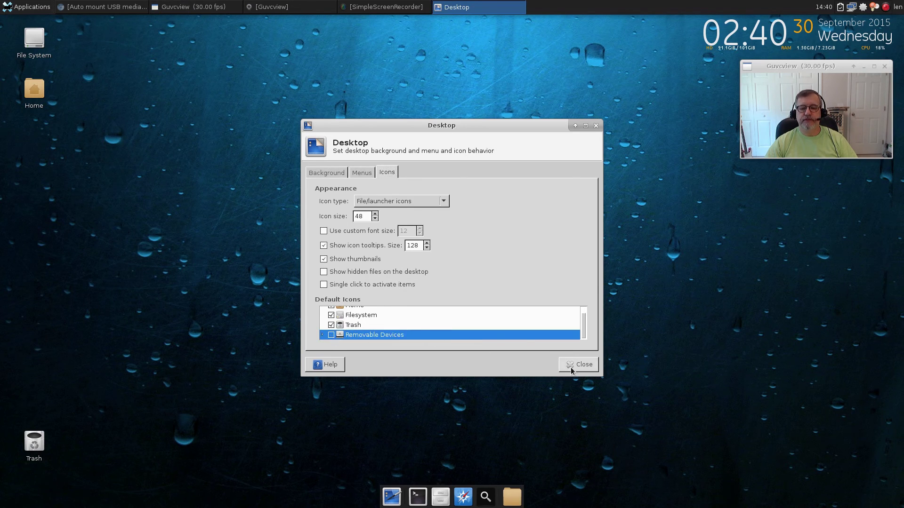
pyautogui.rightClick(328, 261)
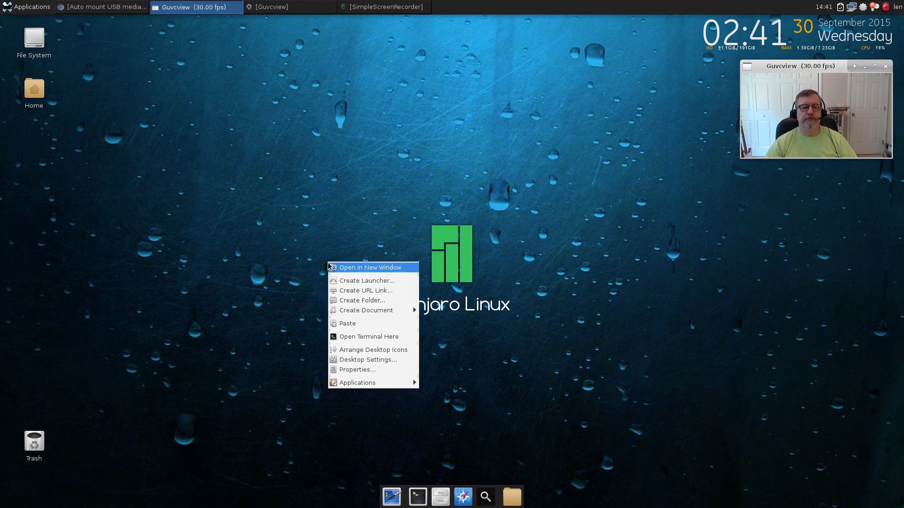
pyautogui.click(358, 349)
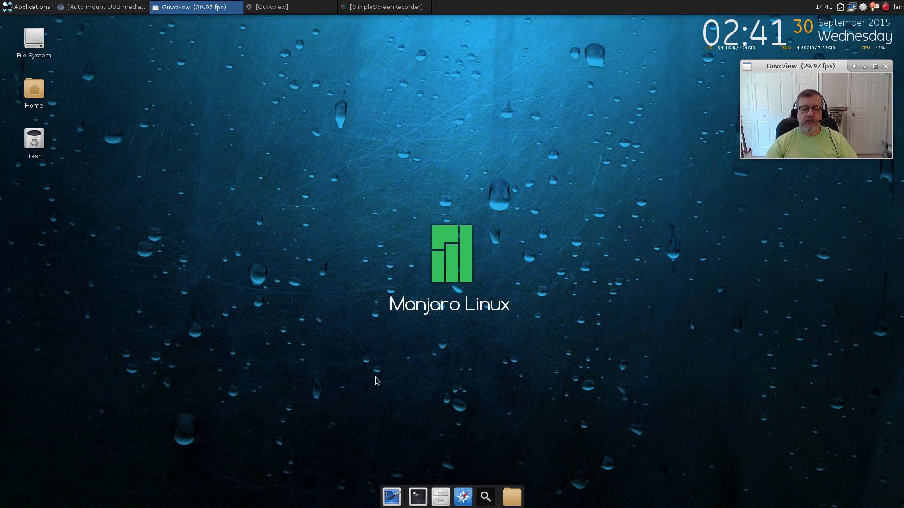
# Launch Chromium from the dock to show a new browser window, and close it again
pyautogui.click(308, 69)
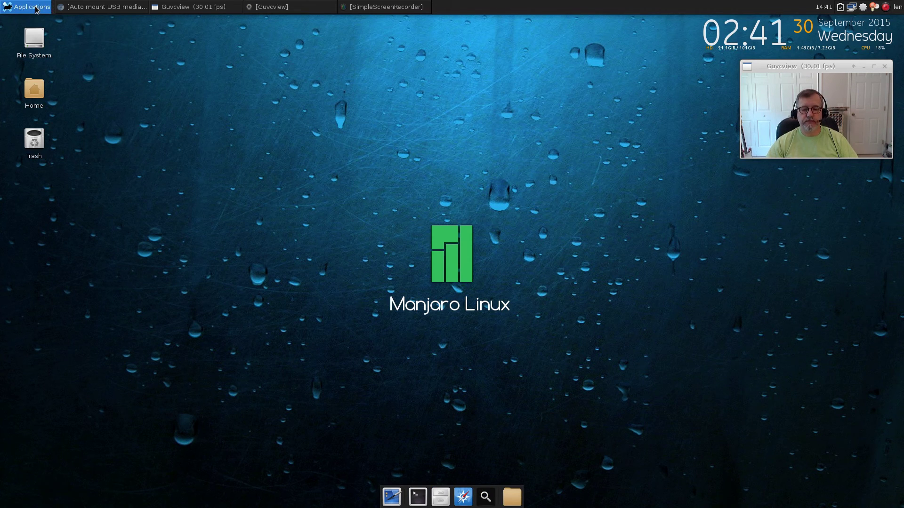
pyautogui.click(462, 497)
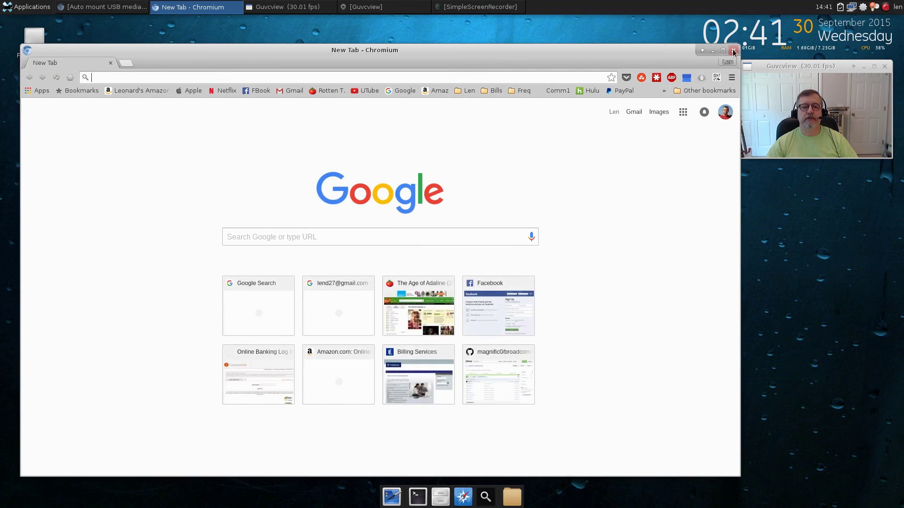
pyautogui.click(733, 50)
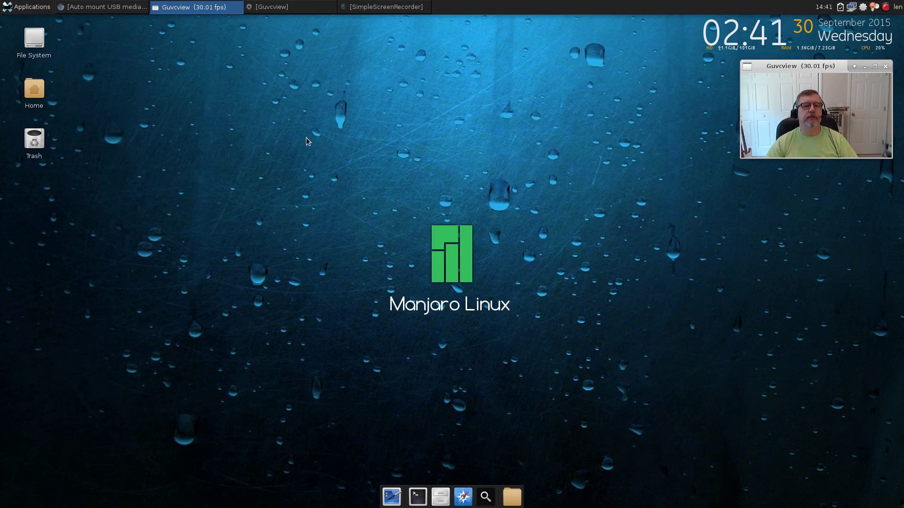
# Launch the Geary mail client from the Internet applications and cancel its account setup
pyautogui.click(25, 10)
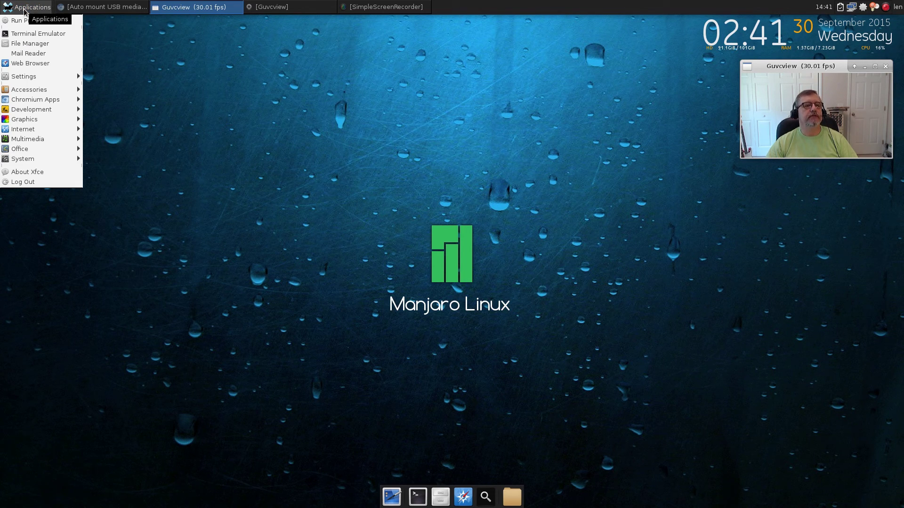
pyautogui.moveTo(33, 93)
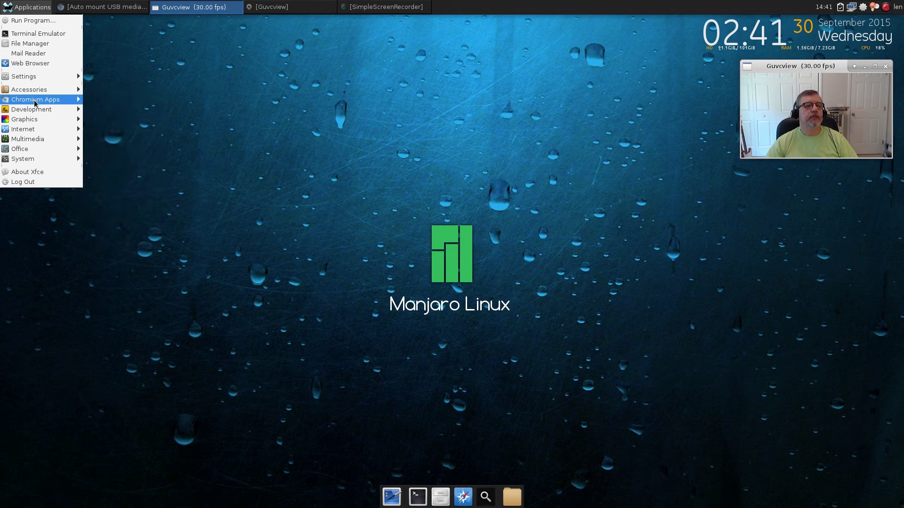
pyautogui.moveTo(37, 130)
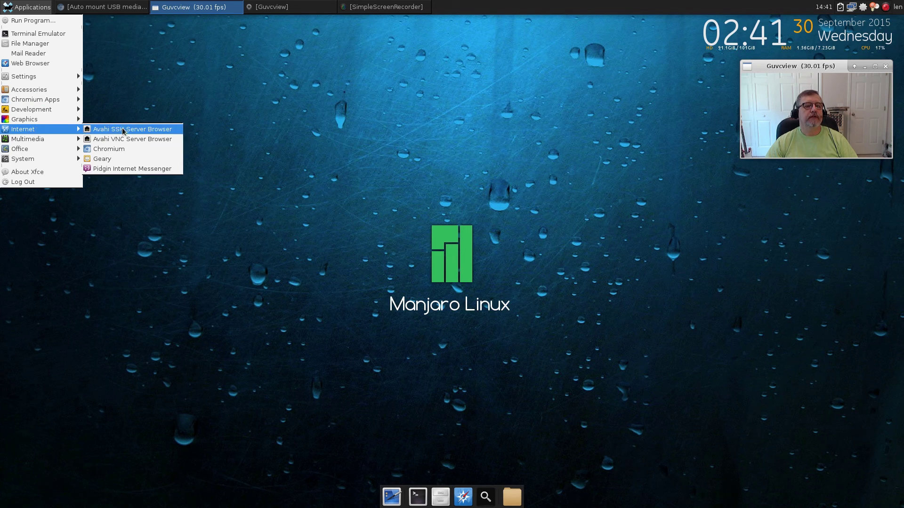
pyautogui.click(102, 161)
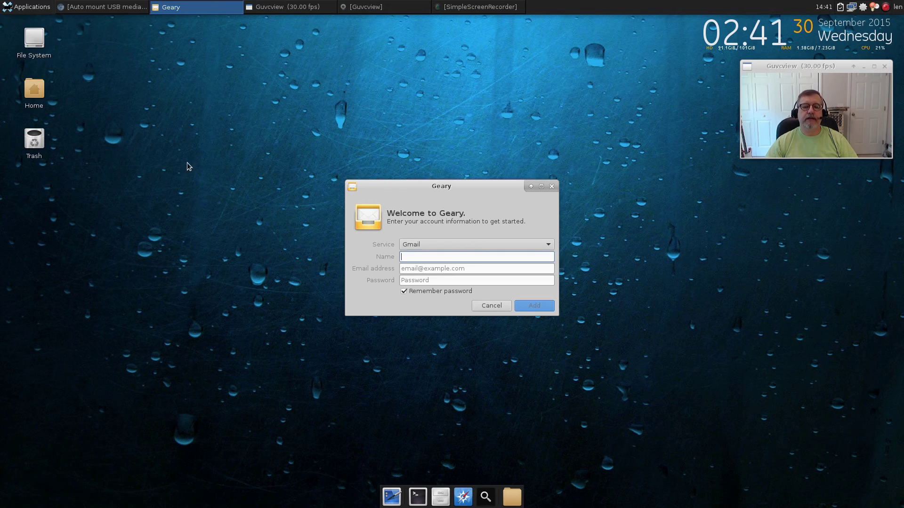
pyautogui.click(499, 309)
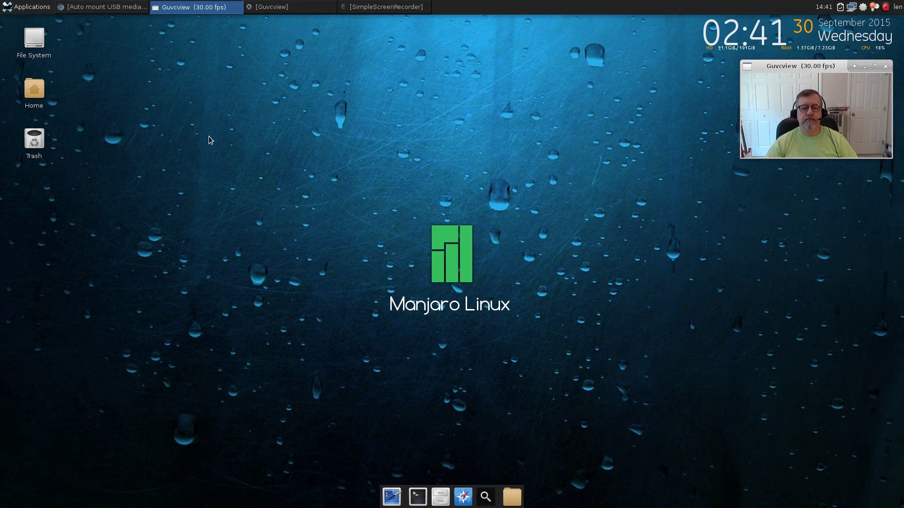
# Place a Geary launcher on the desktop from the Internet applications, and close the Chromium window with the forum pages
pyautogui.click(10, 5)
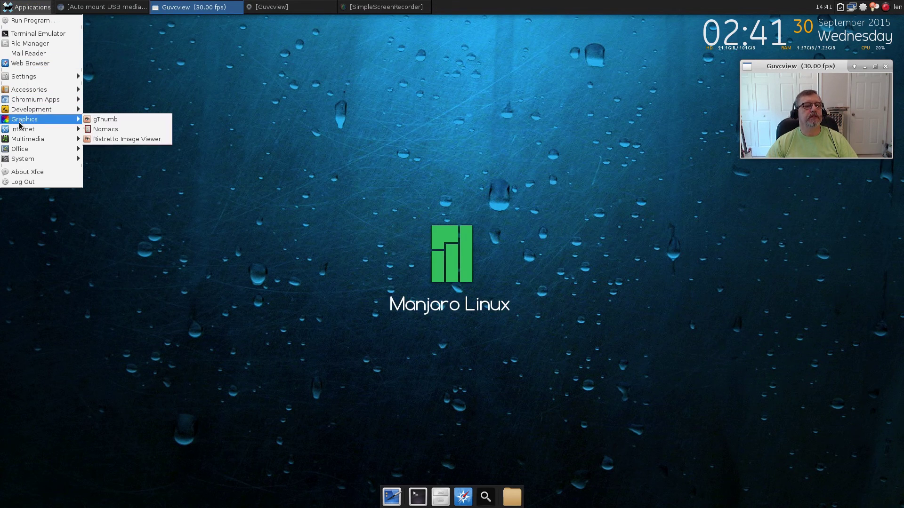
pyautogui.moveTo(20, 133)
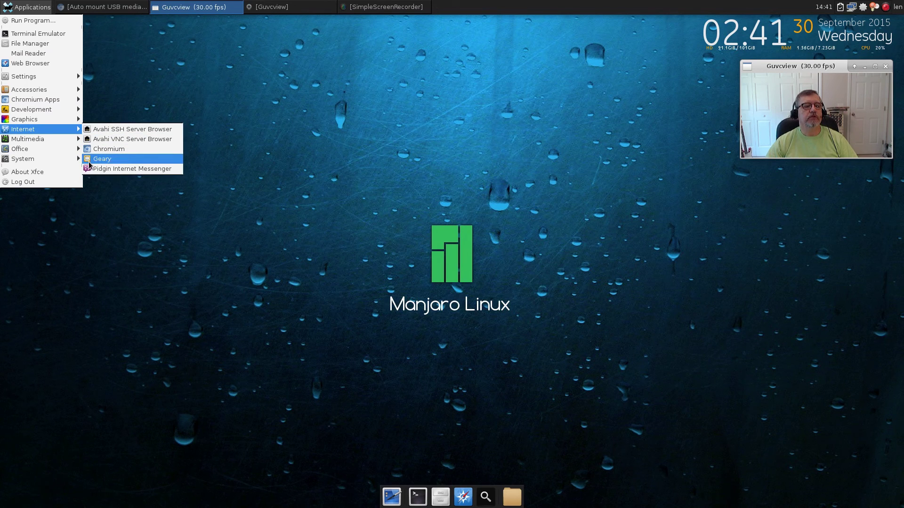
pyautogui.moveTo(292, 214); pyautogui.dragTo(462, 497)
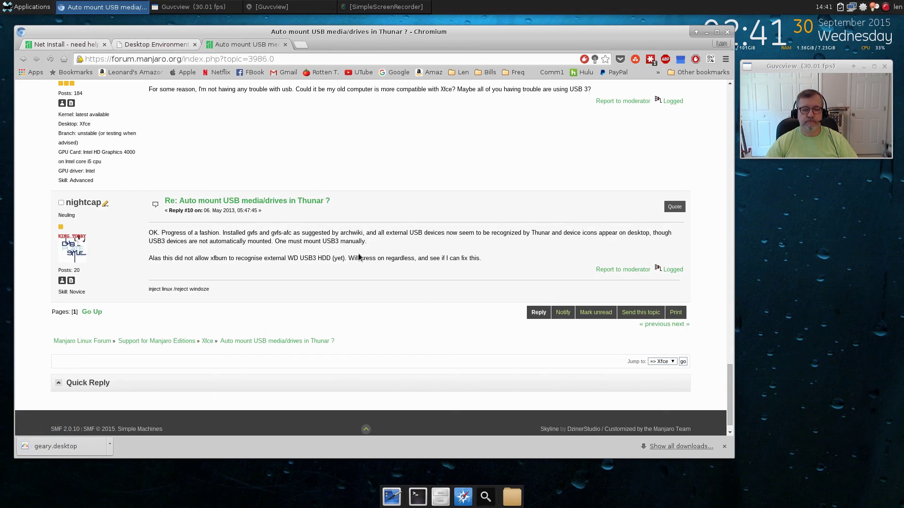
pyautogui.click(727, 33)
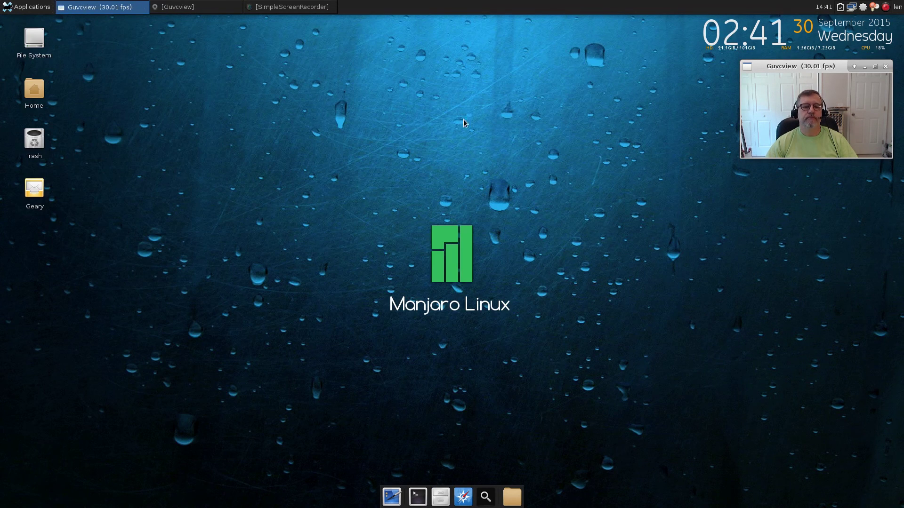
# Launch Banshee Media Player from the Multimedia applications and close its window
pyautogui.click(16, 9)
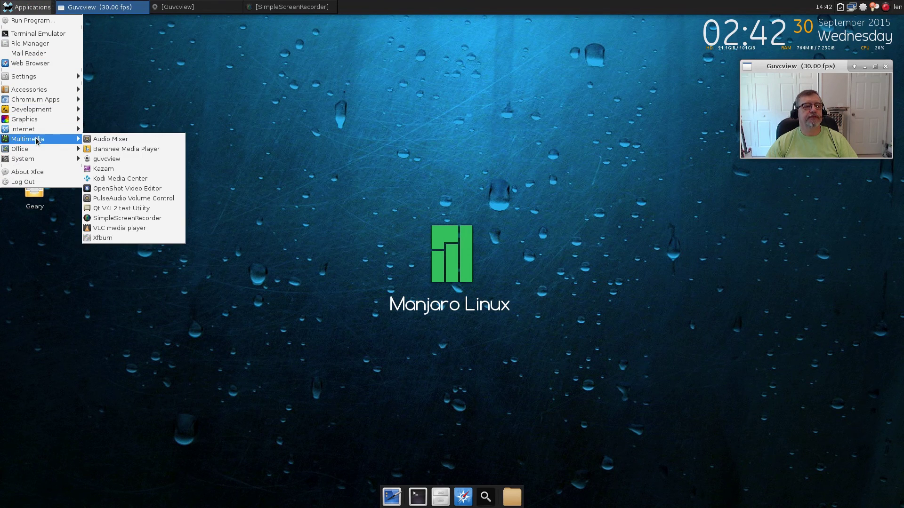
pyautogui.moveTo(62, 142)
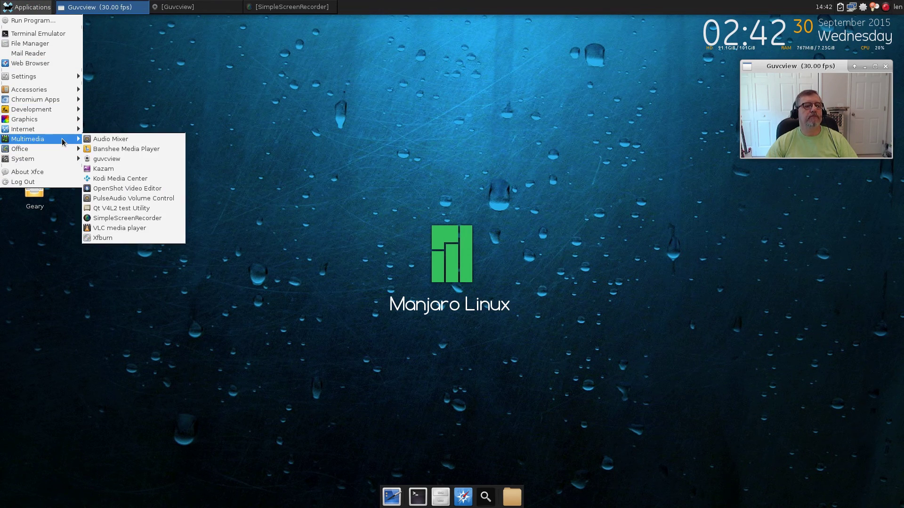
pyautogui.click(112, 150)
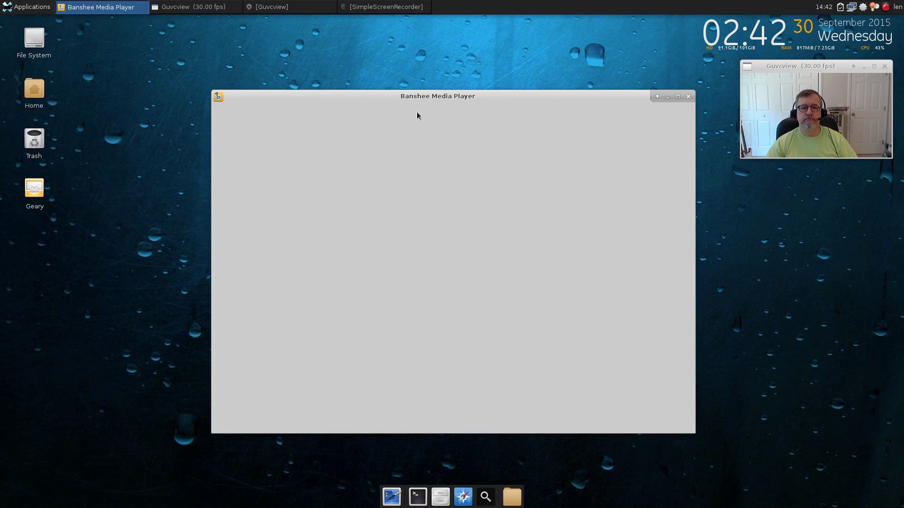
pyautogui.click(688, 97)
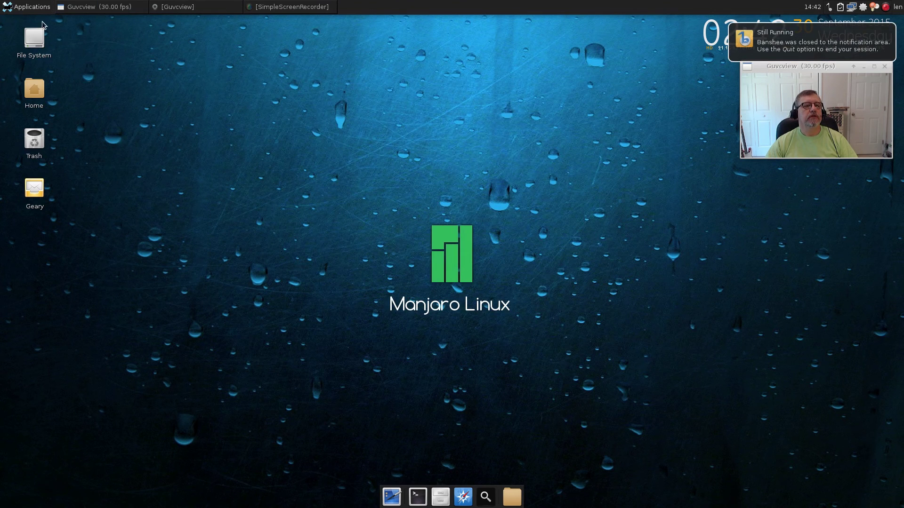
# Reopen Banshee Media Player to show its music library, and close the window again
pyautogui.click(31, 7)
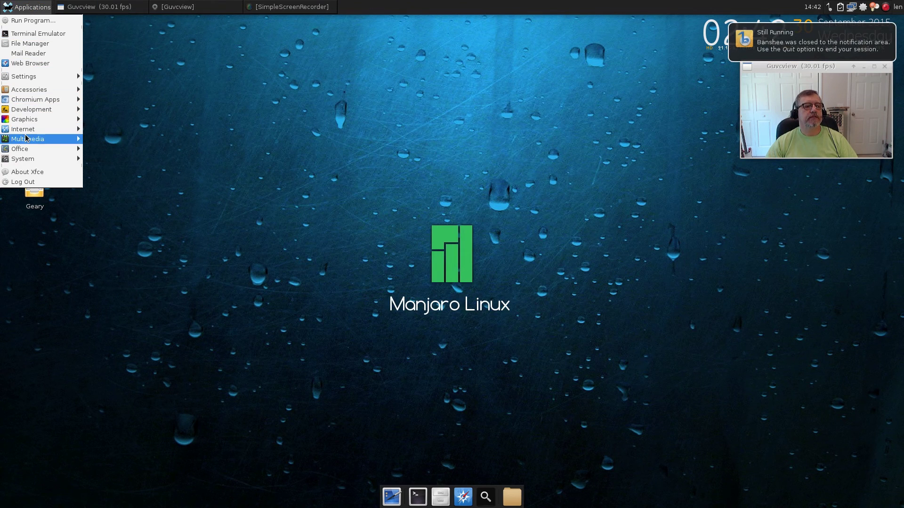
pyautogui.moveTo(29, 139)
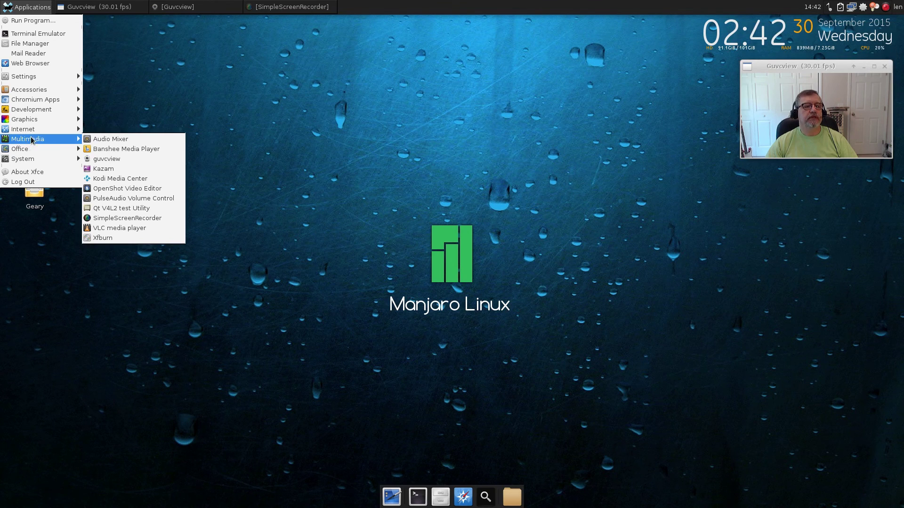
pyautogui.click(164, 150)
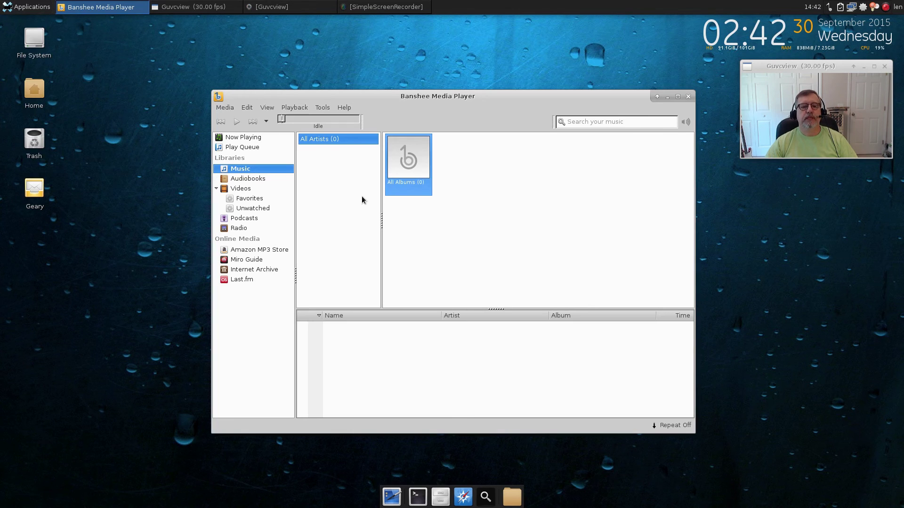
pyautogui.click(688, 97)
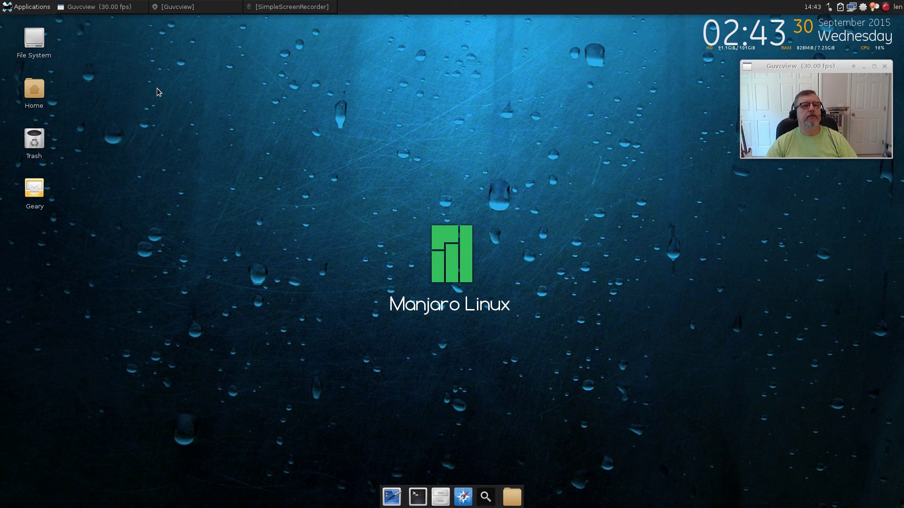
# Show the System applications category, and open a terminal window from the dock, moving it away from the desktop's centre
pyautogui.click(33, 7)
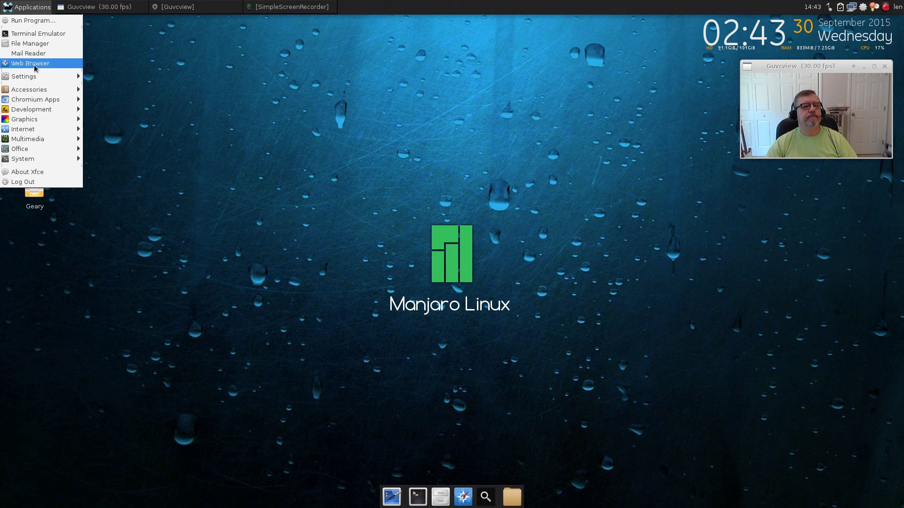
pyautogui.moveTo(33, 159)
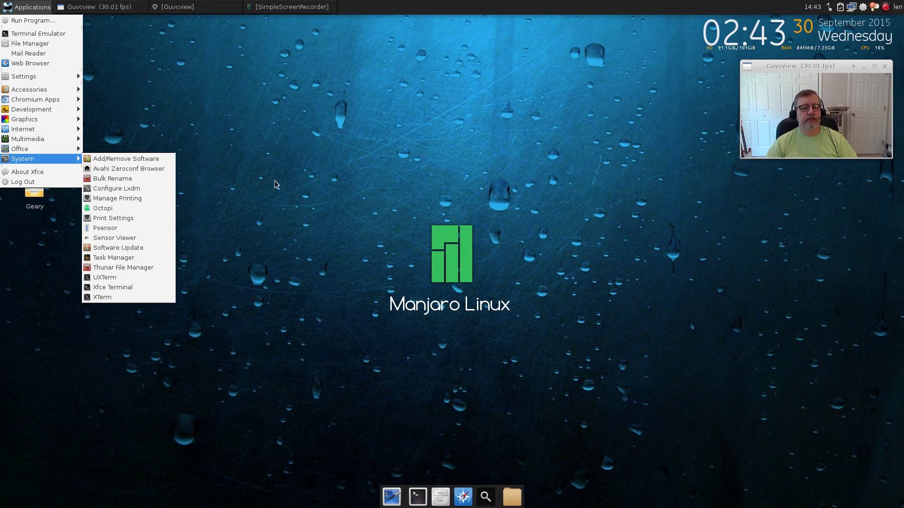
pyautogui.click(328, 188)
pyautogui.click(418, 497)
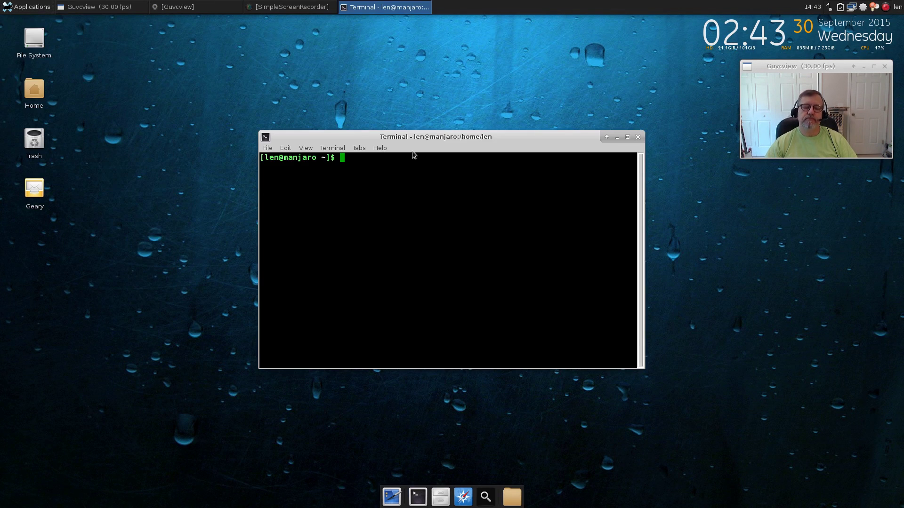
pyautogui.moveTo(451, 137); pyautogui.dragTo(603, 222)
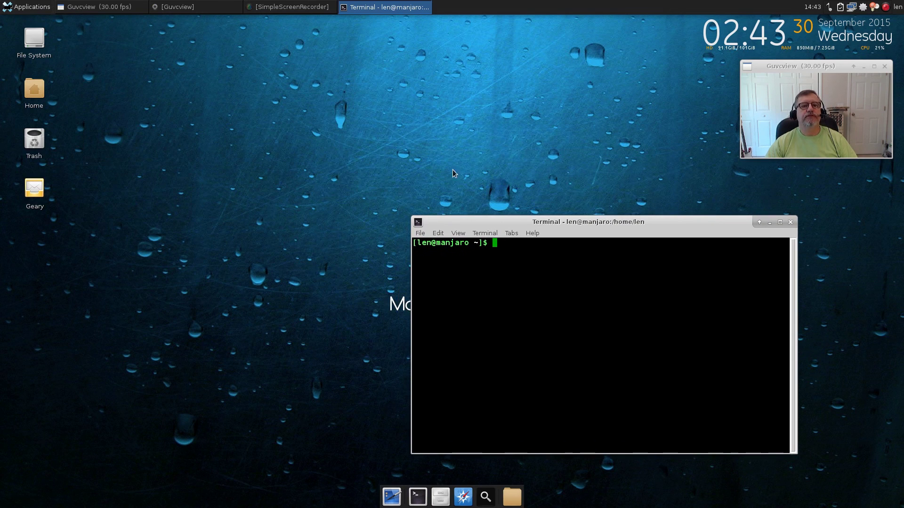
# Open the Install Desktop Environments wiki article linked in the Manjaro forum thread in Chromium and look through it for the LXDE section
pyautogui.click(463, 497)
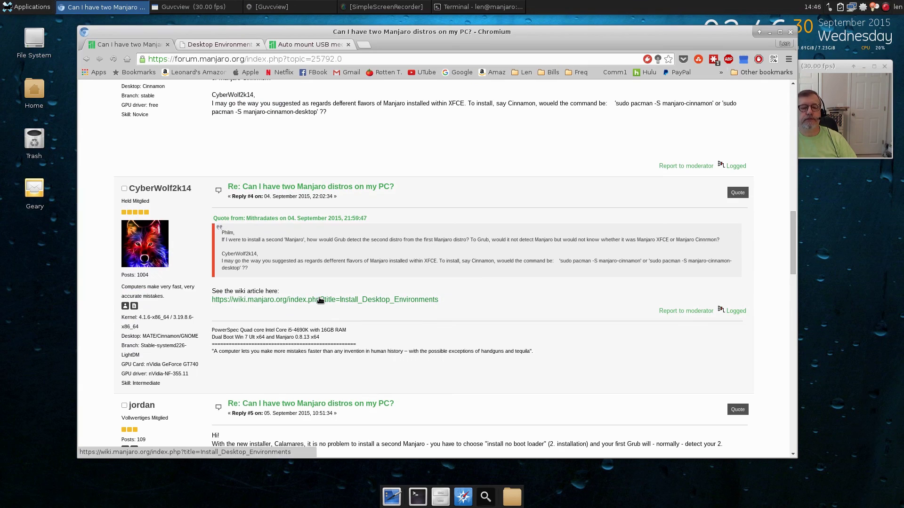
pyautogui.click(320, 300)
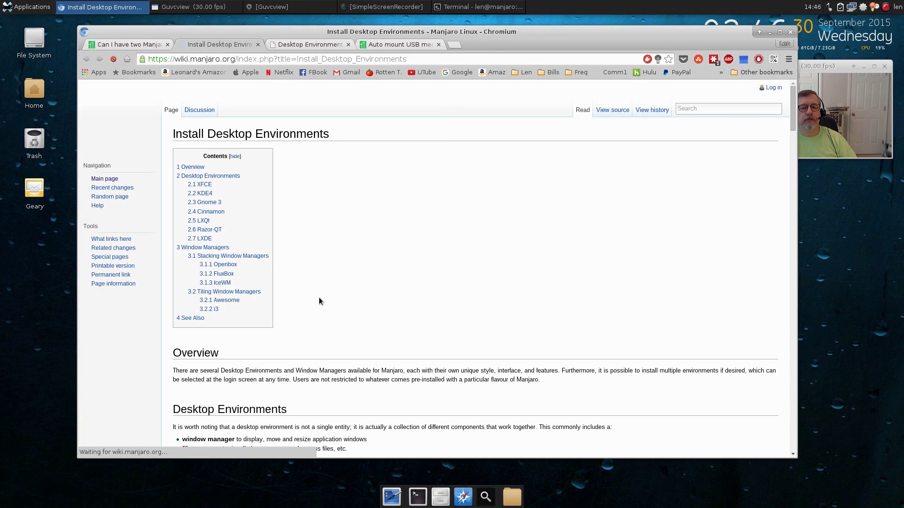
pyautogui.scroll(-10, 365, 302)
pyautogui.scroll(4, 429, 316)
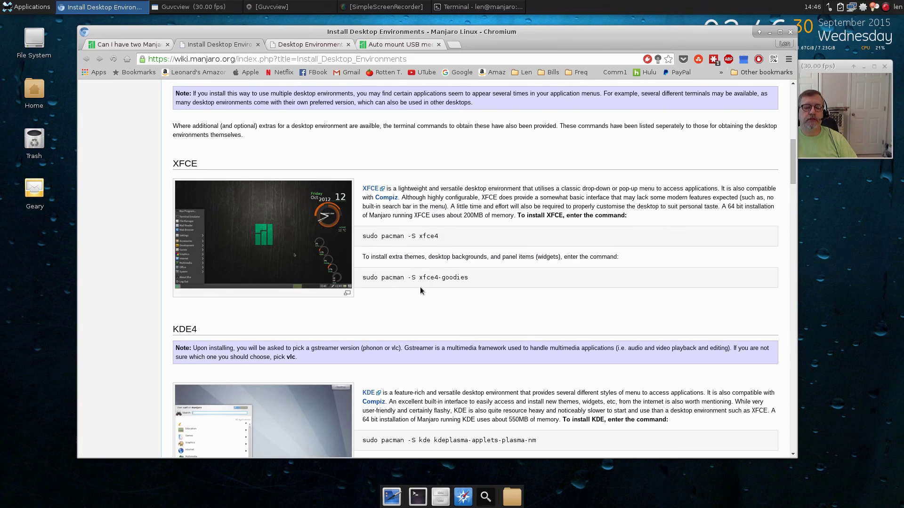
pyautogui.scroll(-4, 420, 286)
pyautogui.scroll(-16, 421, 289)
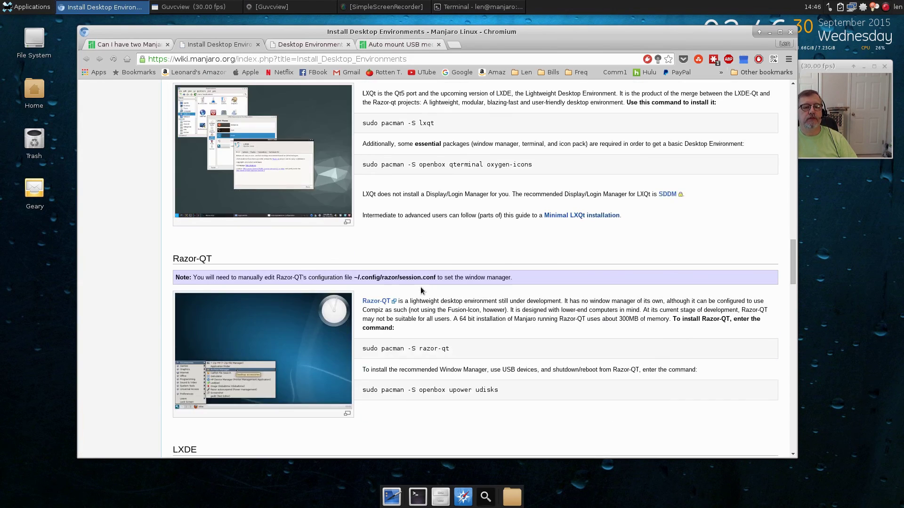
pyautogui.scroll(-7, 421, 291)
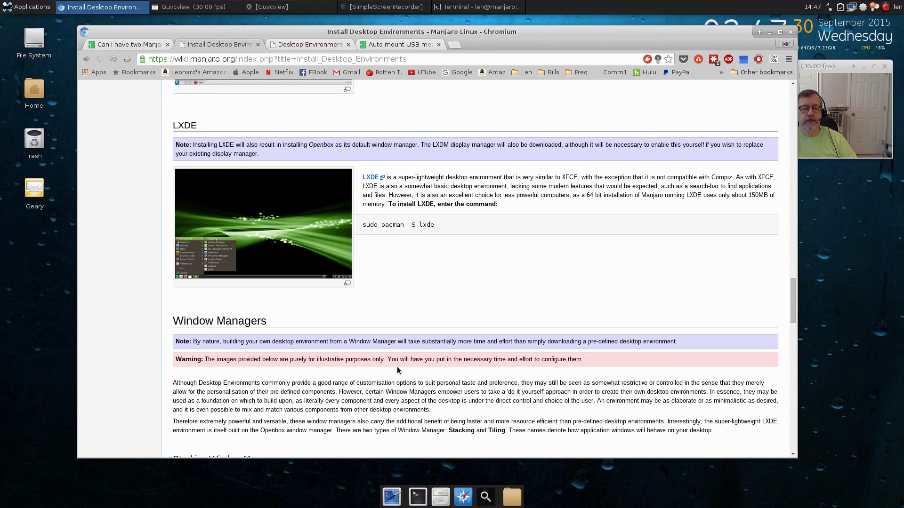
# In a new terminal, rework the recalled package command into "sudo pacman -S lxde" and run it
pyautogui.click(417, 497)
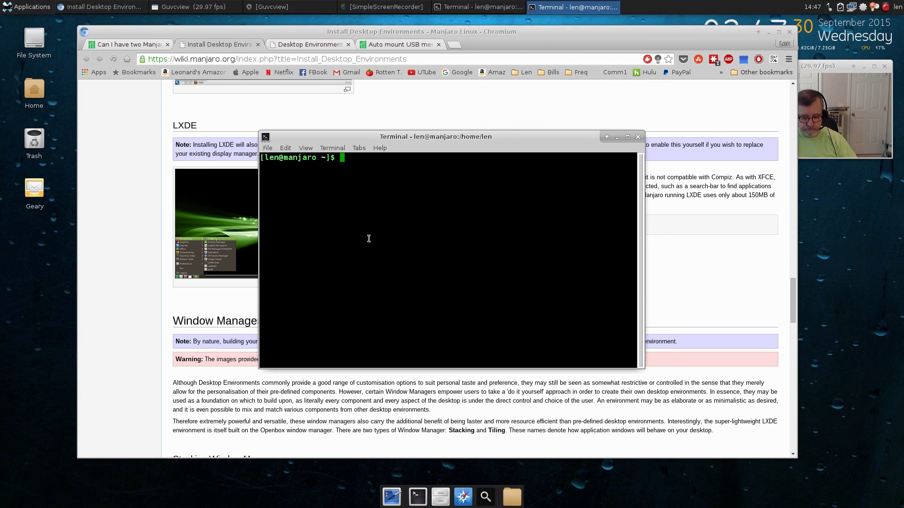
pyautogui.write('su')
pyautogui.write('do pacman -S redshift clipit geary banshee kodi gthumb nomacs openshot')
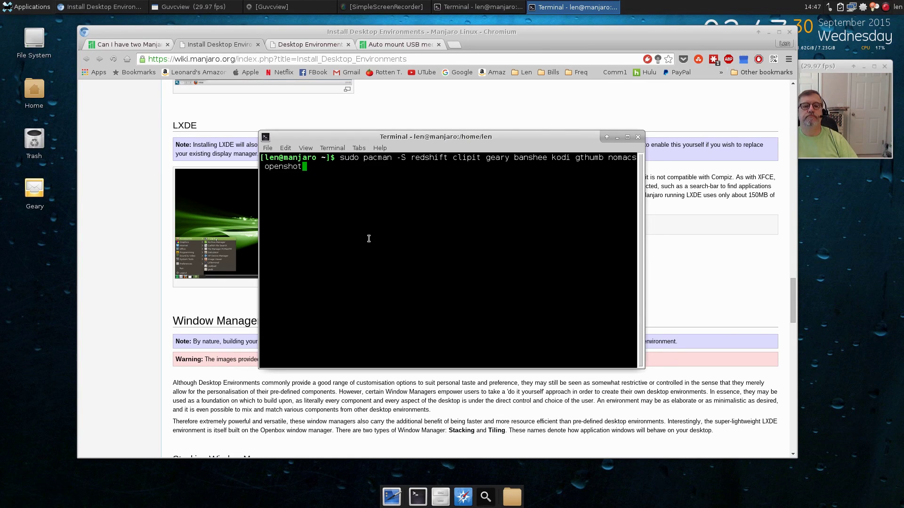
pyautogui.press('BackSpace')
pyautogui.press('BackSpace')
pyautogui.press('BackSpace')
pyautogui.press('BackSpace')
pyautogui.press('BackSpace')
pyautogui.press('BackSpace')
pyautogui.press('BackSpace')
pyautogui.press('BackSpace')
pyautogui.press('BackSpace')
pyautogui.press('BackSpace')
pyautogui.press('BackSpace')
pyautogui.press('BackSpace')
pyautogui.press('BackSpace')
pyautogui.press('BackSpace')
pyautogui.press('BackSpace')
pyautogui.press('BackSpace')
pyautogui.press('BackSpace')
pyautogui.press('BackSpace')
pyautogui.press('BackSpace')
pyautogui.press('BackSpace')
pyautogui.press('BackSpace')
pyautogui.press('BackSpace')
pyautogui.press('BackSpace')
pyautogui.press('BackSpace')
pyautogui.press('BackSpace')
pyautogui.press('BackSpace')
pyautogui.press('BackSpace')
pyautogui.press('BackSpace')
pyautogui.press('BackSpace')
pyautogui.press('BackSpace')
pyautogui.press('BackSpace')
pyautogui.press('BackSpace')
pyautogui.press('BackSpace')
pyautogui.press('BackSpace')
pyautogui.press('BackSpace')
pyautogui.press('BackSpace')
pyautogui.press('BackSpace')
pyautogui.press('BackSpace')
pyautogui.press('BackSpace')
pyautogui.press('BackSpace')
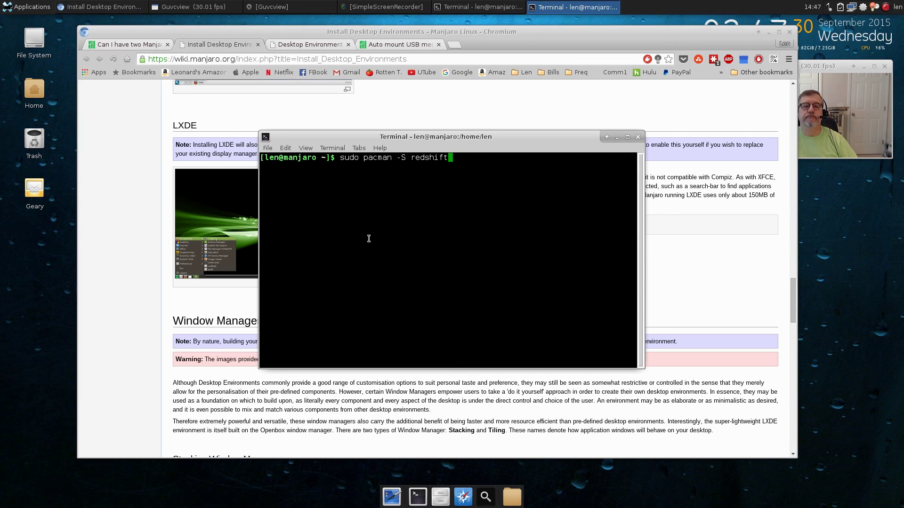
pyautogui.write('lxde')
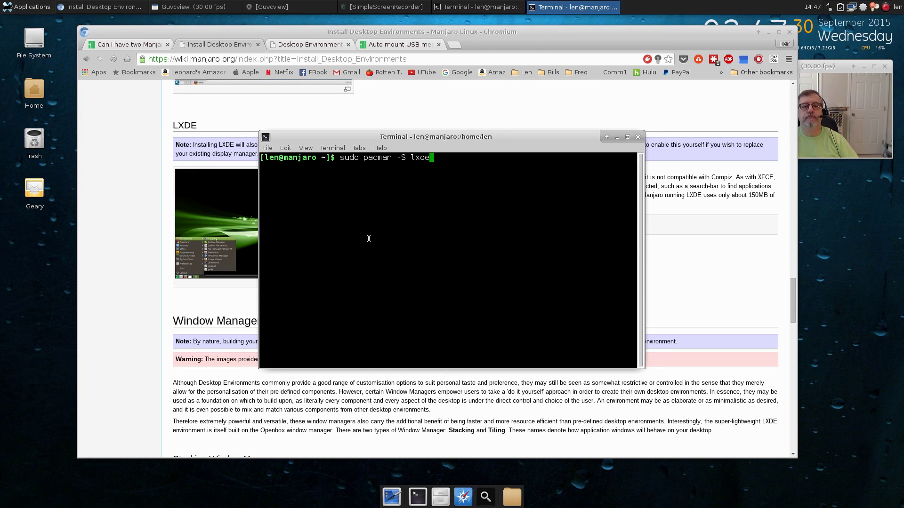
pyautogui.press('Return')
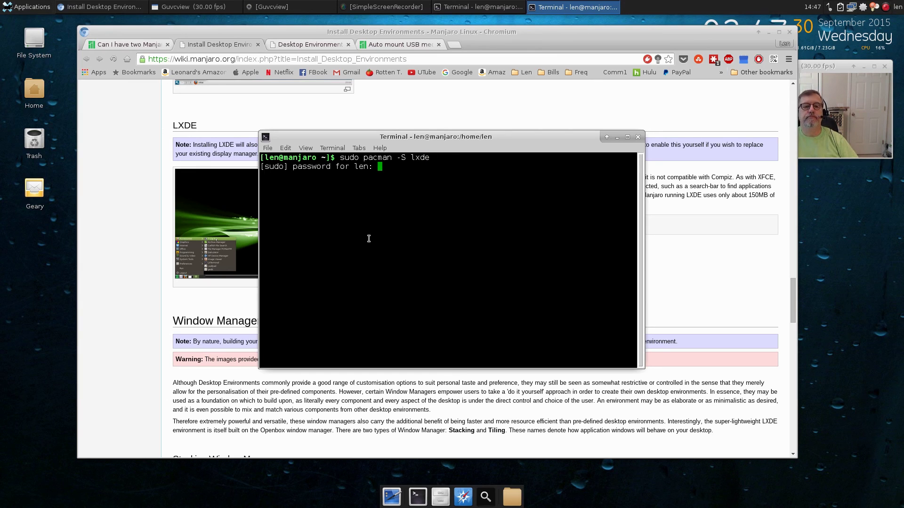
# Enter the sudo password, accept the default selection of all lxde group members, and proceed with the installation
pyautogui.press('Return')
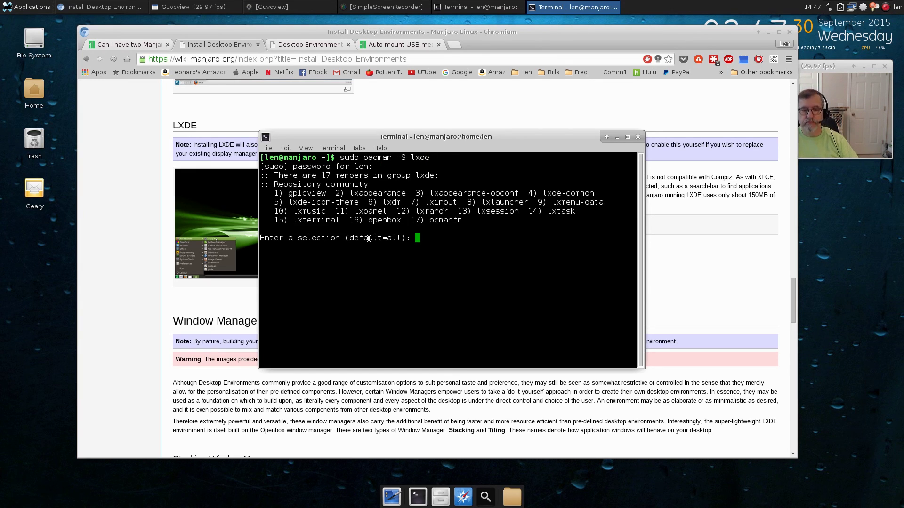
pyautogui.press('Return')
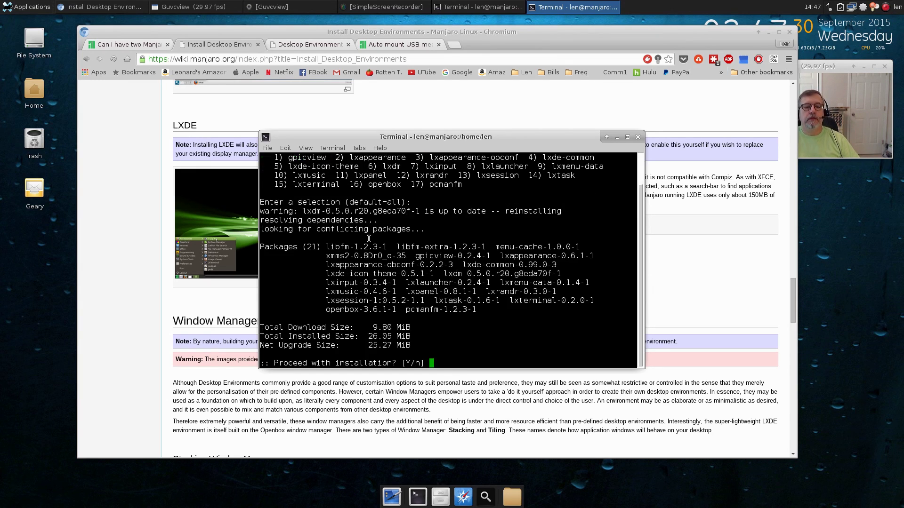
pyautogui.press('Return')
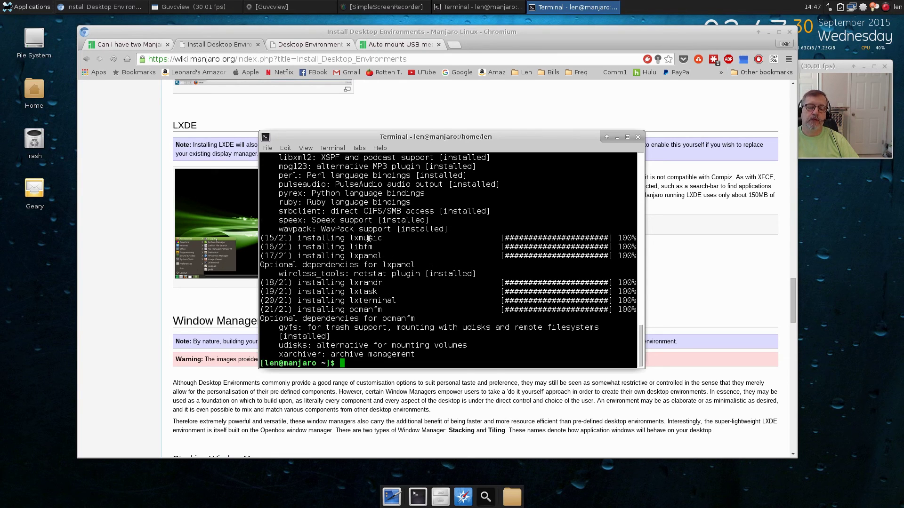
# Close the installation terminal, the Chromium window with the wiki article, and the remaining terminal
pyautogui.click(637, 138)
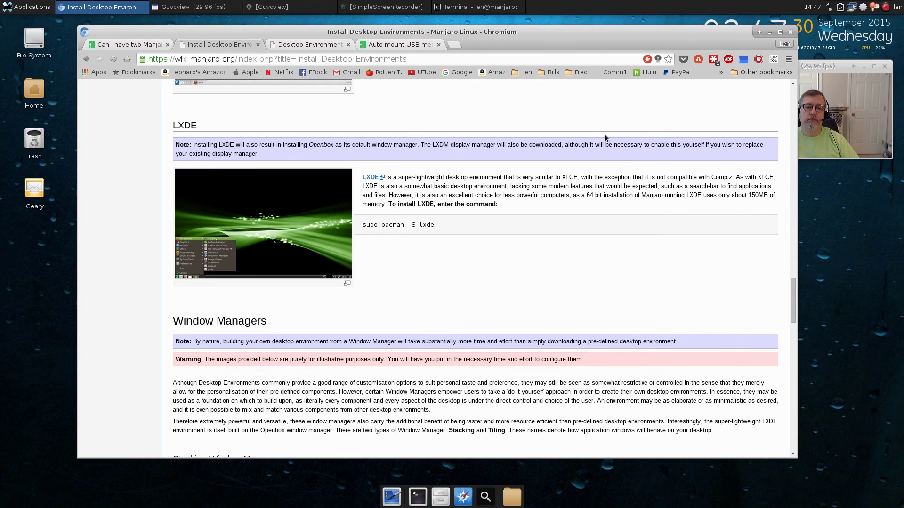
pyautogui.click(790, 32)
pyautogui.click(789, 221)
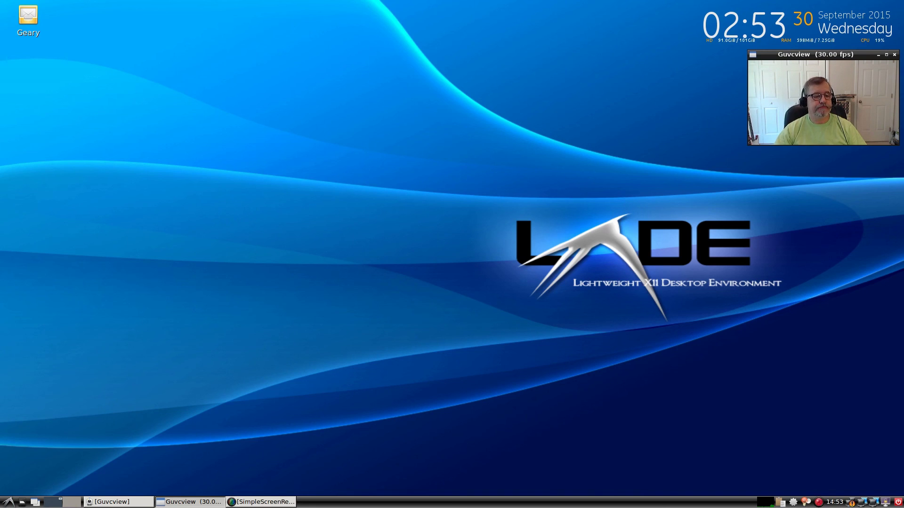
# Show the application categories in the LXDE session's main menu and dismiss it
pyautogui.click(8, 502)
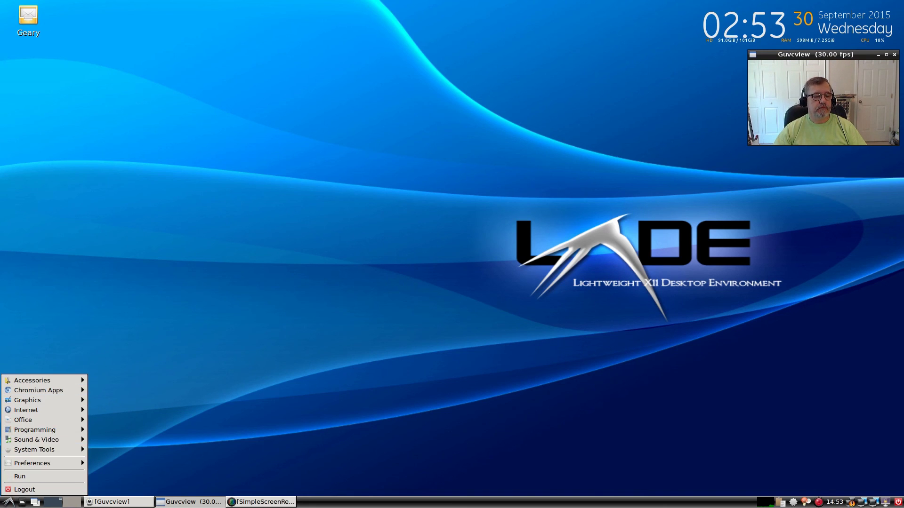
pyautogui.moveTo(32, 381)
pyautogui.press('Escape')
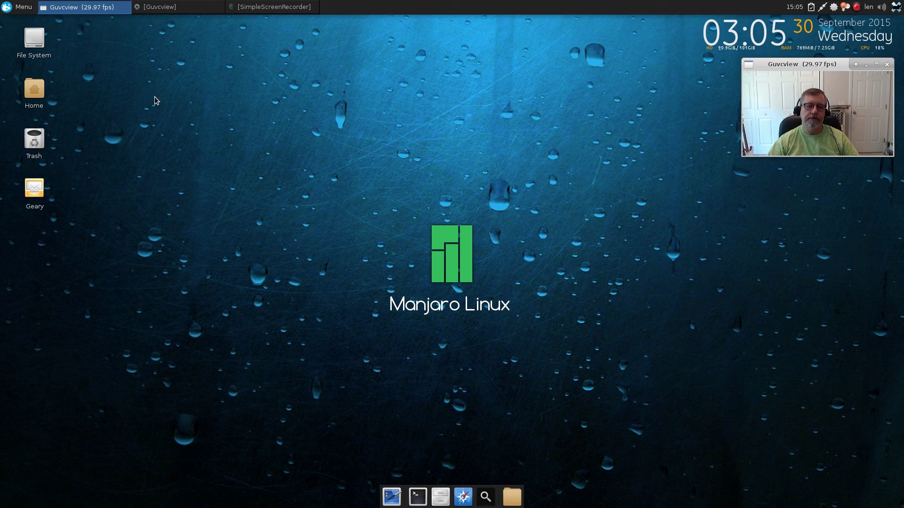
# Show the classic Xfce applications menu back in the Xfce session and dismiss it
pyautogui.click(898, 7)
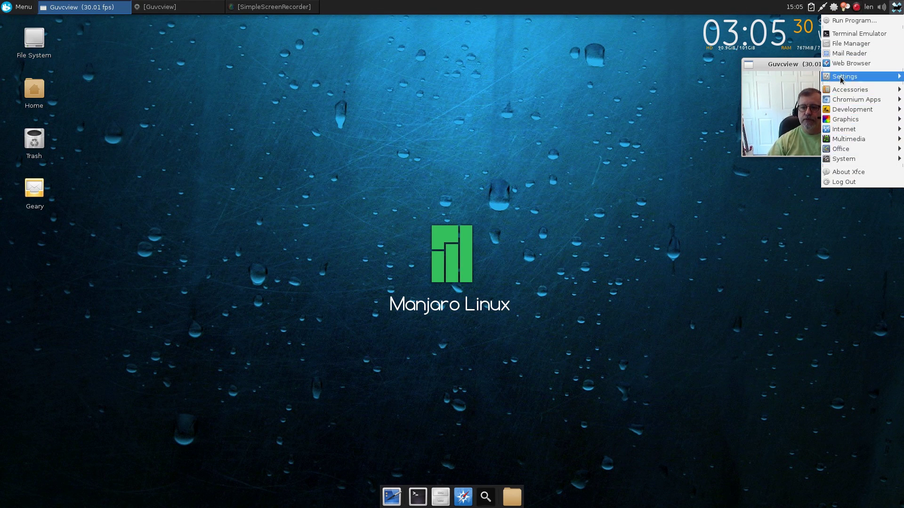
pyautogui.click(604, 185)
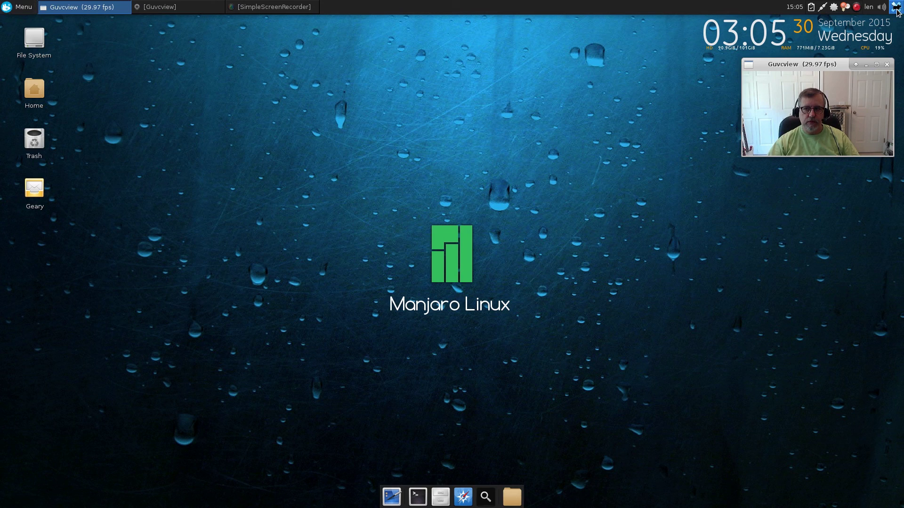
# Add a Kodi Media Center launcher from the Multimedia applications to Panel 2
pyautogui.click(8, 8)
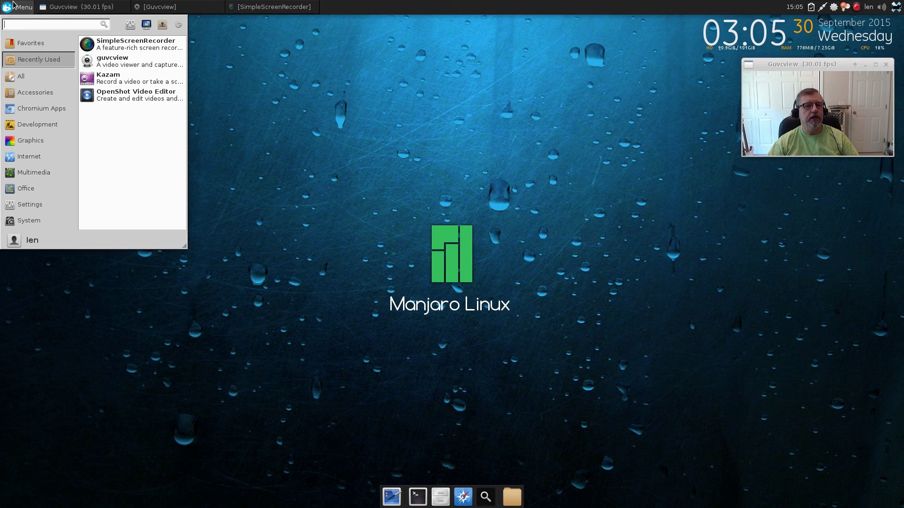
pyautogui.click(28, 175)
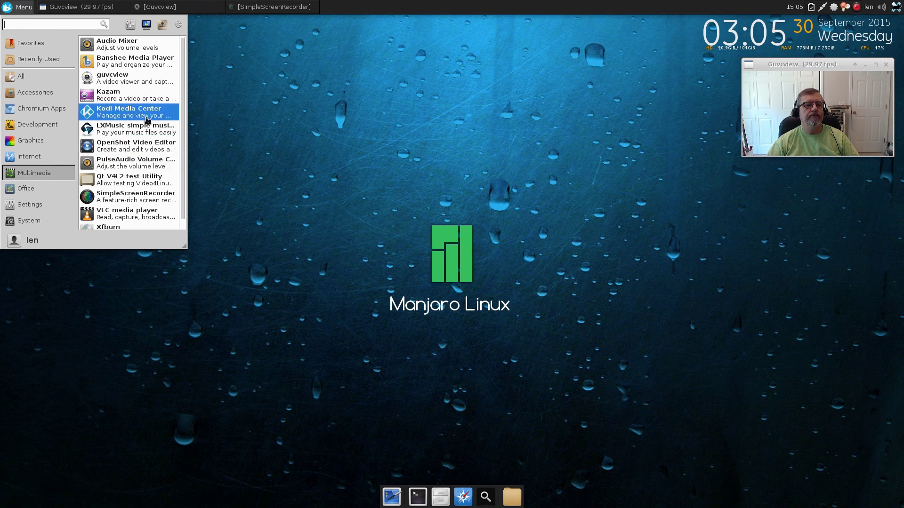
pyautogui.rightClick(122, 114)
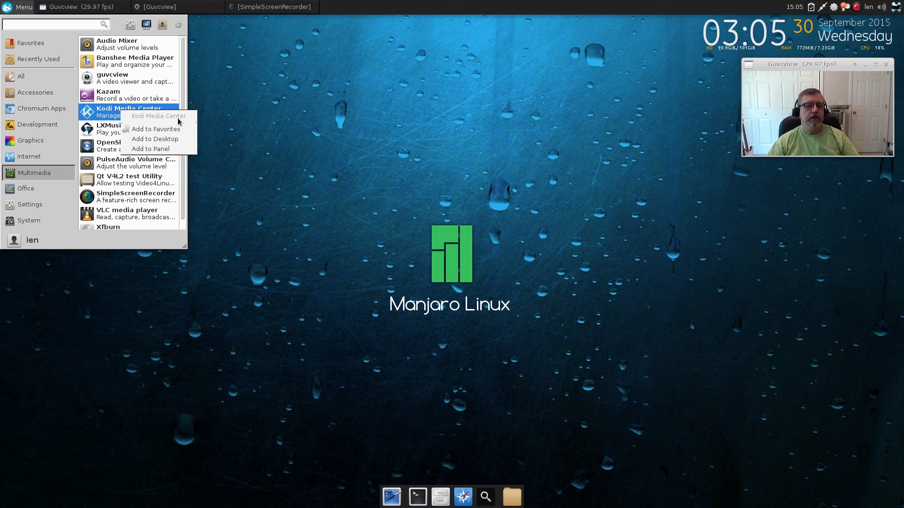
pyautogui.click(150, 149)
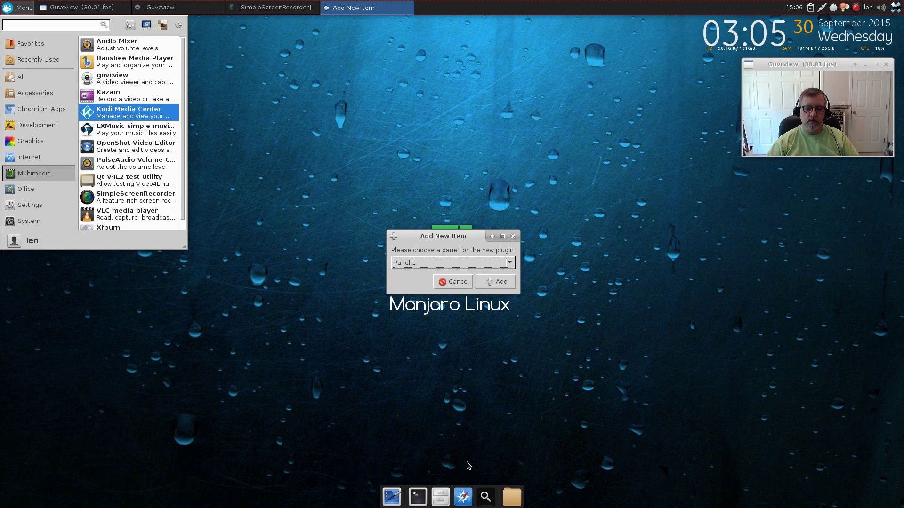
pyautogui.click(510, 265)
pyautogui.click(498, 275)
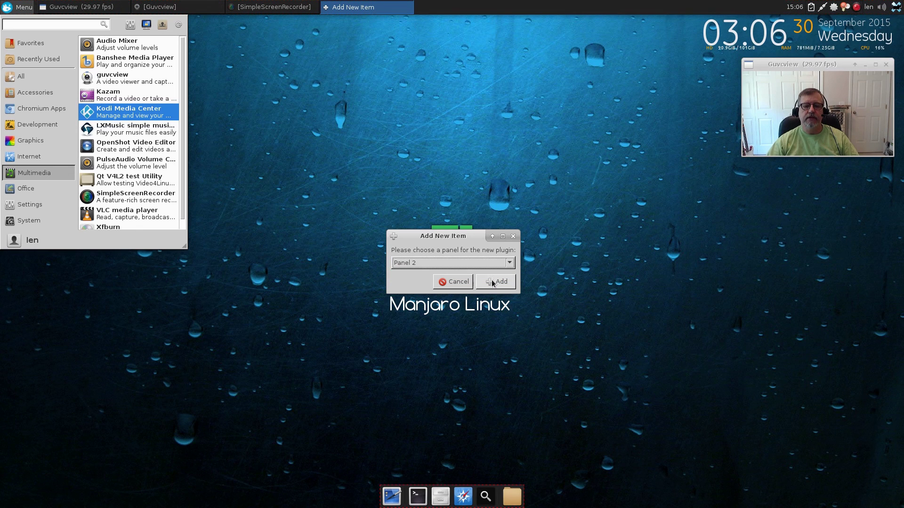
pyautogui.click(497, 282)
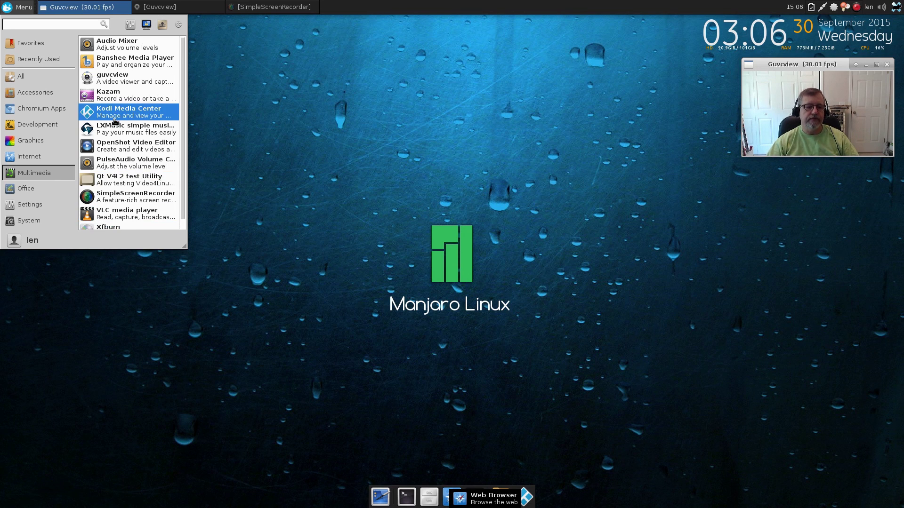
# Add a Banshee Media Player launcher to Panel 2 and dismiss the applications menu
pyautogui.scroll(-1, 132, 150)
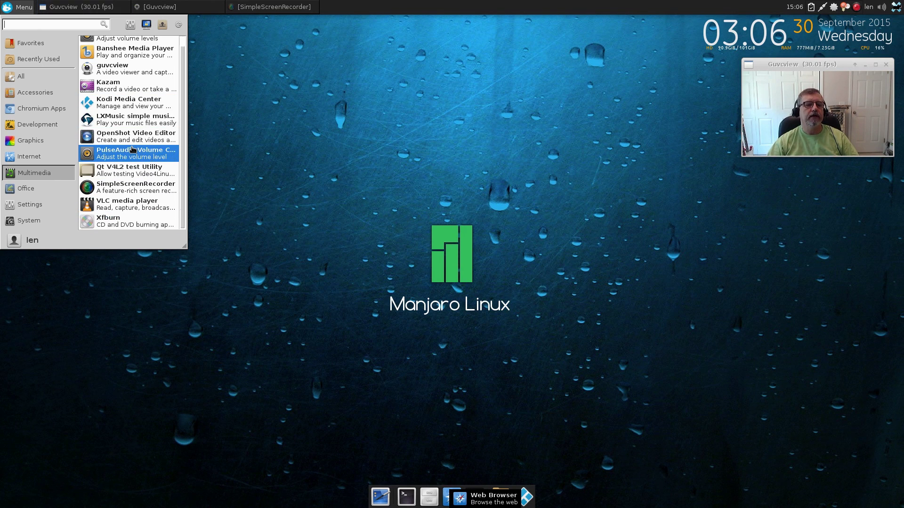
pyautogui.scroll(1, 118, 148)
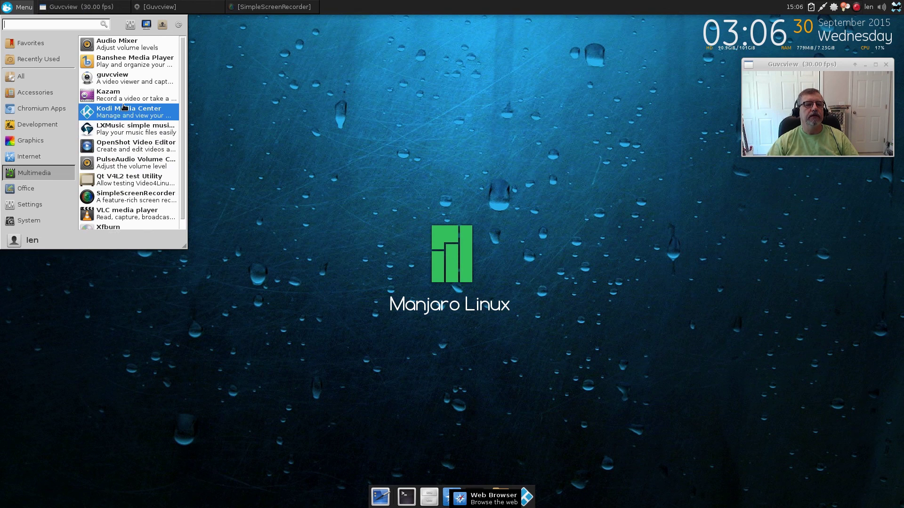
pyautogui.rightClick(115, 64)
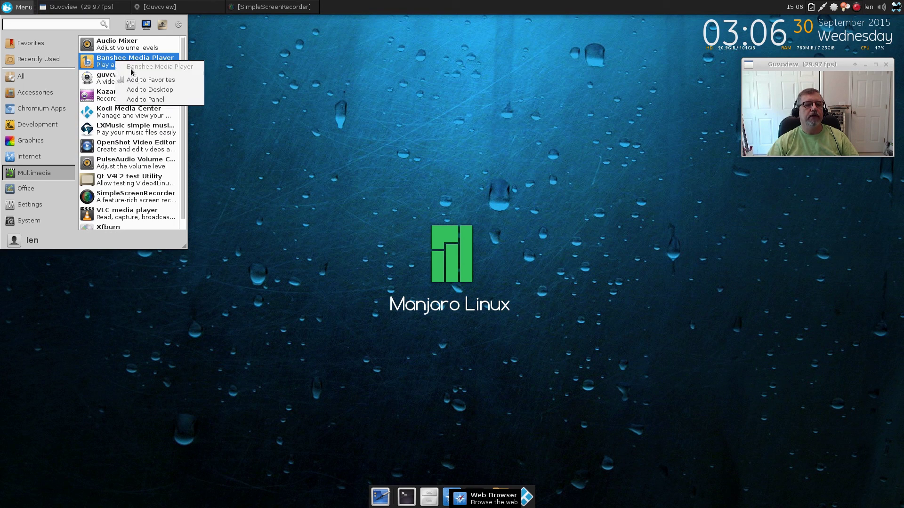
pyautogui.click(140, 103)
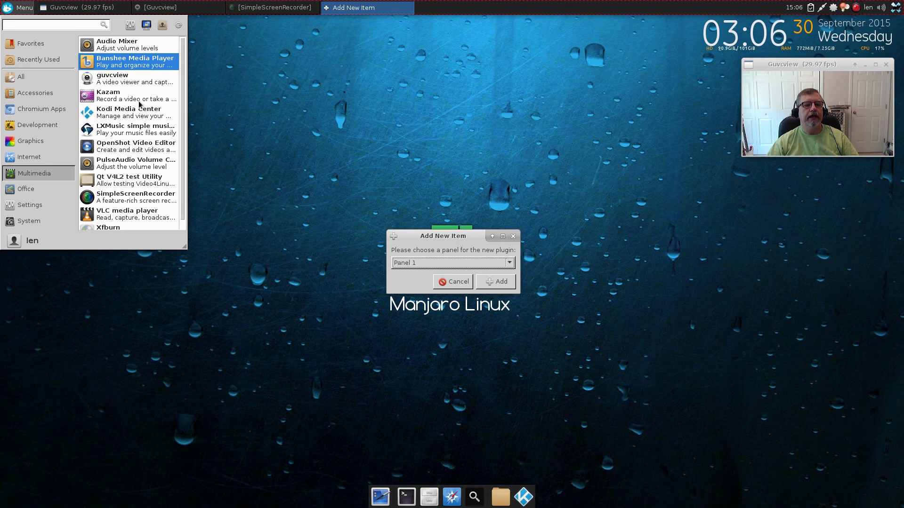
pyautogui.click(508, 263)
pyautogui.click(492, 280)
pyautogui.click(500, 283)
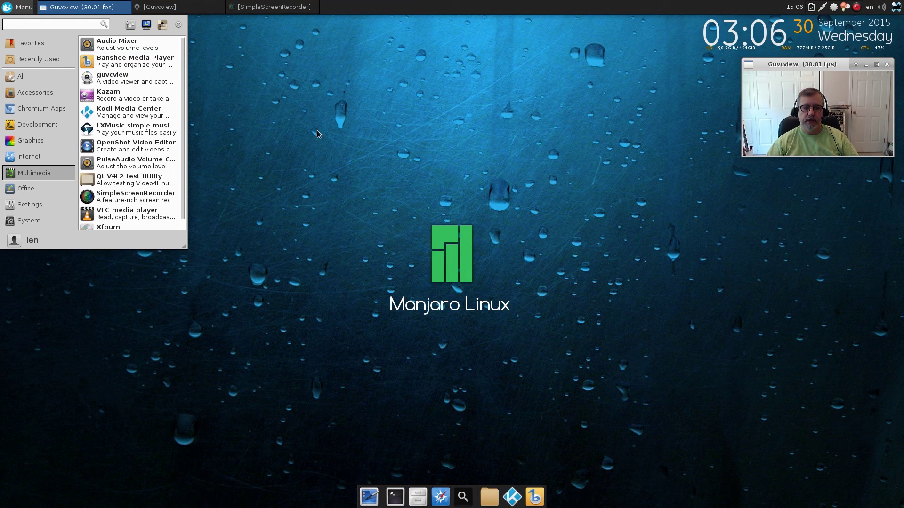
pyautogui.click(261, 75)
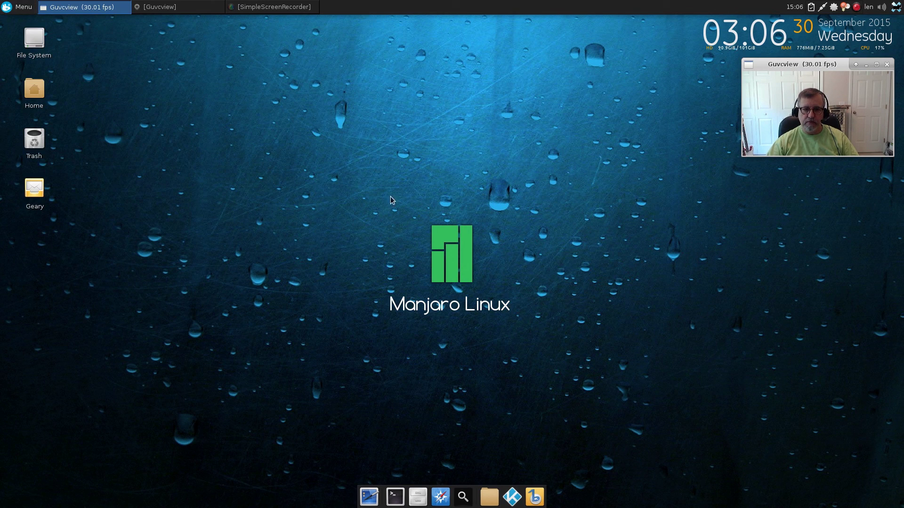
pyautogui.click(202, 169)
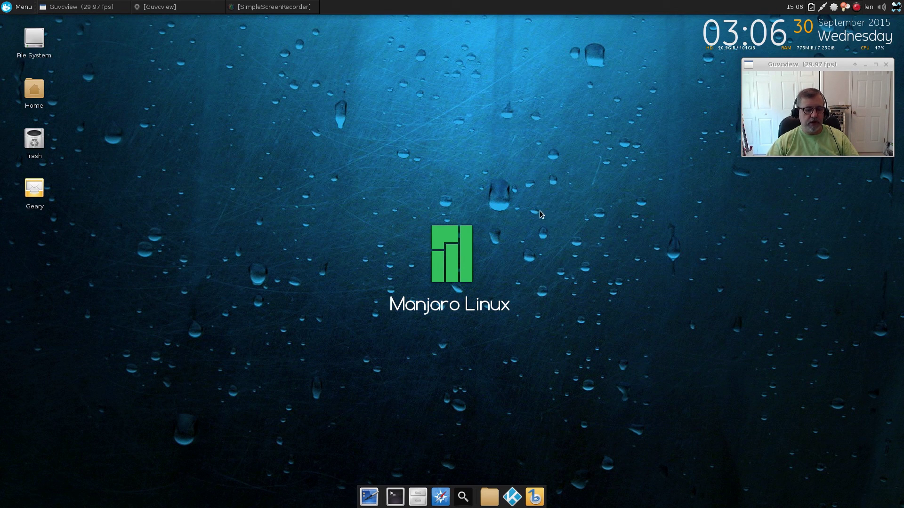
pyautogui.click(854, 8)
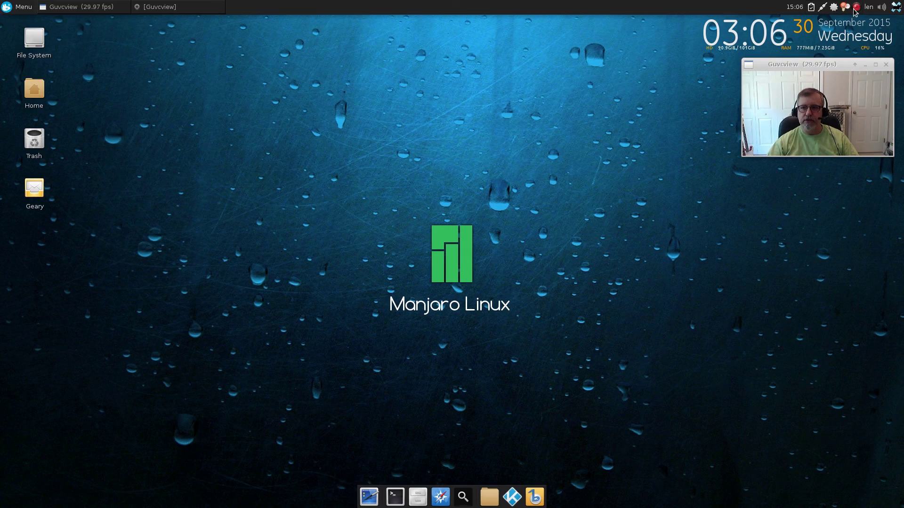